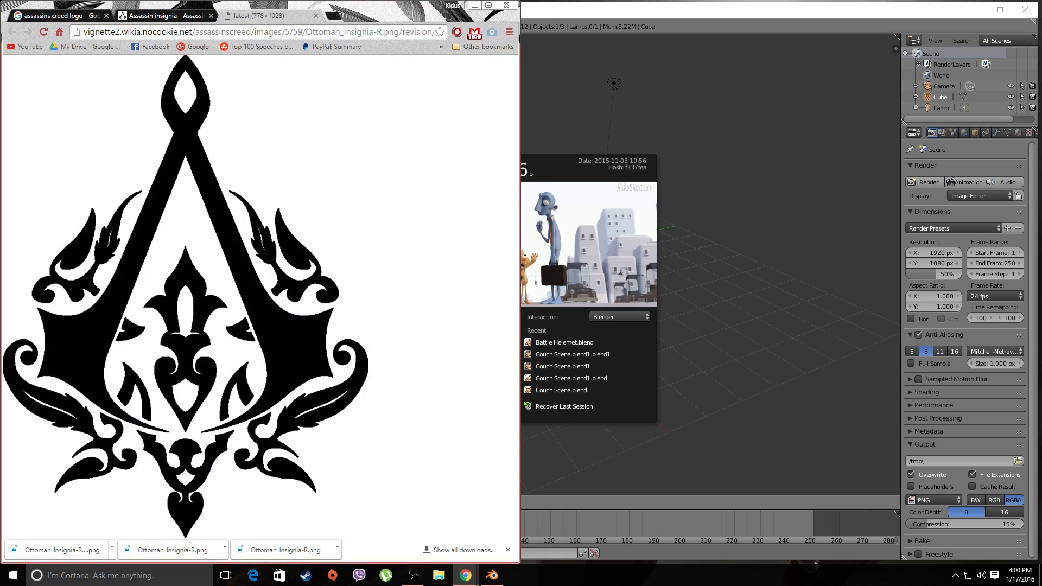
Review the Ottoman insignia image and the Google image results for the Assassin's Creed logo.
double_click(388, 11)
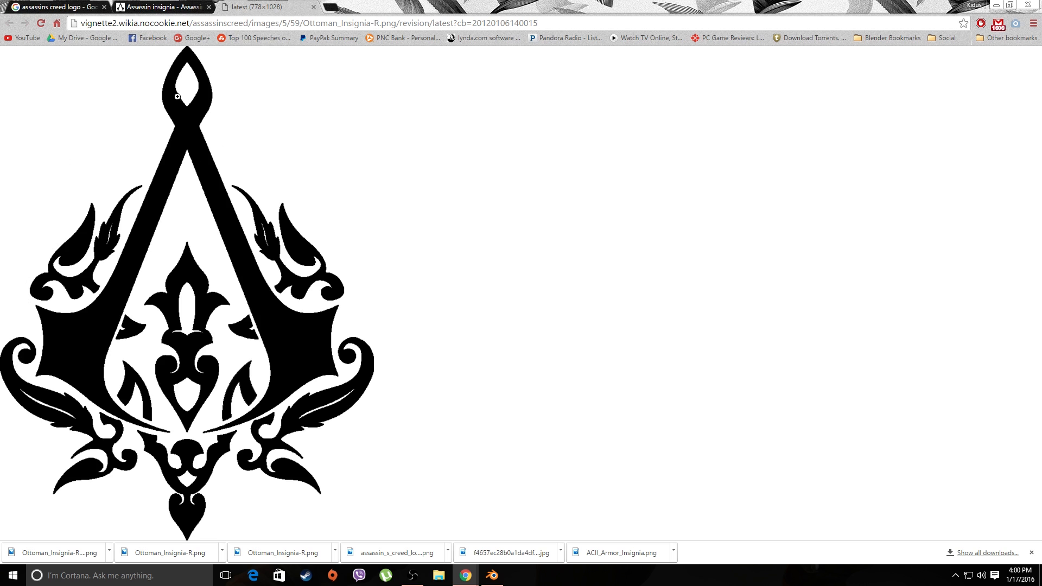
left_click(64, 7)
scroll(134, 76, "up", 3)
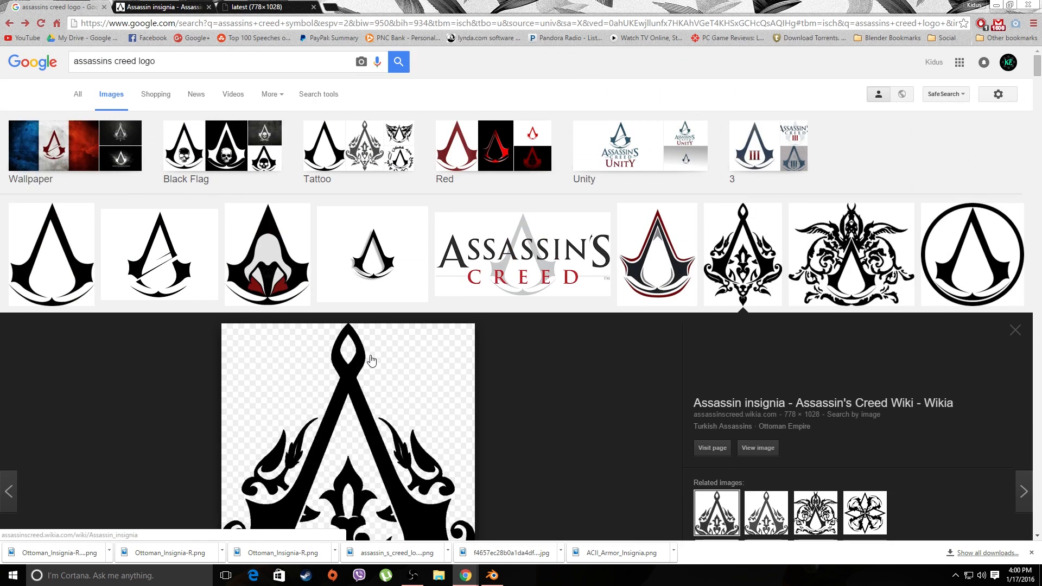
left_click(123, 7)
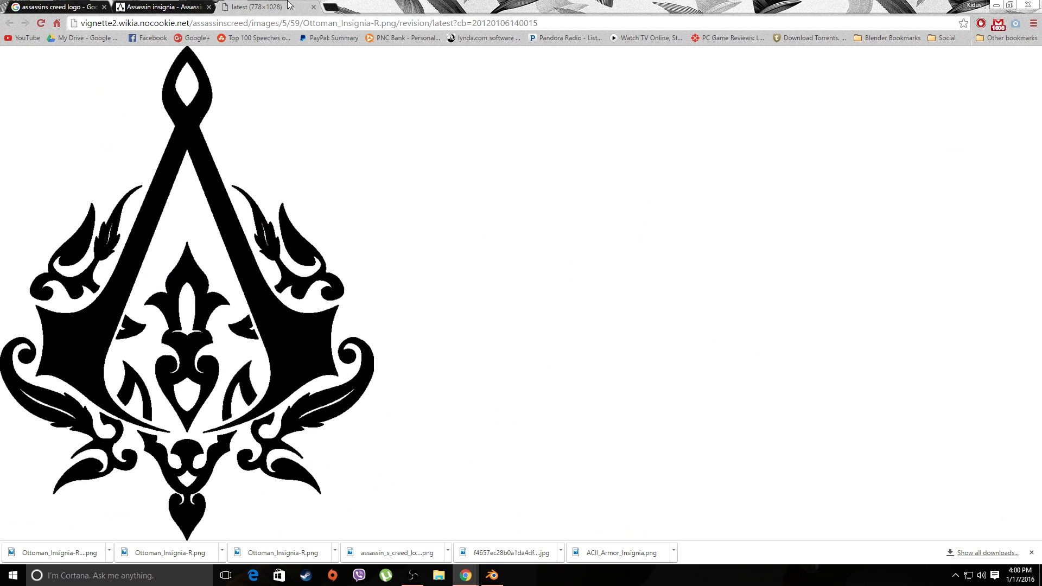
left_click(60, 6)
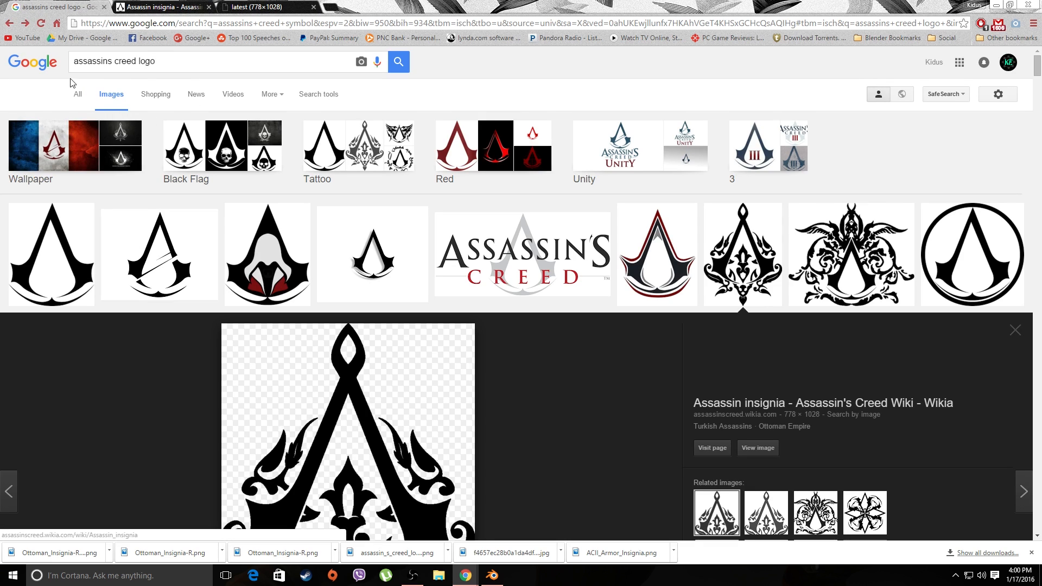
scroll(113, 76, "down", 1)
scroll(113, 76, "up", 1)
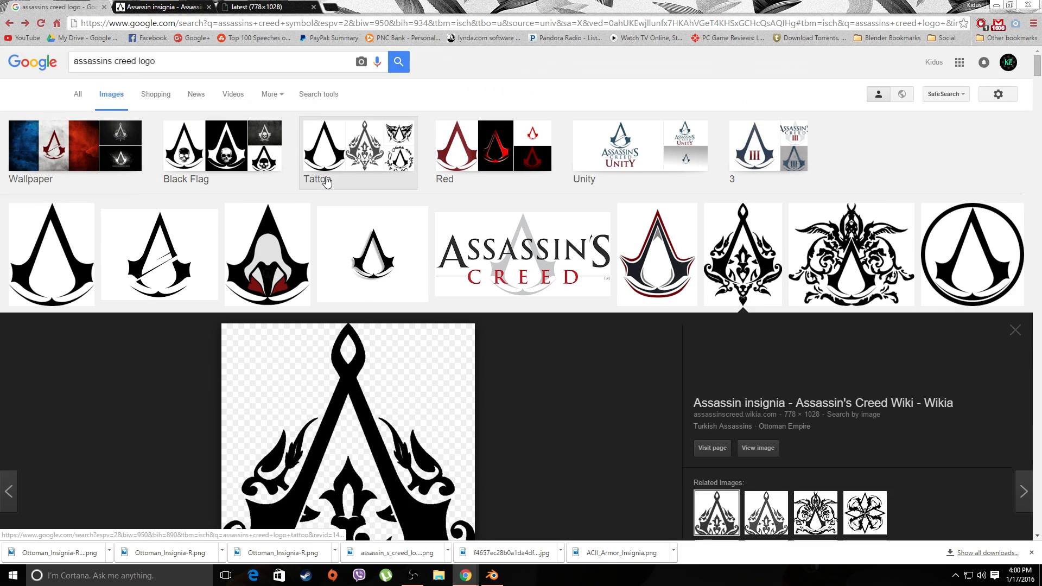
scroll(287, 223, "down", 4)
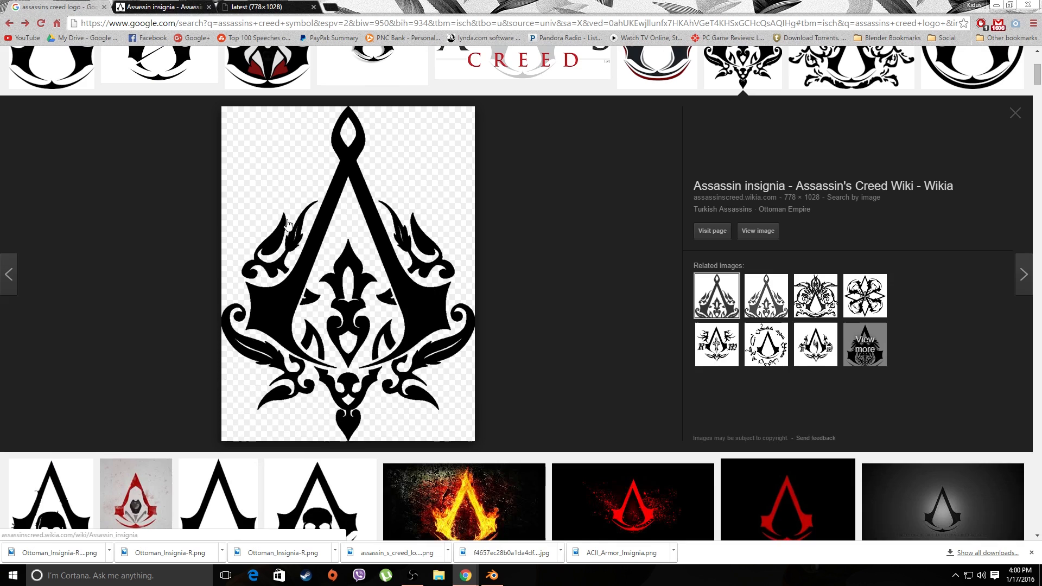
left_click(251, 6)
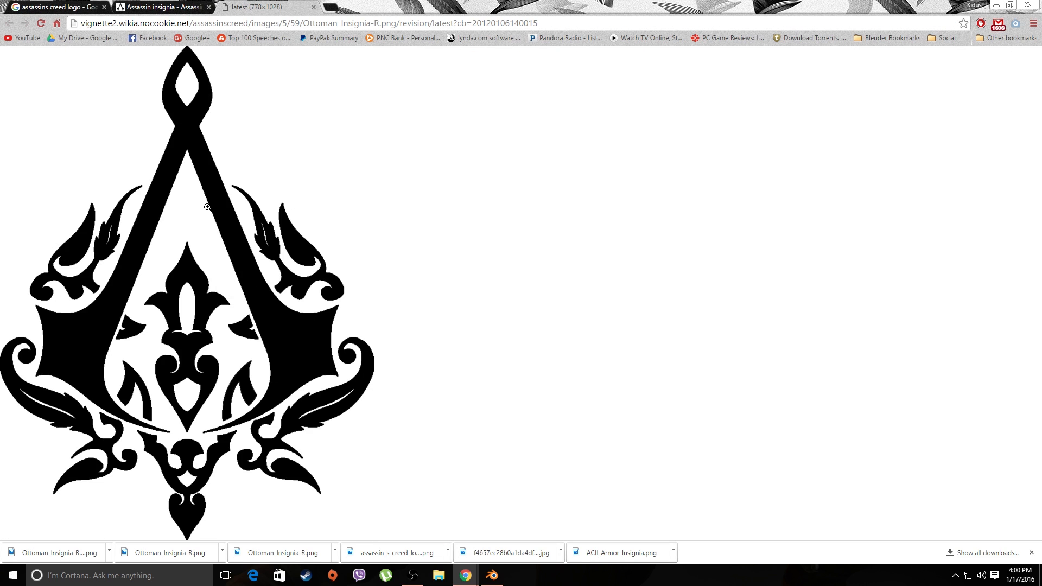
Save the Ottoman insignia image to the Desktop as a PNG named Ottoman_Insignia-R (2).
right_click(200, 234)
left_click(570, 144)
right_click(182, 240)
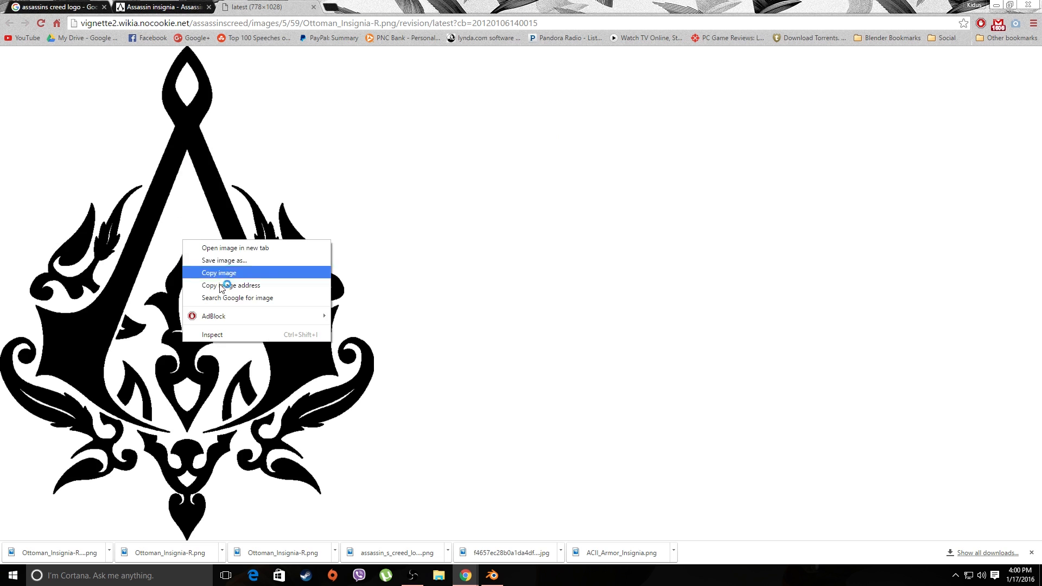
left_click(235, 260)
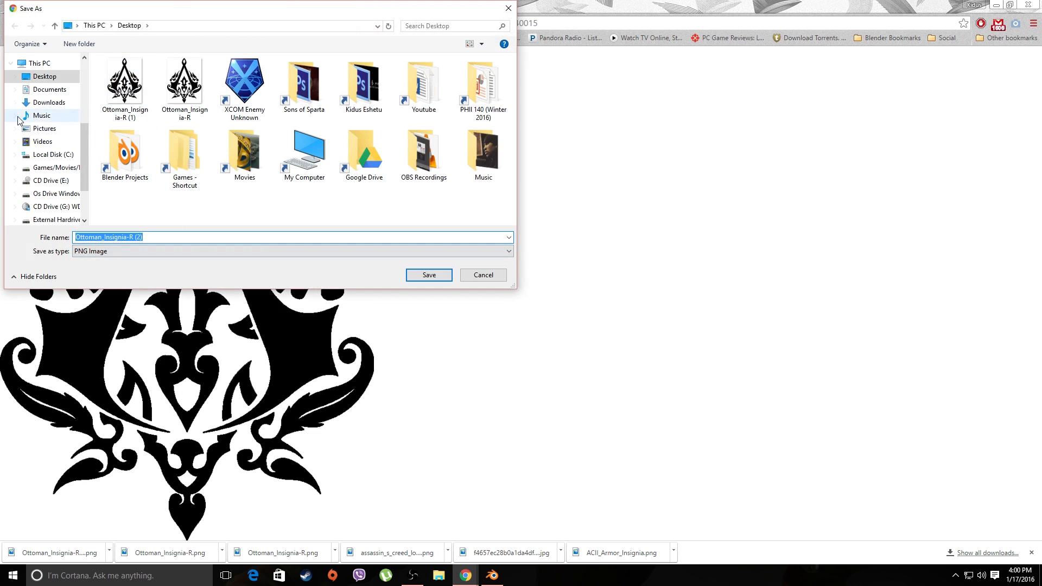
left_click(428, 275)
Show the desktop and move the Ottoman_Insignia-R image file to an open area near its middle.
key("super+d")
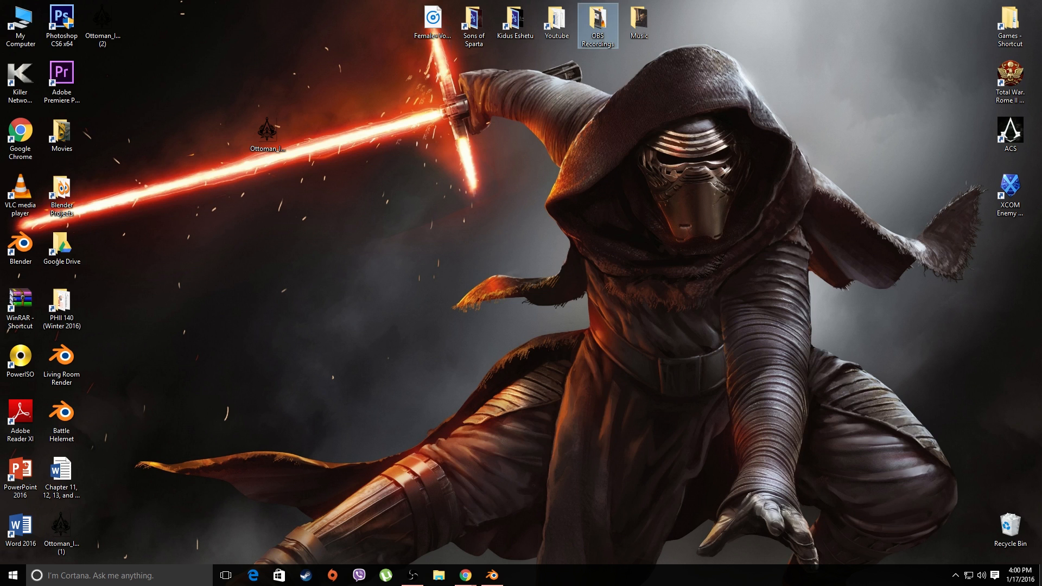
right_click(499, 313)
left_click(545, 357)
left_click_drag(278, 132, 436, 193)
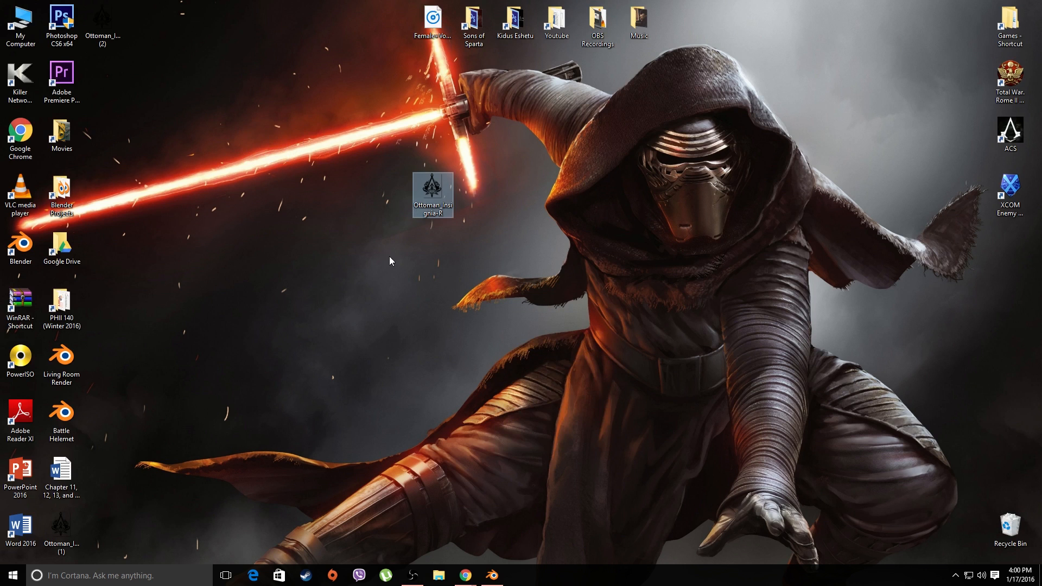
Check the file type of the Ottoman_Insignia-R image in its properties and reposition its desktop icon.
right_click(436, 193)
left_click(469, 513)
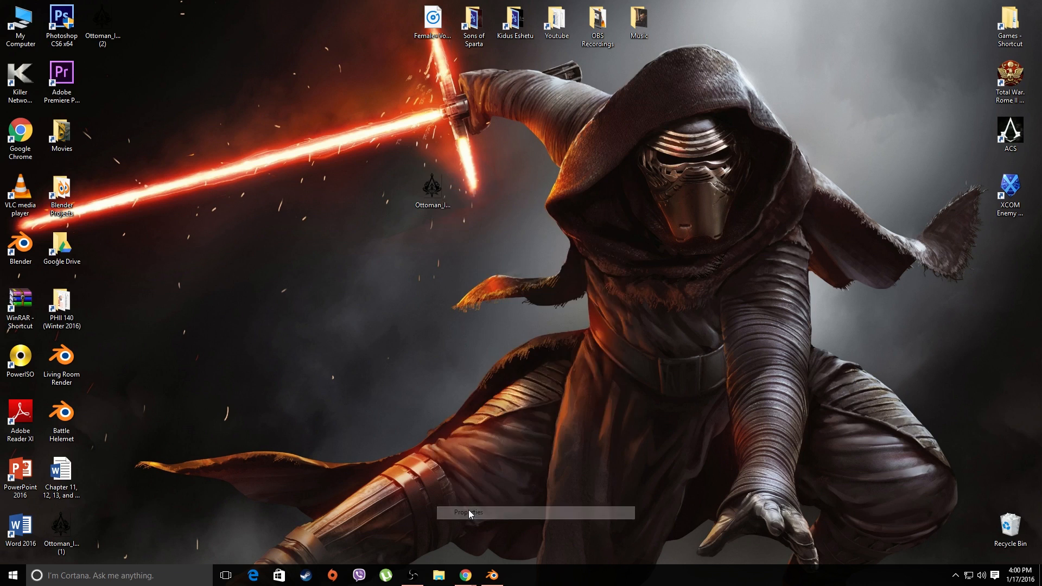
left_click_drag(519, 205, 618, 161)
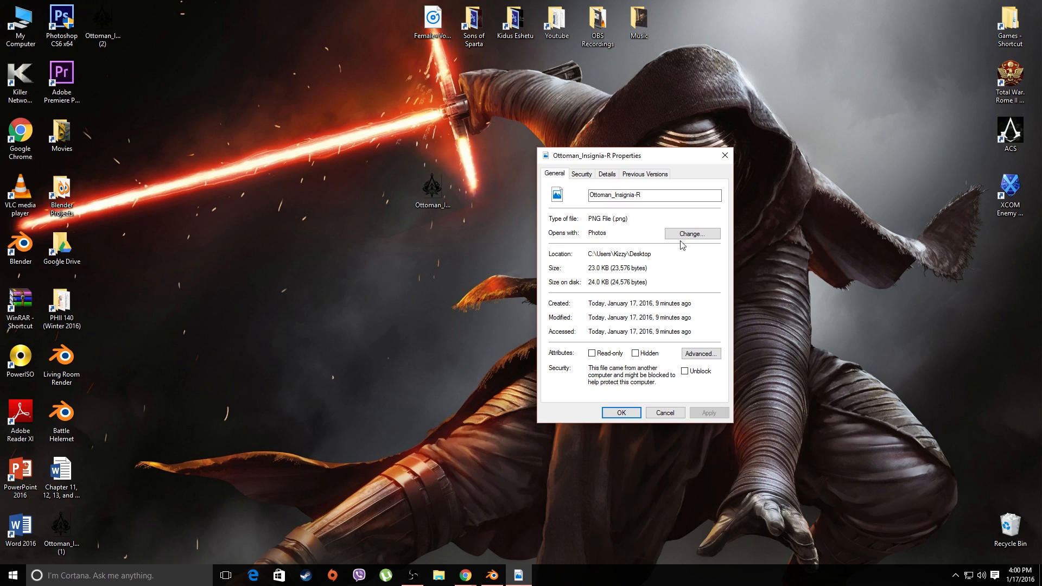
left_click_drag(589, 219, 624, 217)
left_click(611, 218)
left_click(621, 413)
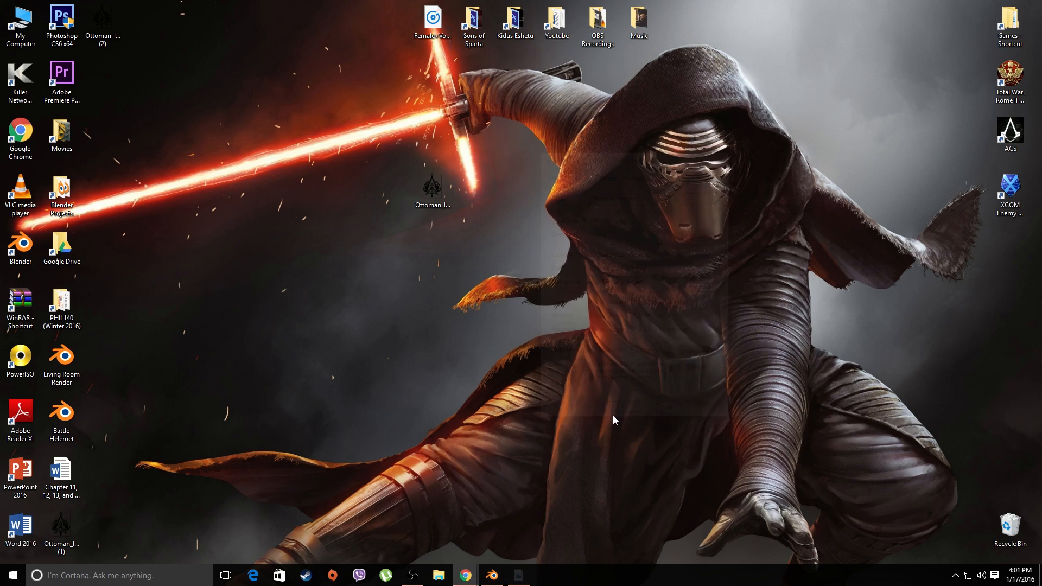
mouse_move(468, 580)
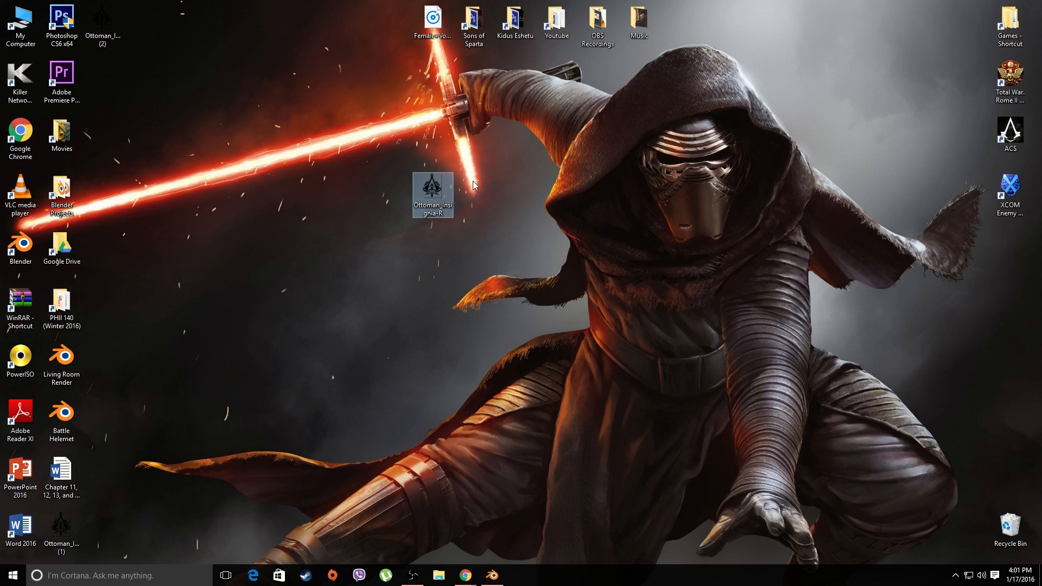
left_click_drag(433, 187, 350, 187)
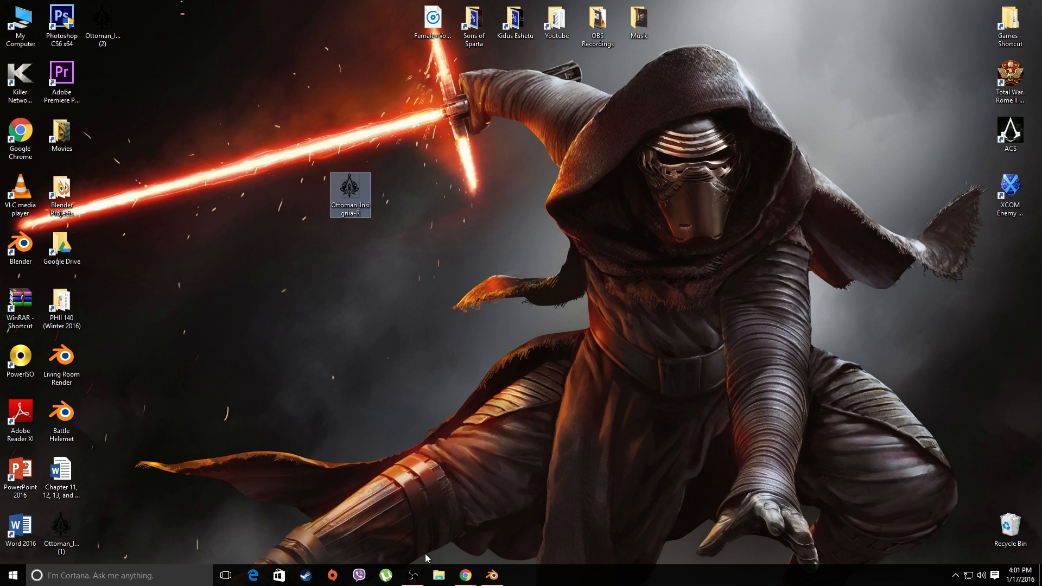
Switch to the Convertio page in Chrome and set the source format of the SVG conversion to PNG.
left_click(502, 544)
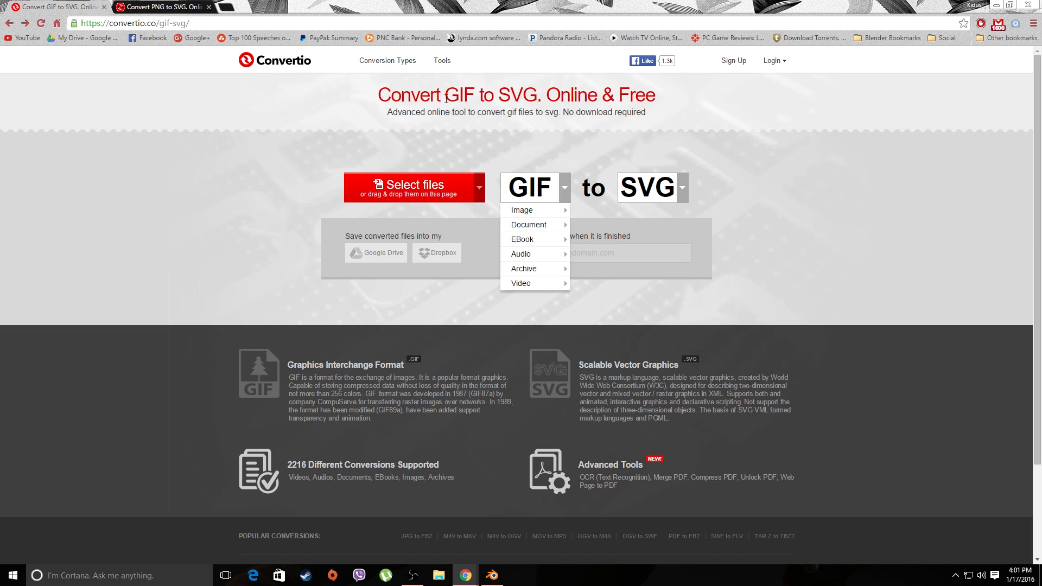
left_click(200, 98)
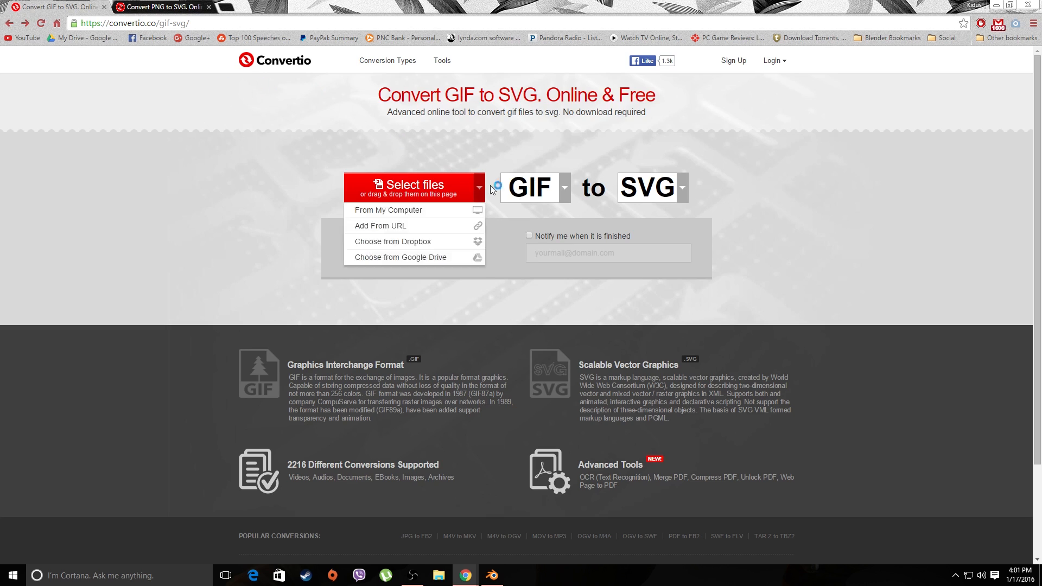
left_click(565, 190)
mouse_move(553, 211)
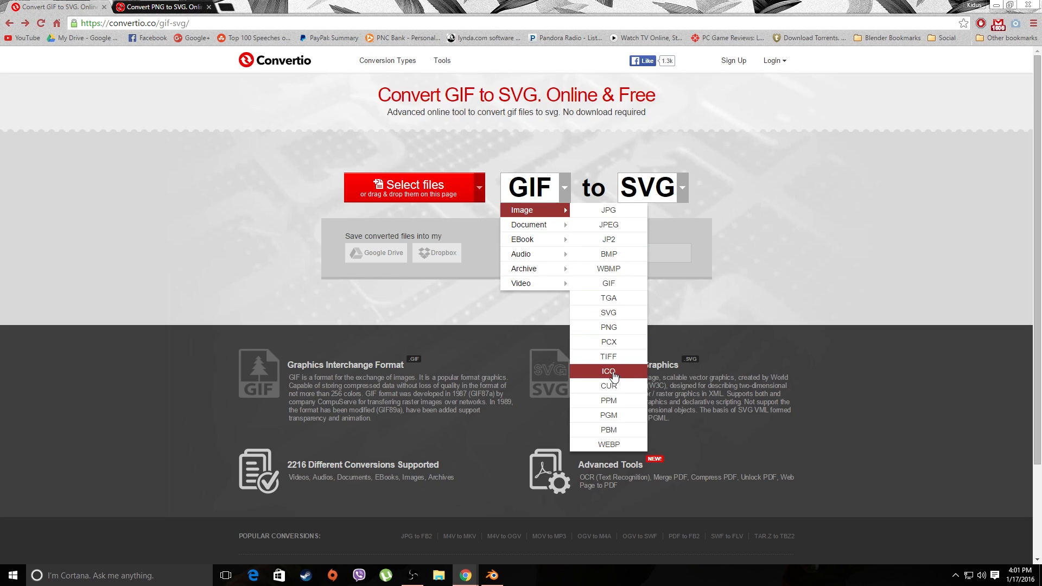
left_click(610, 328)
Add Ottoman_Insignia-R.png from the computer's Desktop and convert it to SVG.
mouse_move(421, 191)
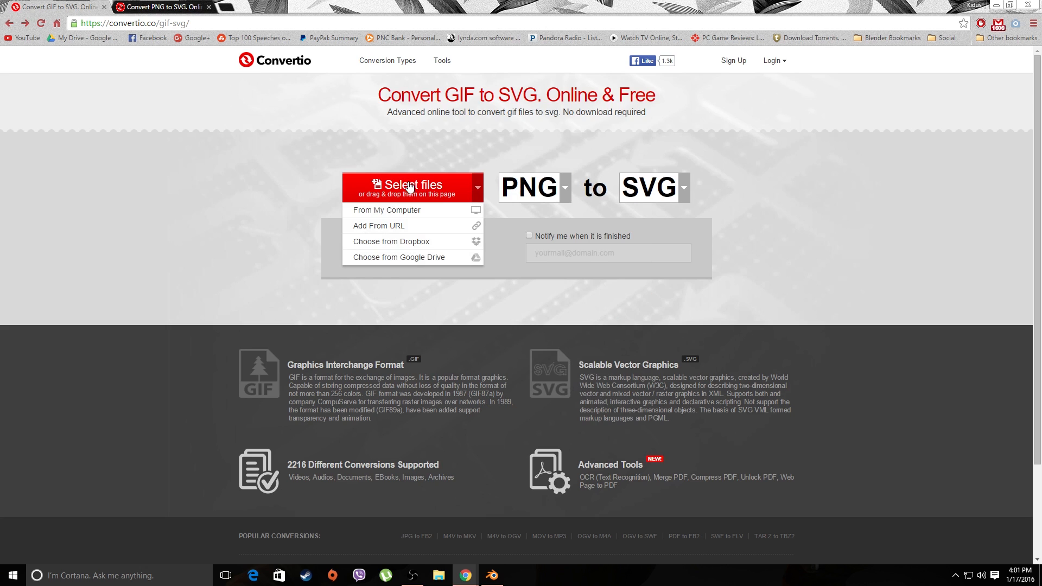
left_click(395, 210)
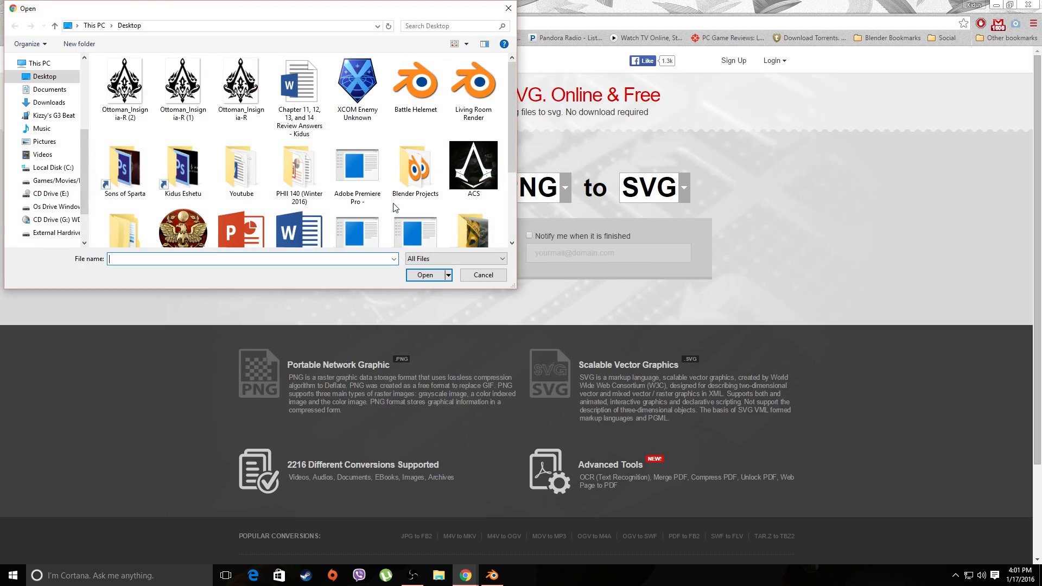
double_click(241, 99)
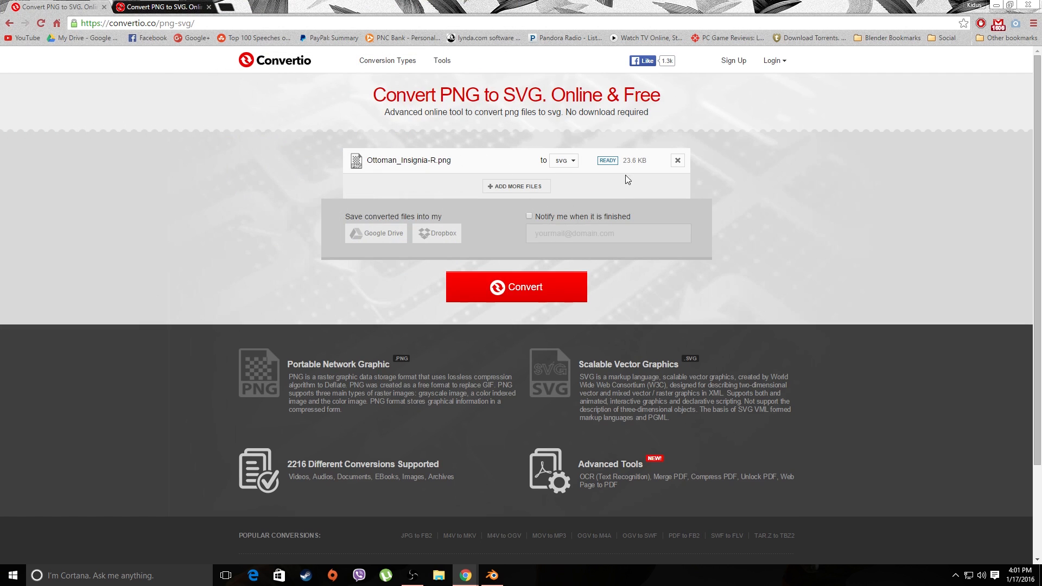
left_click(526, 290)
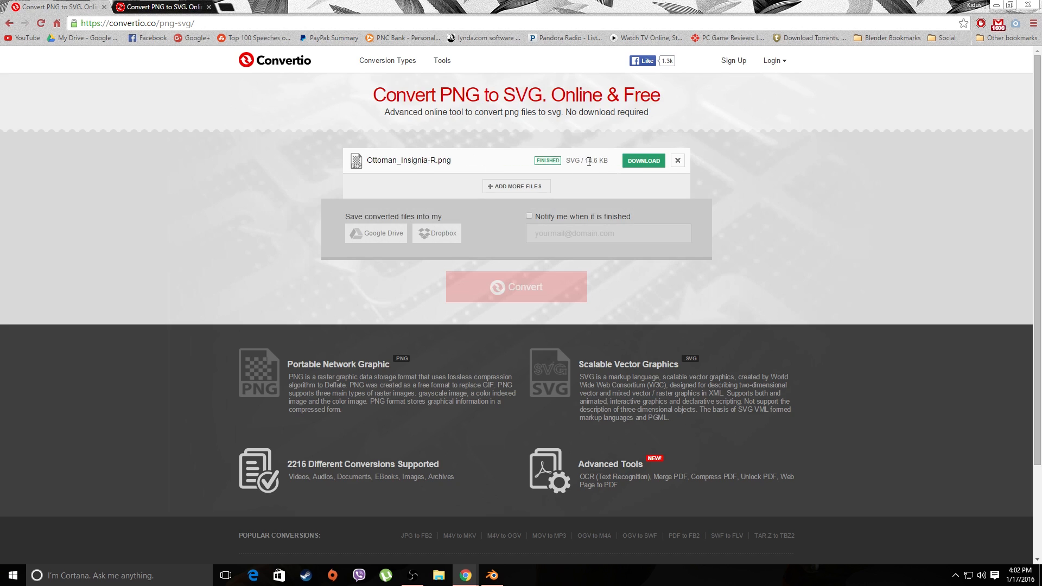
Open the converted Ottoman insignia SVG and look over the whole image.
left_click(626, 162)
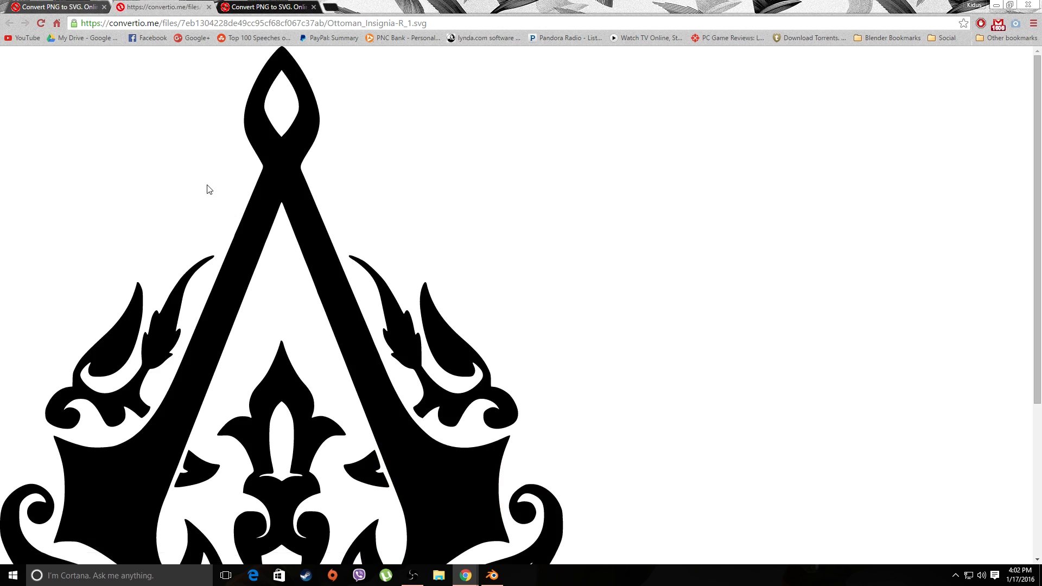
scroll(207, 186, "down", 4)
scroll(206, 186, "up", 4)
scroll(207, 186, "down", 4)
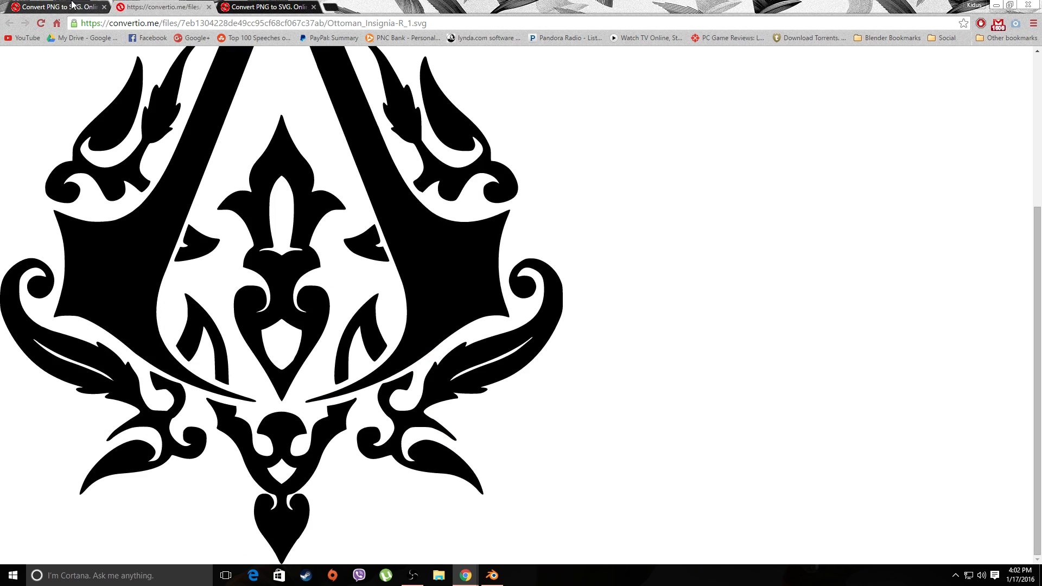
key("ctrl+shift+Tab")
left_click(157, 6)
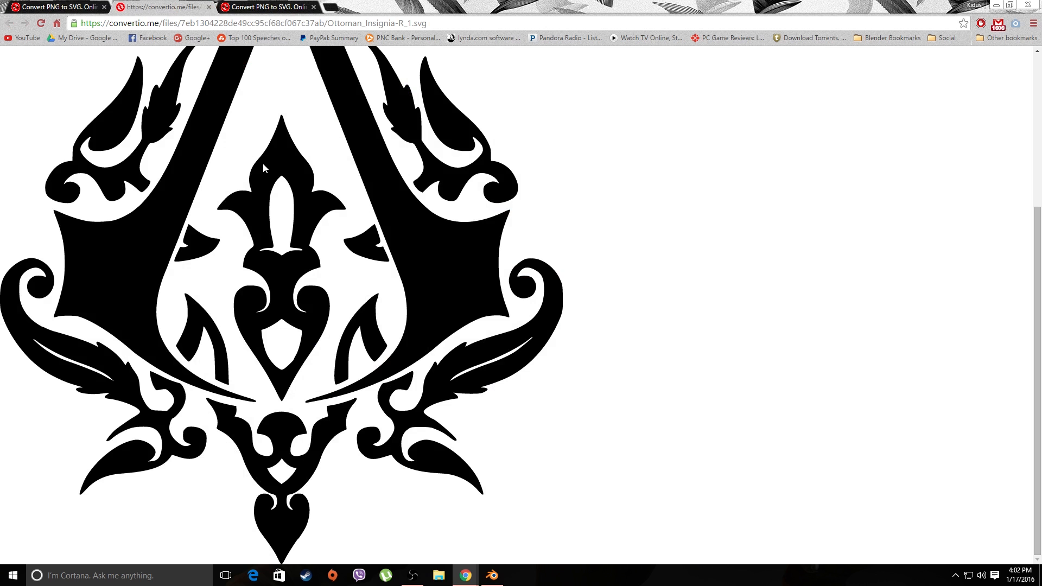
scroll(265, 166, "up", 4)
scroll(248, 214, "down", 4)
Save the converted insignia to the Desktop as the SVG document Ottoman_Insignia-R_1.
right_click(283, 259)
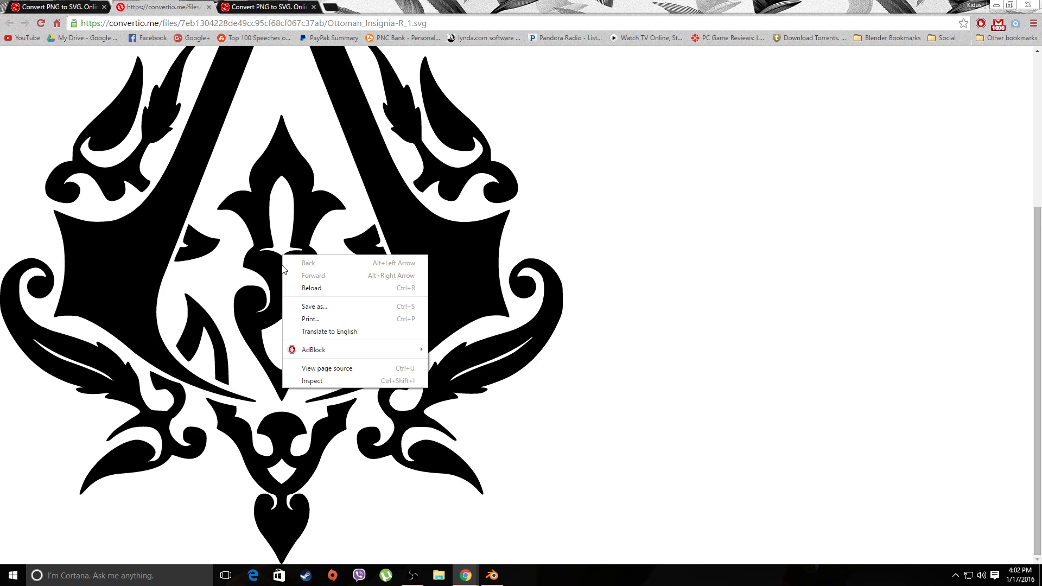
left_click(312, 306)
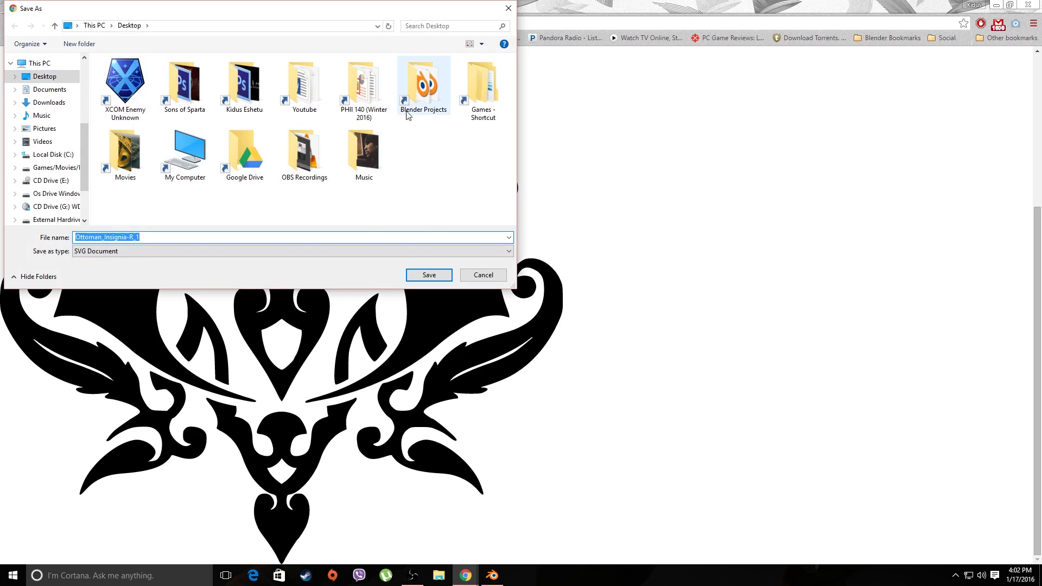
left_click(428, 280)
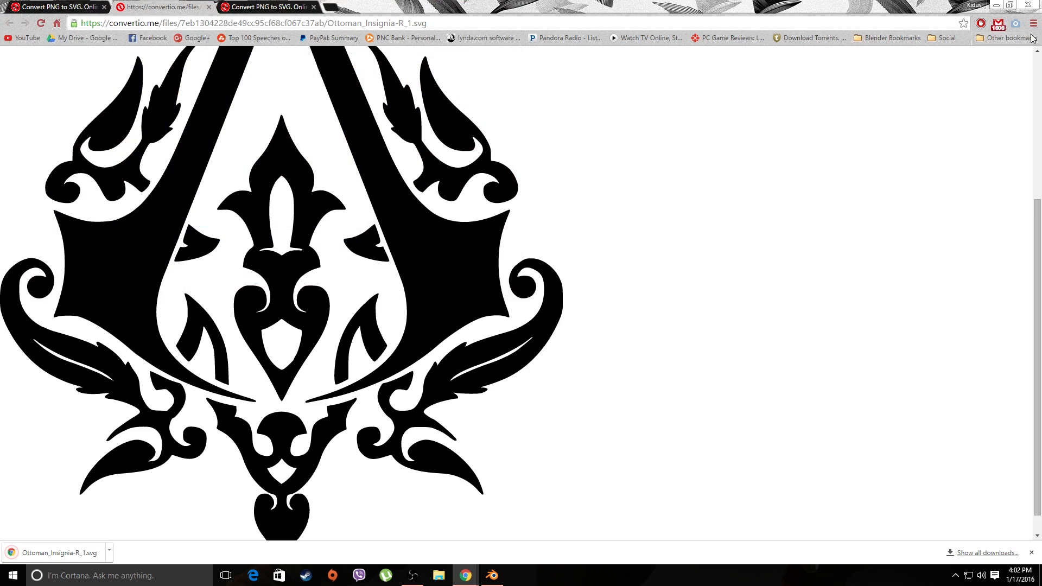
Switch to Blender and import Ottoman_Insignia-R_1.svg from the Desktop as Scalable Vector Graphics.
left_click(996, 6)
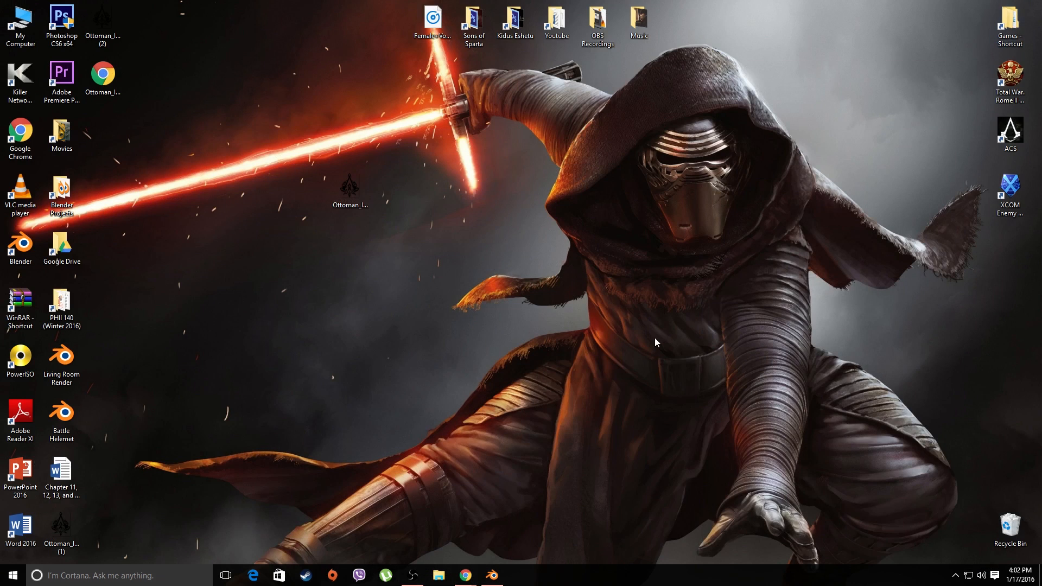
left_click(492, 574)
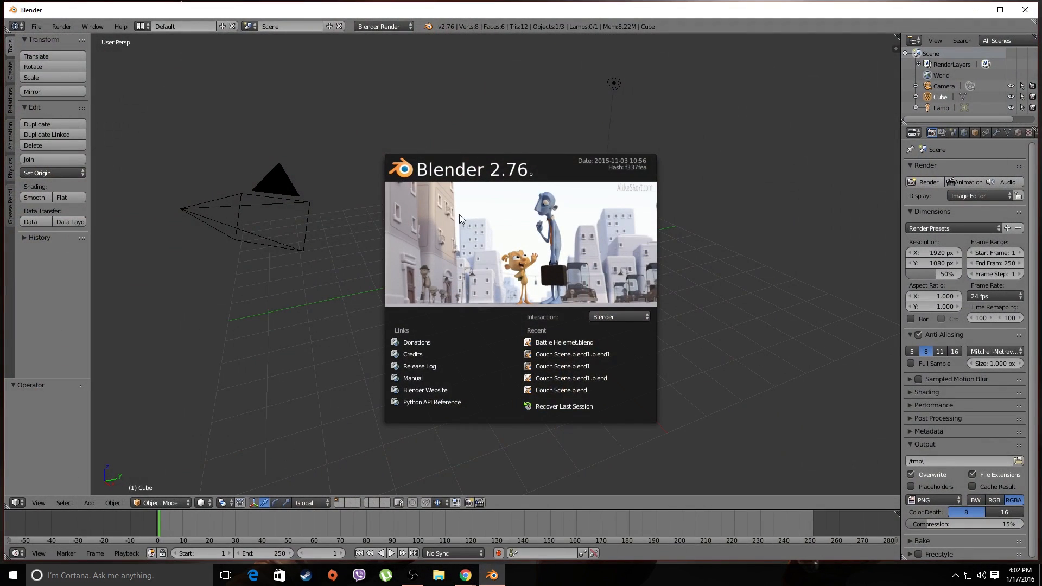
left_click(346, 121)
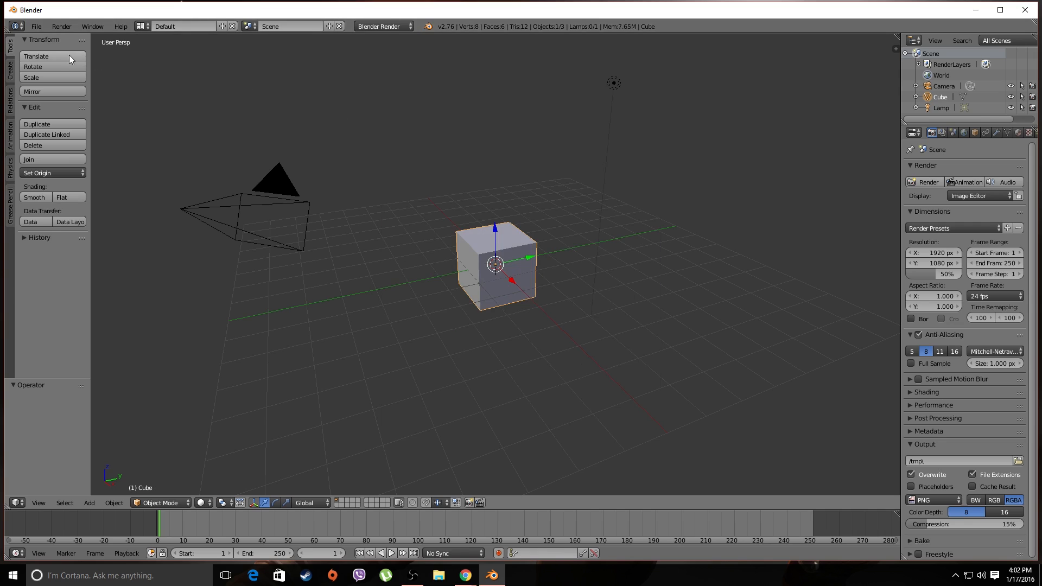
left_click(36, 27)
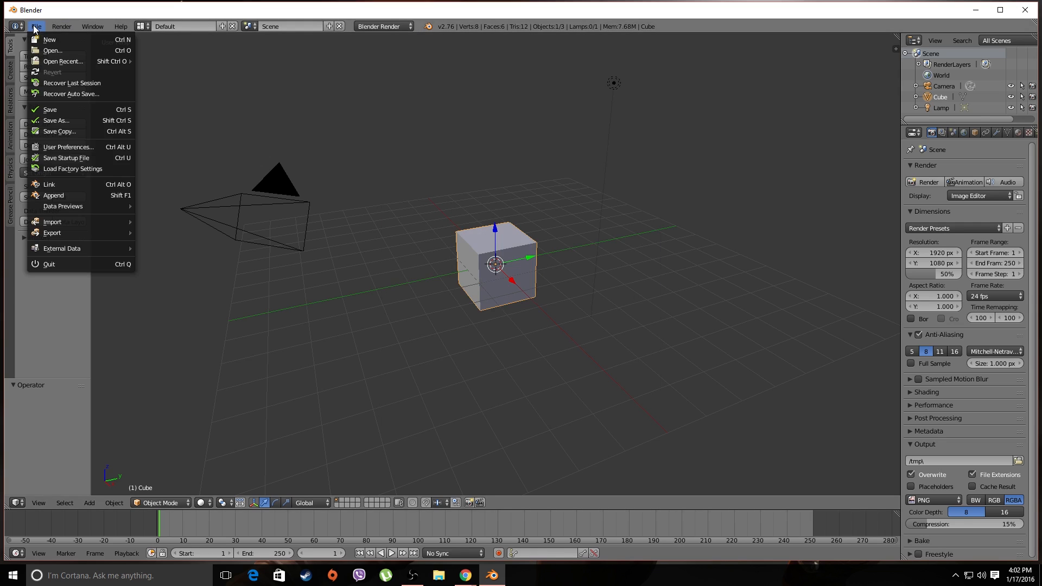
mouse_move(68, 219)
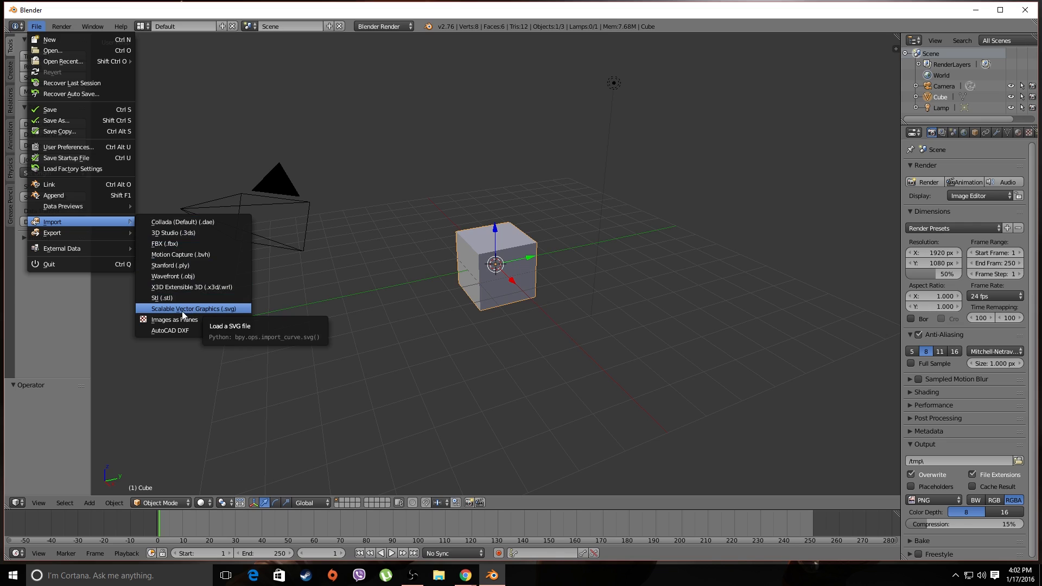
left_click(210, 310)
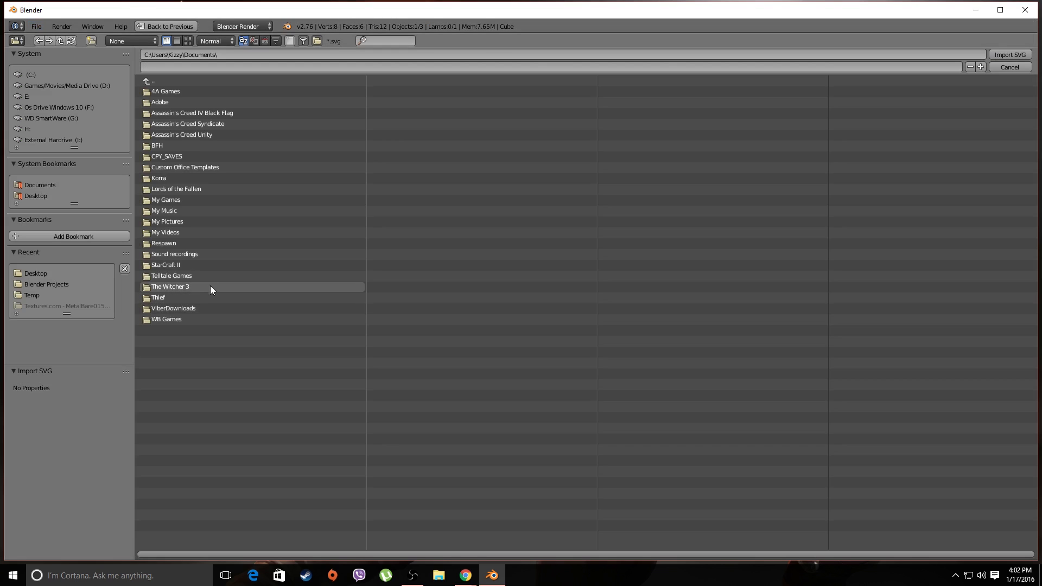
left_click(32, 197)
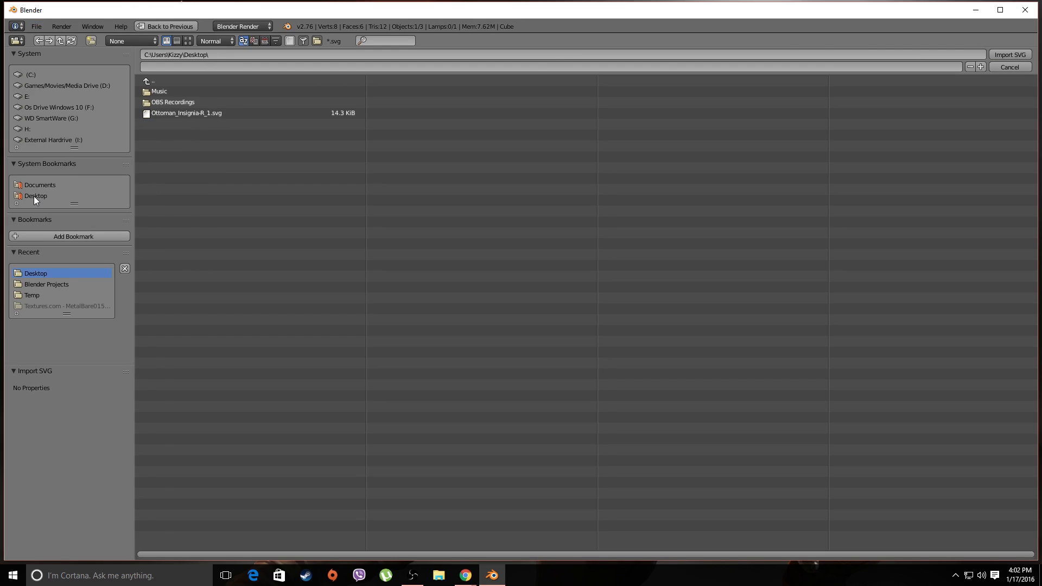
double_click(204, 112)
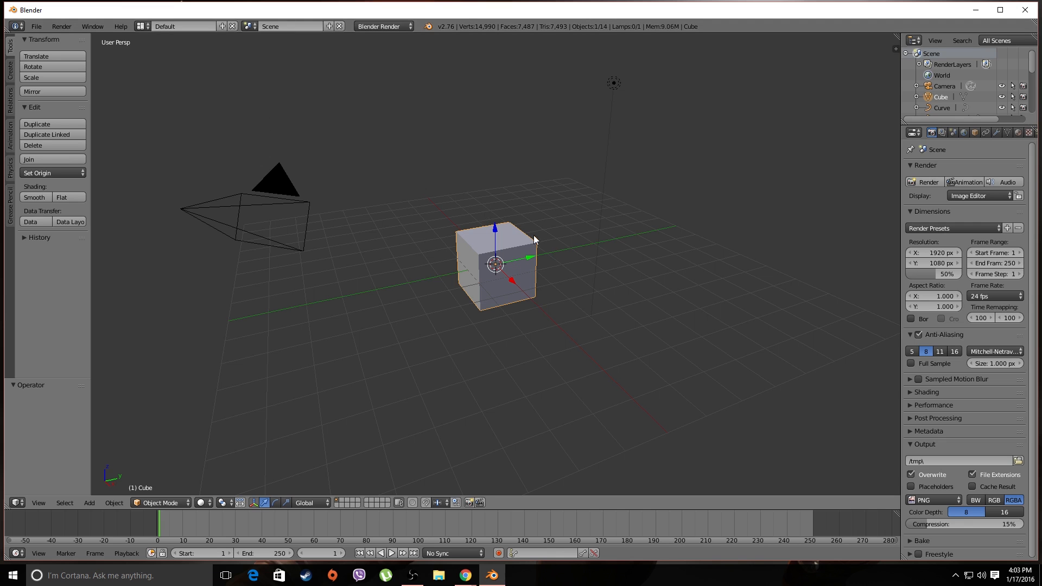
Delete the default cube and view the imported insignia from the top.
scroll(564, 245, "up", 3)
middle_click_drag(564, 245, 496, 212)
left_click(504, 226)
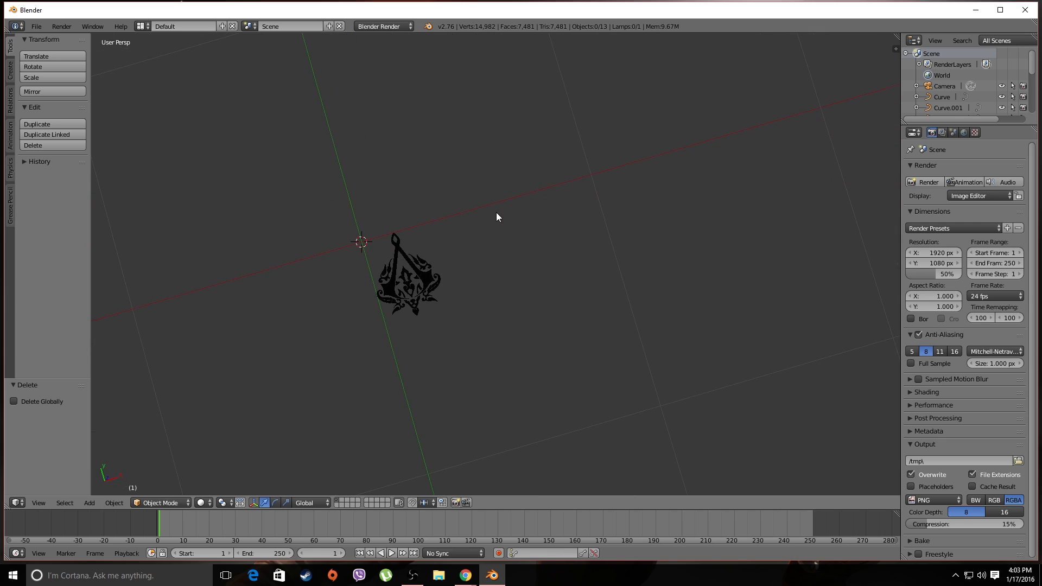
key("KP_7")
scroll(496, 213, "up", 3)
middle_click_drag(339, 211, 424, 209, "shift")
right_click(420, 212)
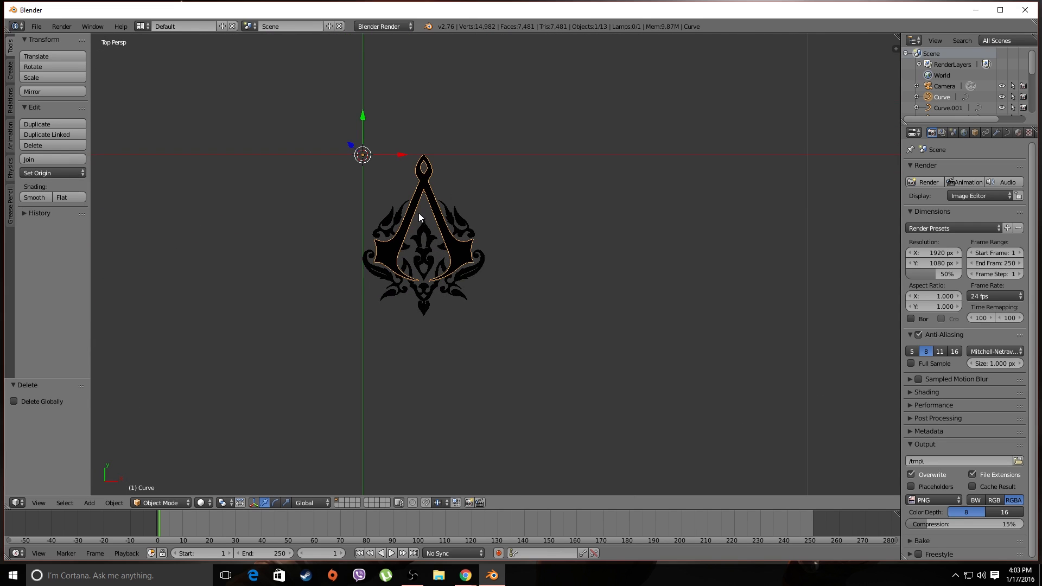
scroll(417, 215, "up", 4)
middle_click_drag(357, 215, 389, 217, "shift")
right_click(394, 212, "shift")
right_click(315, 190, "shift")
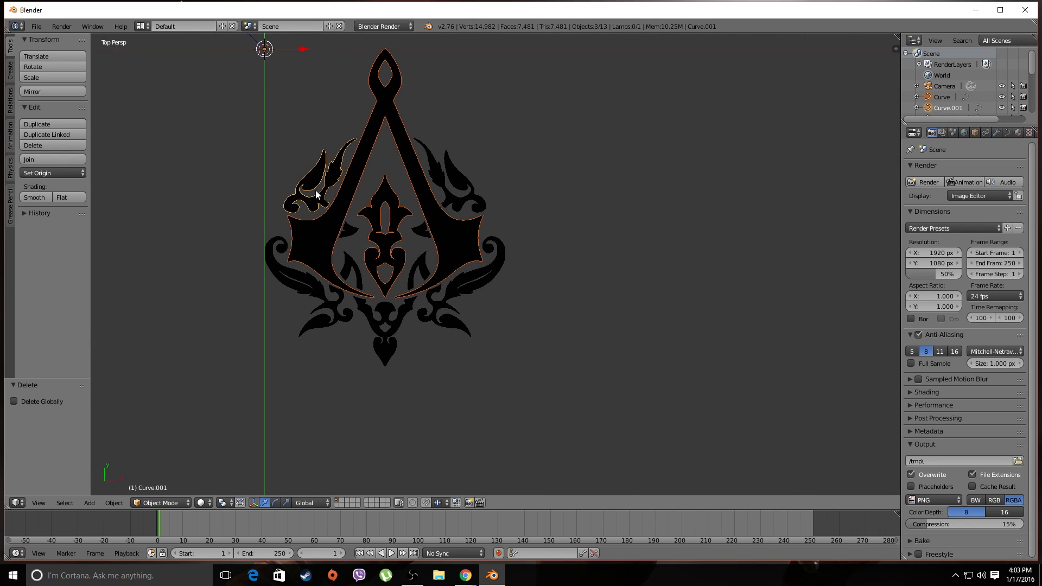
right_click(348, 228, "shift")
right_click(347, 272, "shift")
scroll(408, 223, "down", 4)
key("a")
Select all the insignia curves and scale them up by about 4.5, followed by a second scaling of about 2.6.
scroll(402, 214, "up", 2)
scroll(423, 248, "down", 5)
key("a")
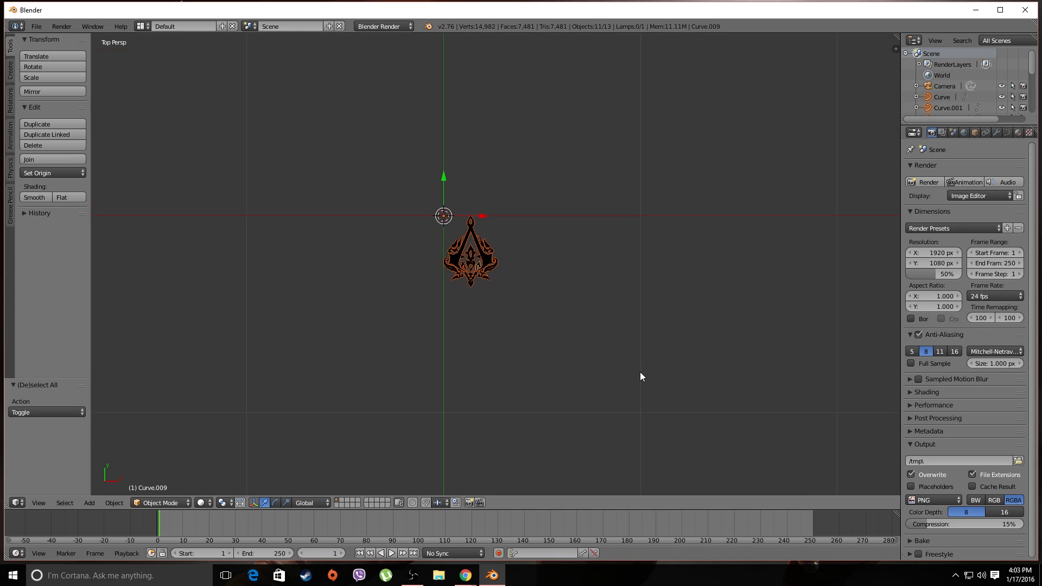
key("s")
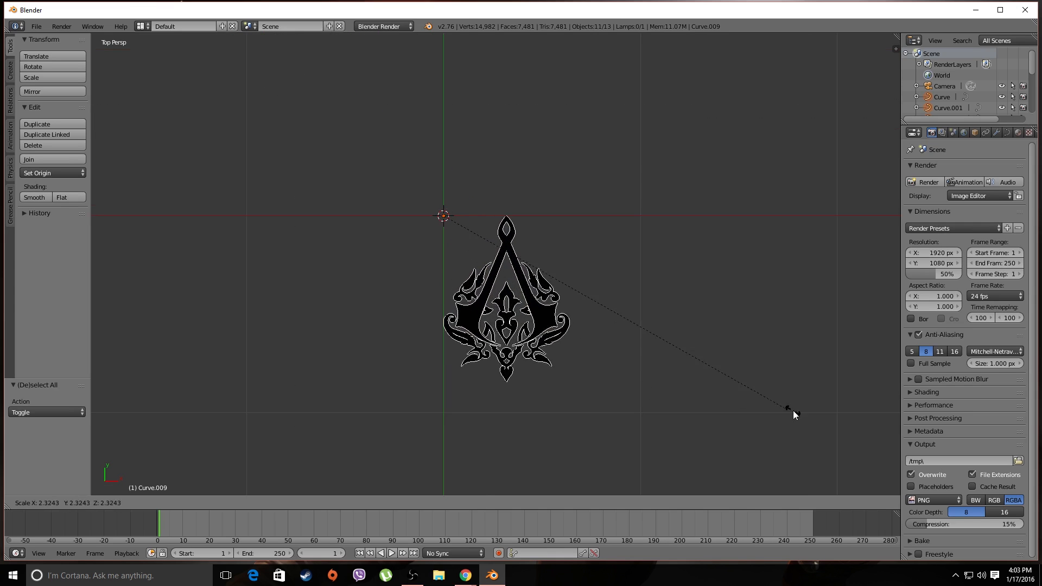
left_click(326, 424)
scroll(388, 377, "down", 8)
scroll(419, 374, "up", 4)
key("s")
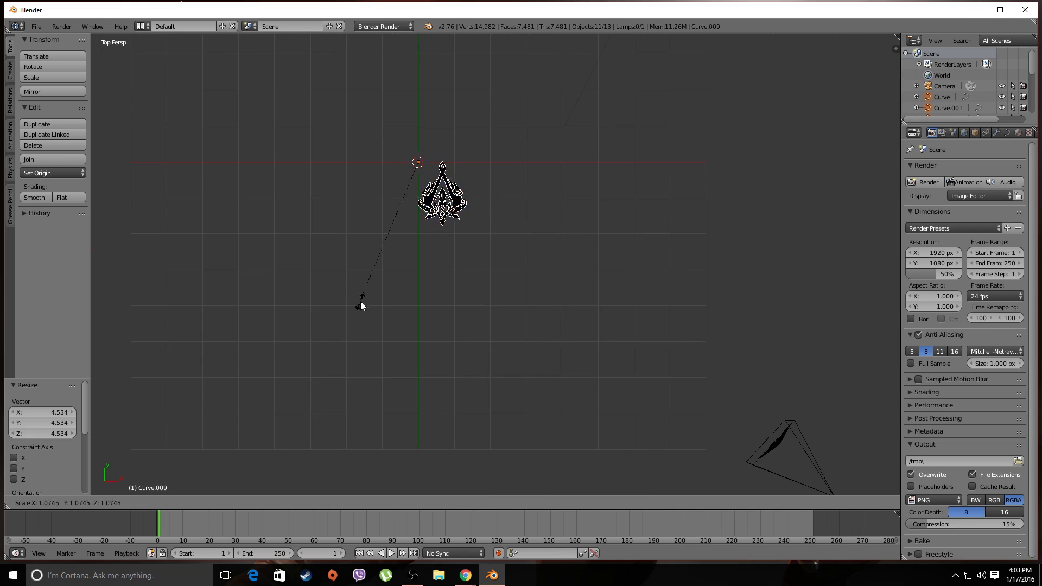
left_click(607, 478)
Set the origins of the selected insignia curves to their geometry.
middle_click_drag(544, 316, 510, 280, "shift")
scroll(496, 278, "up", 2)
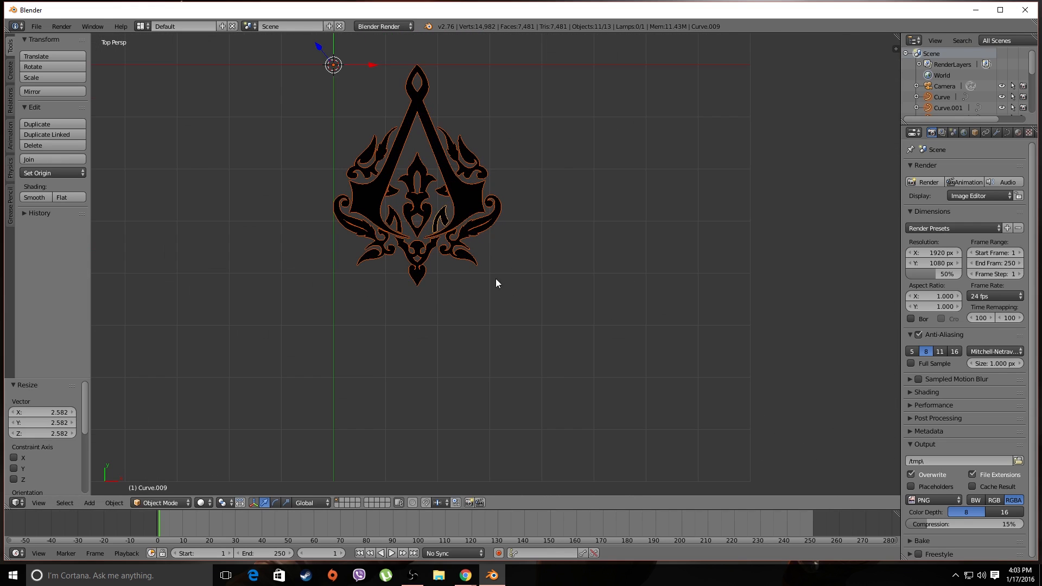
middle_click_drag(467, 254, 479, 321, "shift")
scroll(479, 322, "up", 1)
middle_click_drag(337, 204, 349, 240, "shift")
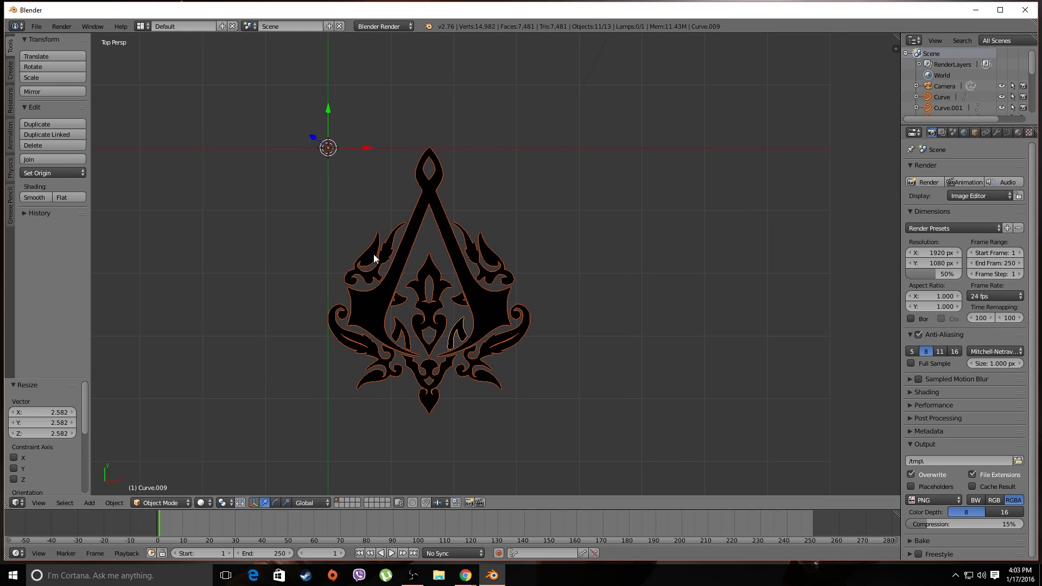
key("shift+ctrl+alt+c")
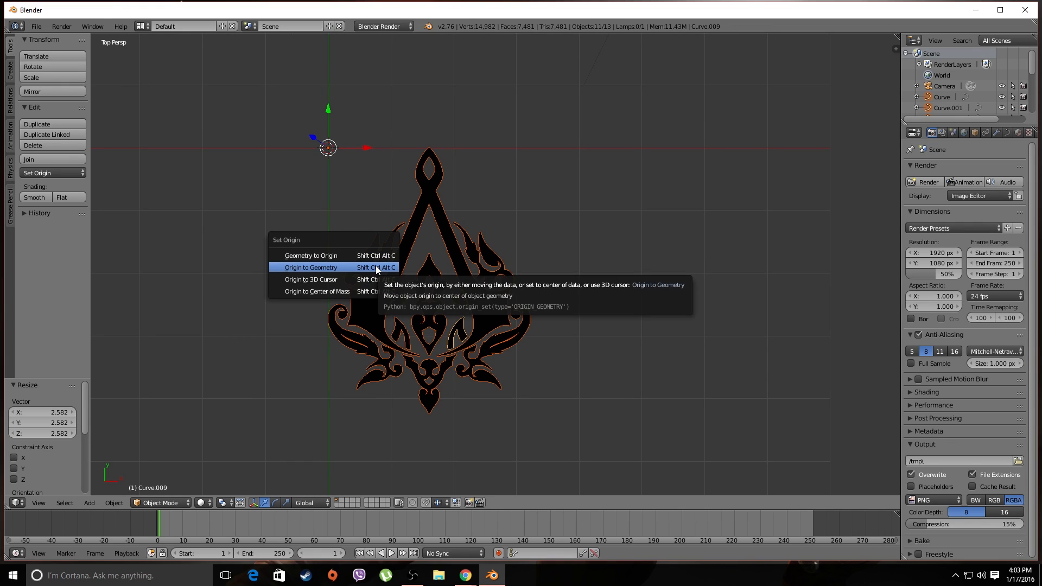
left_click(376, 267)
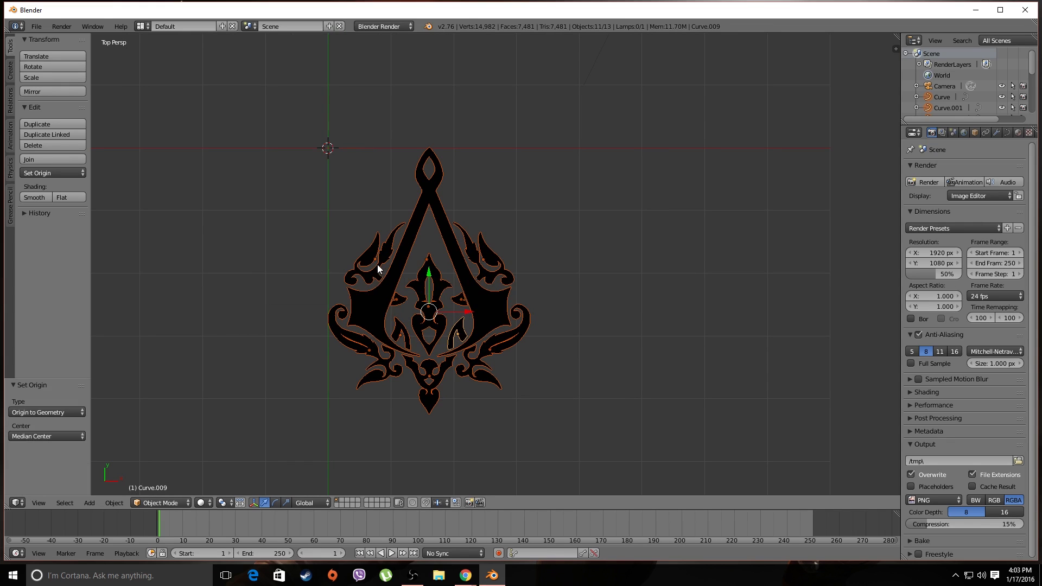
Center the insignia on the 3D cursor by moving it about -1.61 along X and about 2.54 along Y.
key("g")
key("x")
left_click(369, 305)
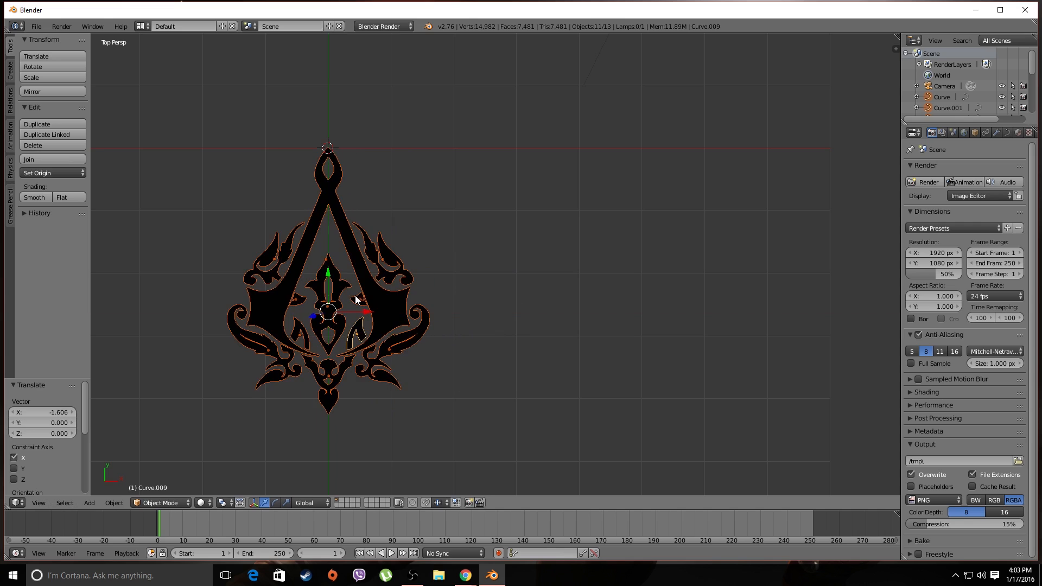
key("g")
key("y")
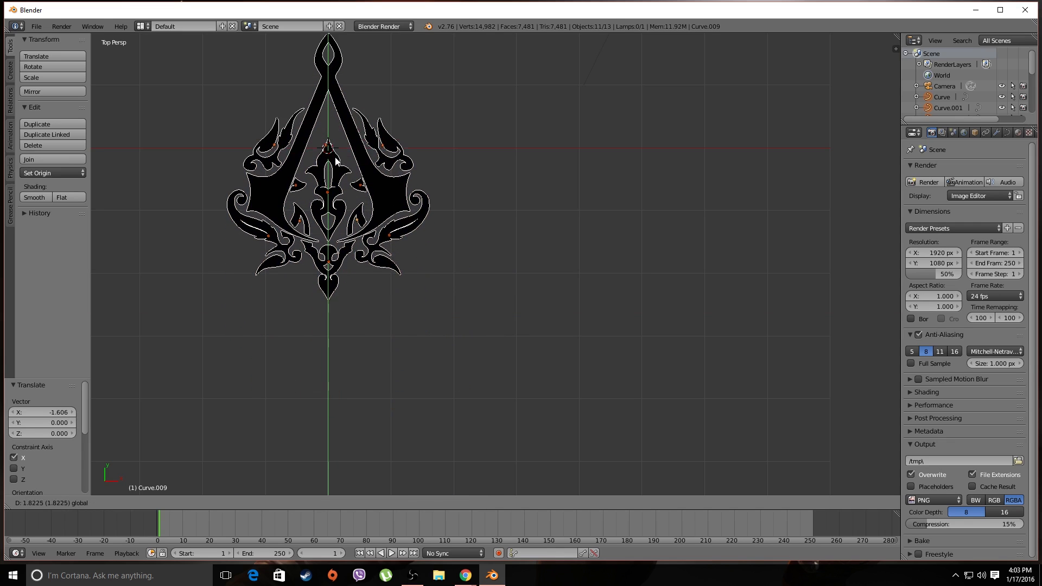
left_click(334, 119)
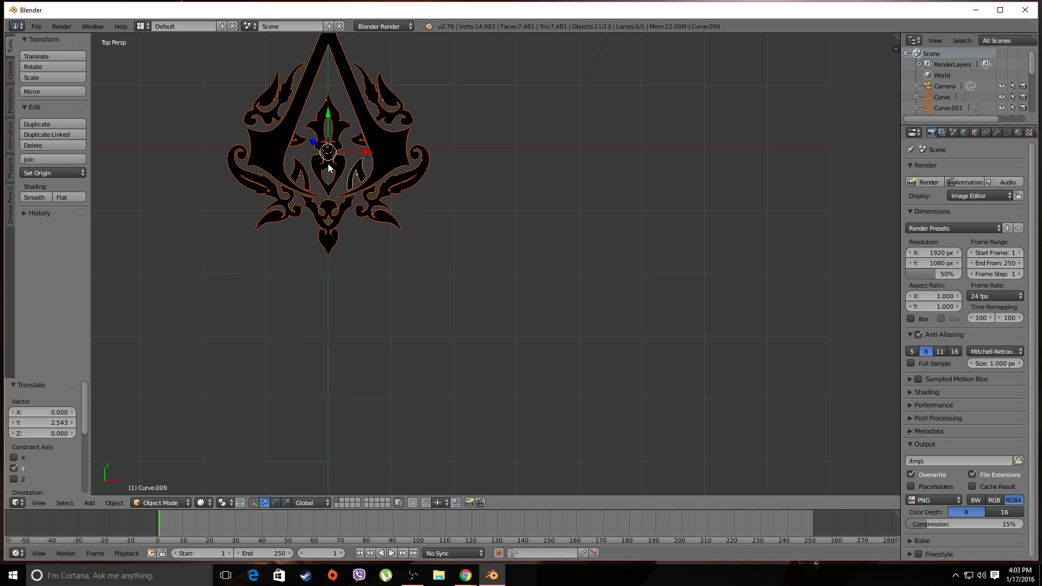
middle_click_drag(327, 164, 507, 263)
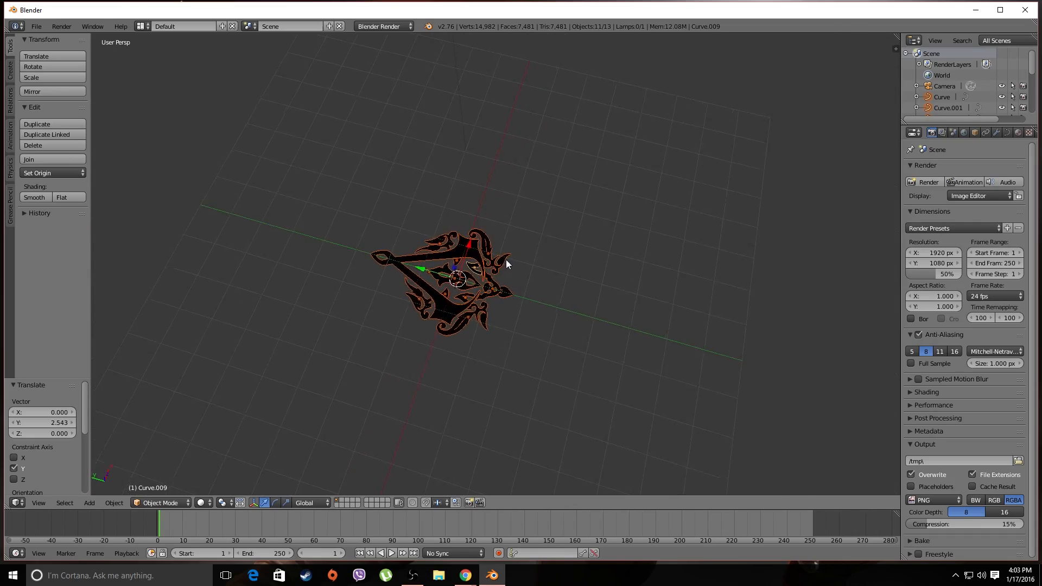
scroll(404, 268, "up", 8)
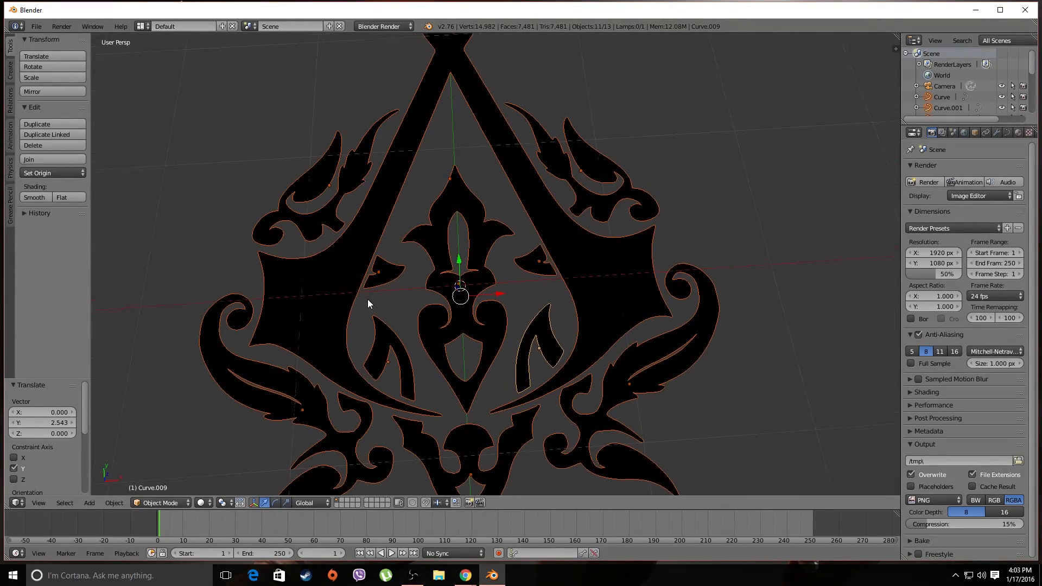
scroll(379, 308, "down", 3)
key("Tab")
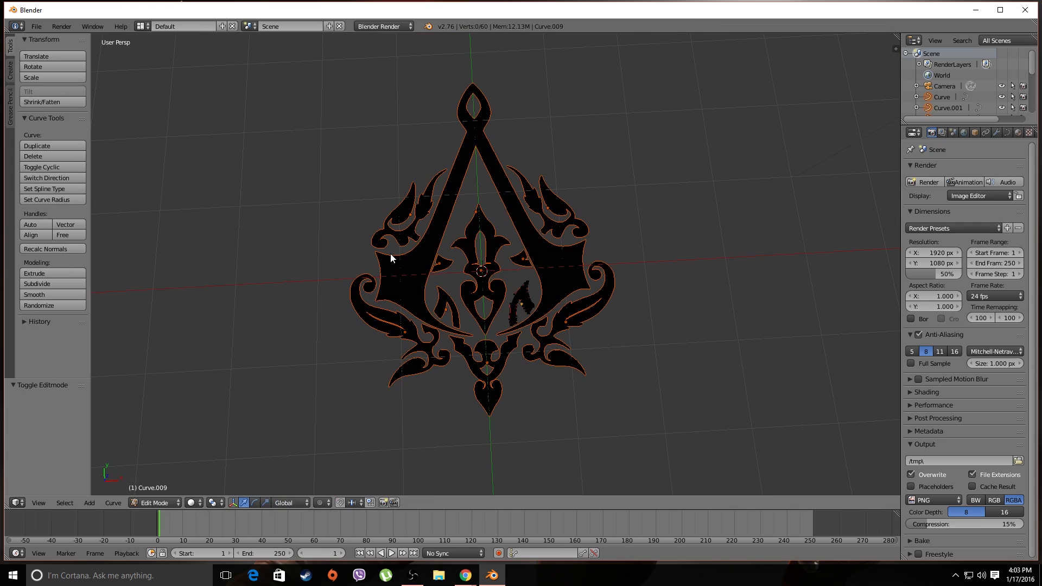
key("Tab")
Join all the insignia curves, without the camera and lamp, into one object and set its origin to geometry.
key("a")
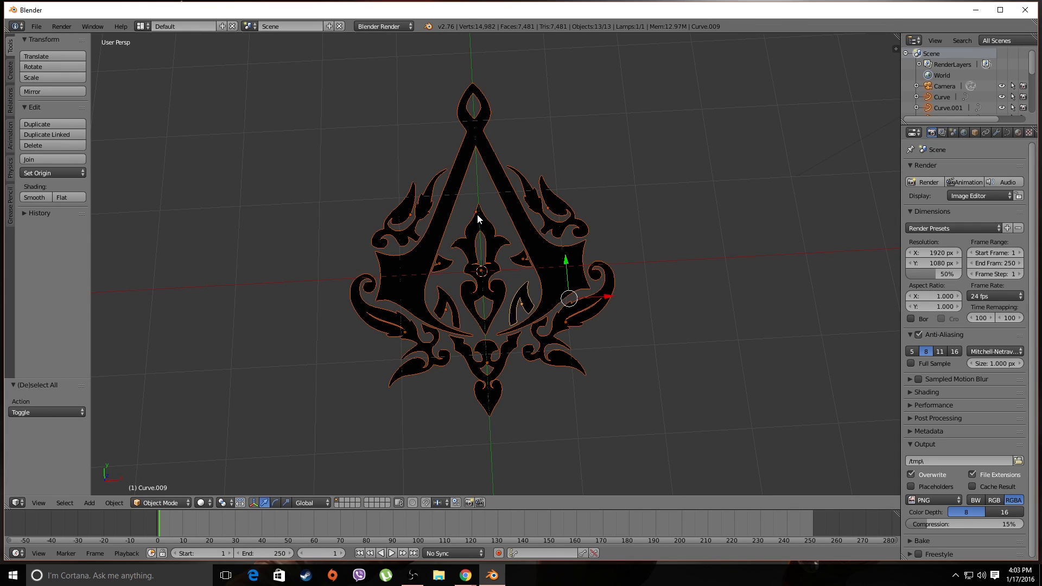
key("a")
scroll(477, 213, "down", 5)
left_click_drag(345, 152, 768, 468)
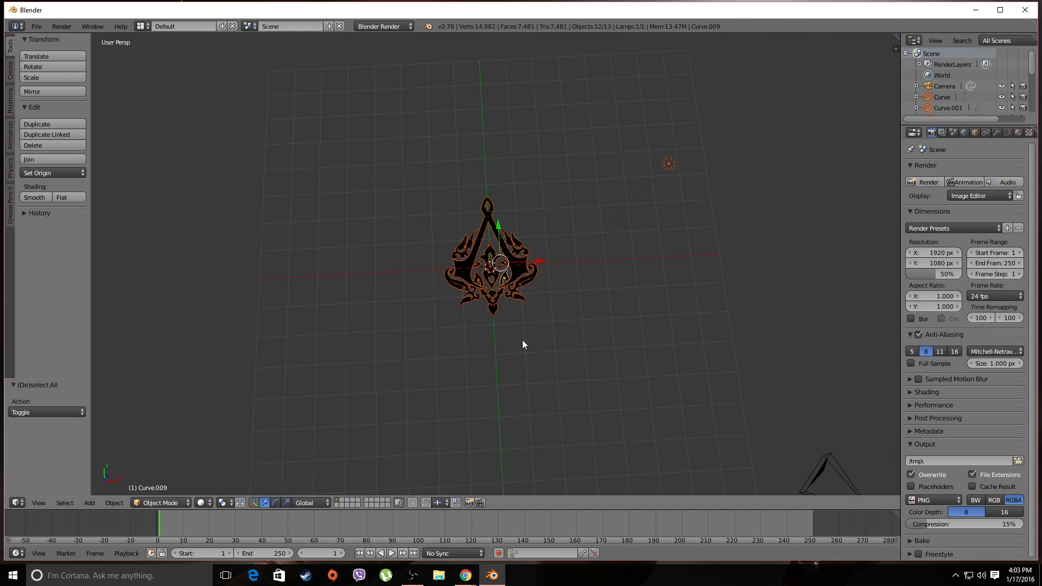
key("b")
left_click_drag(409, 170, 573, 352)
scroll(402, 248, "up", 3)
scroll(402, 245, "up", 4)
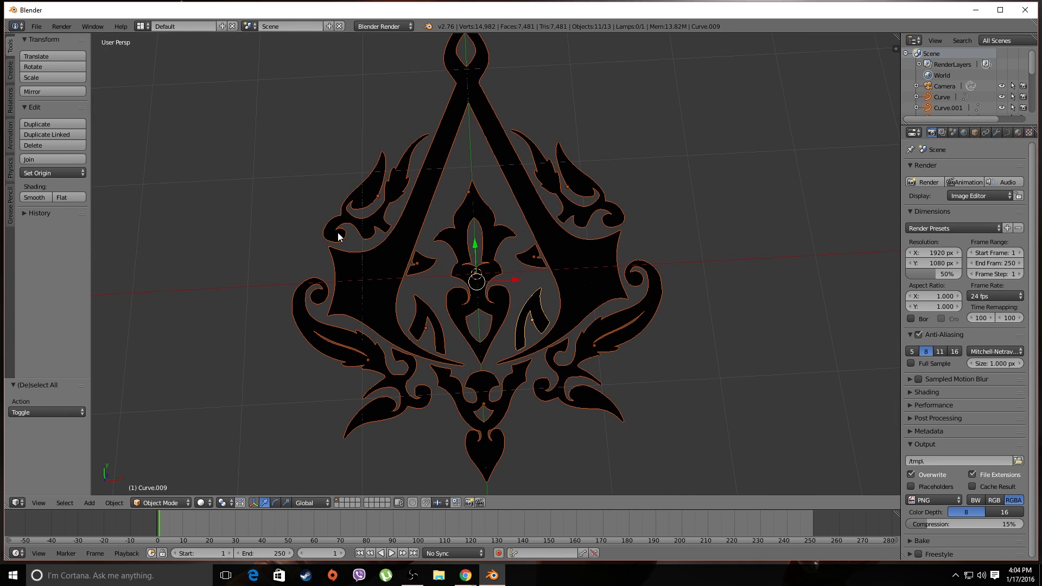
key("ctrl+j")
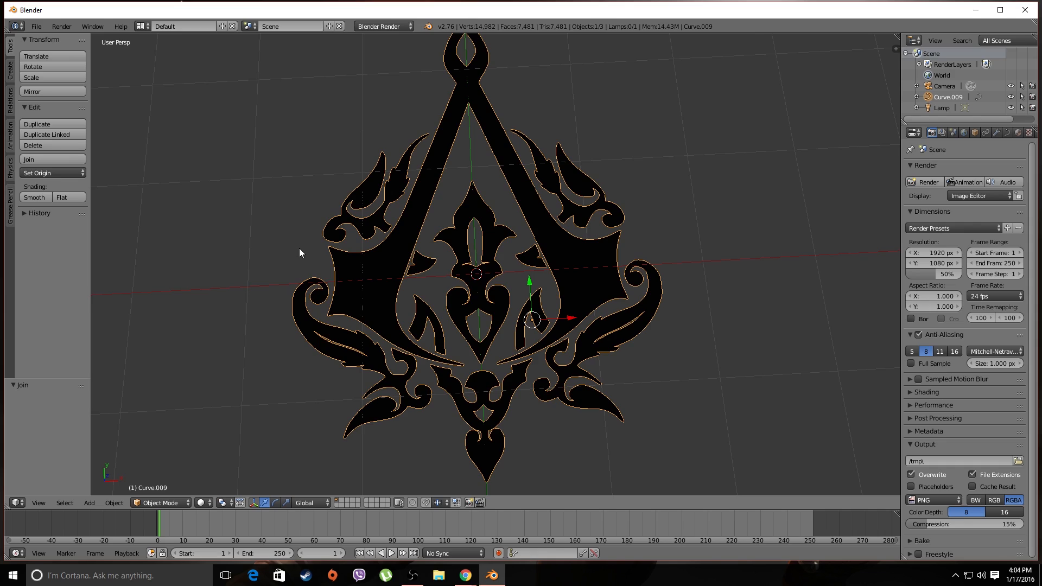
key("ctrl+shift+alt+c")
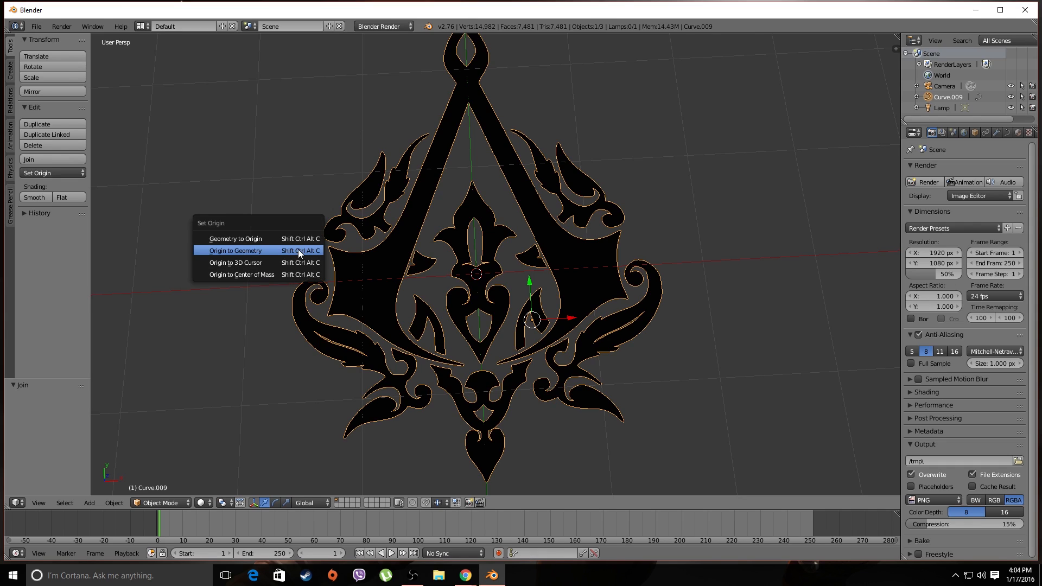
left_click(256, 249)
Try moving a single control point on the edge of the insignia's long blade in Edit Mode.
middle_click_drag(452, 268, 352, 237)
key("Tab")
scroll(352, 237, "up", 5)
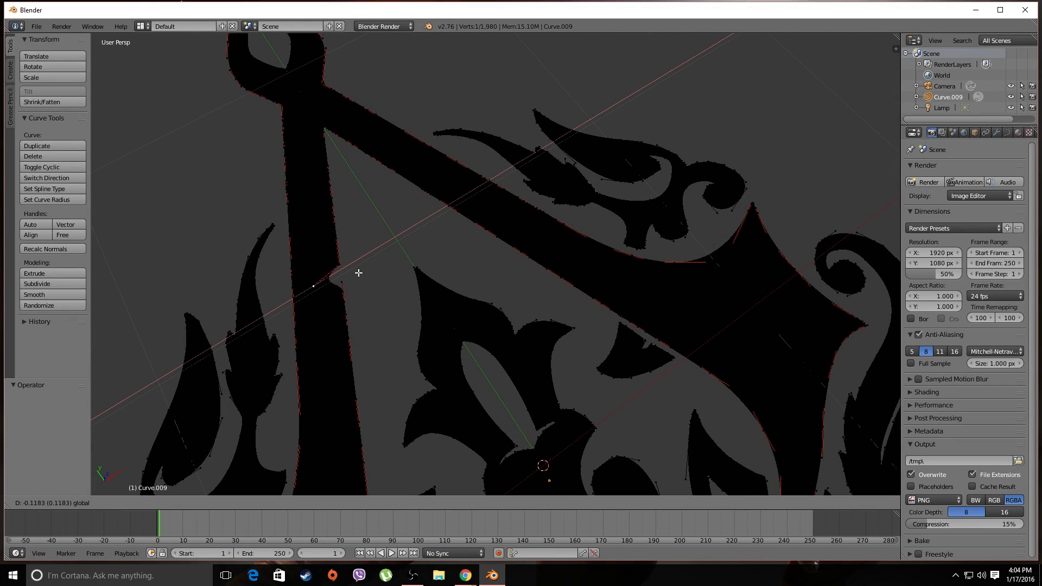
scroll(345, 283, "down", 3)
middle_click_drag(360, 319, 581, 306)
Select all control points of the insignia, show its curve data settings and return to Object Mode.
key("a")
middle_click_drag(633, 327, 580, 312)
left_click(1007, 133)
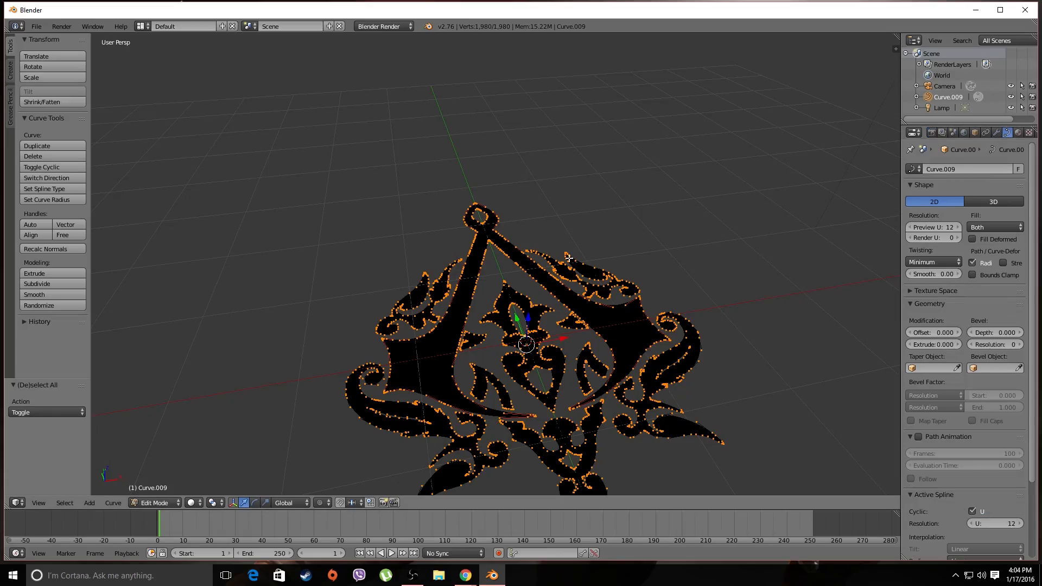
middle_click_drag(568, 257, 534, 246)
key("Tab")
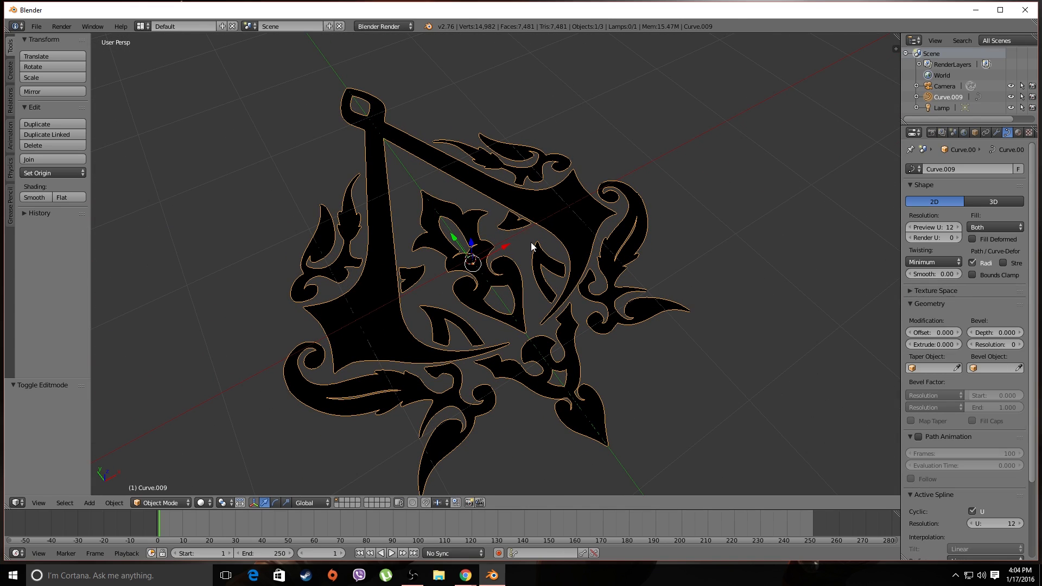
Show the insignia's material settings and switch the render engine to Cycles Render.
scroll(531, 242, "down", 4)
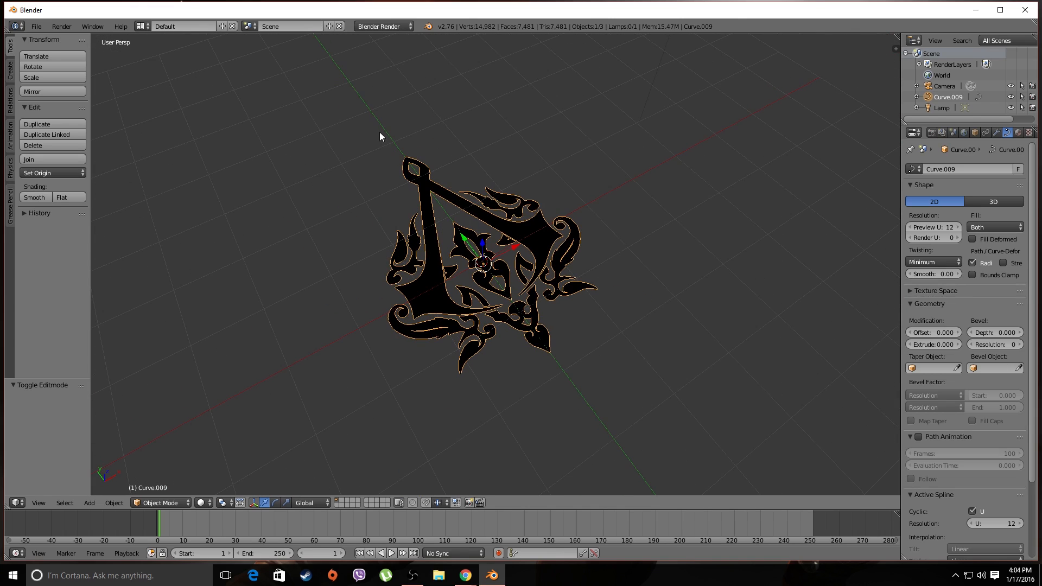
left_click(388, 30)
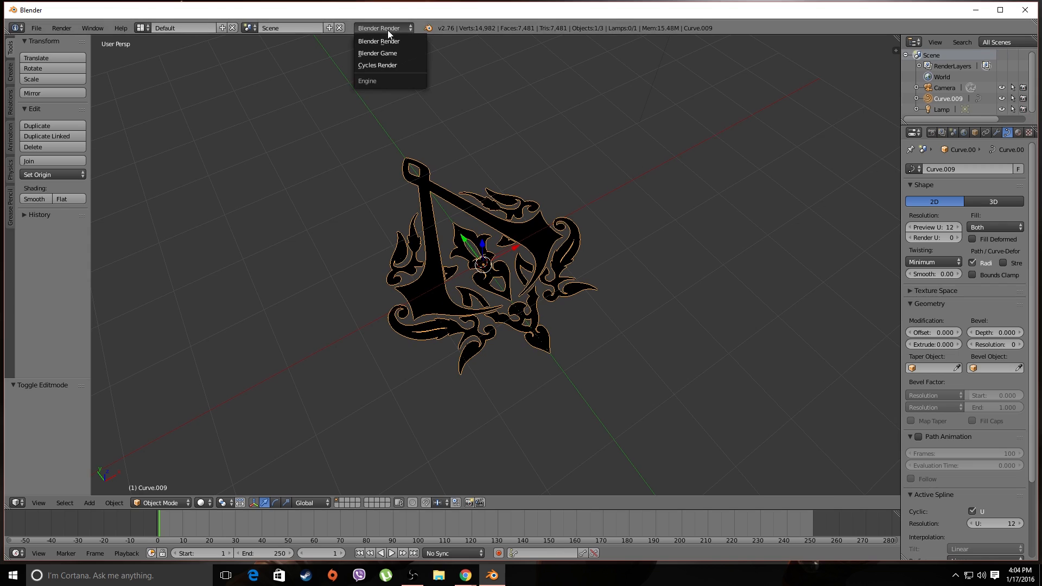
left_click(1017, 133)
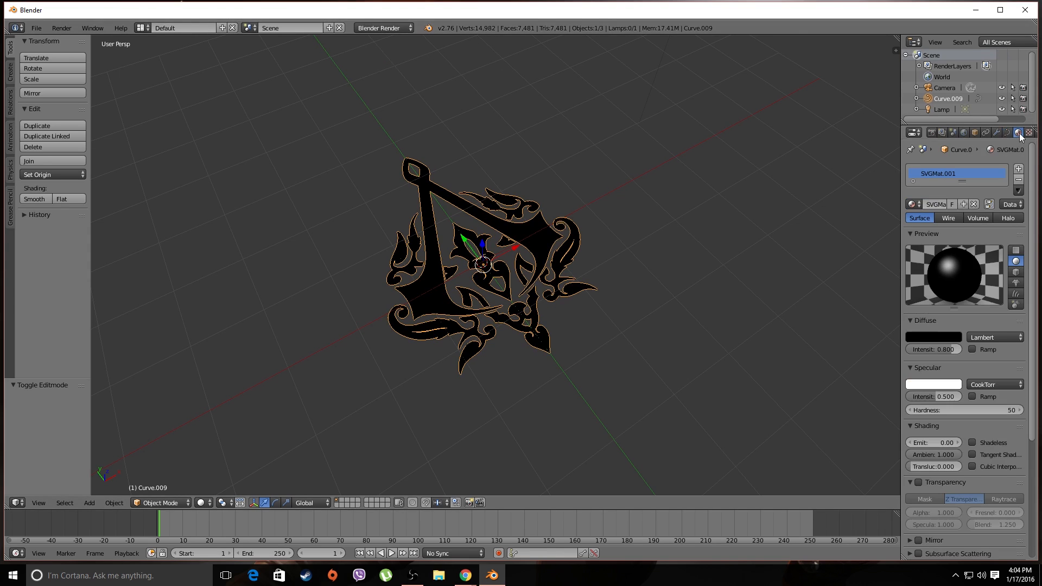
left_click(382, 28)
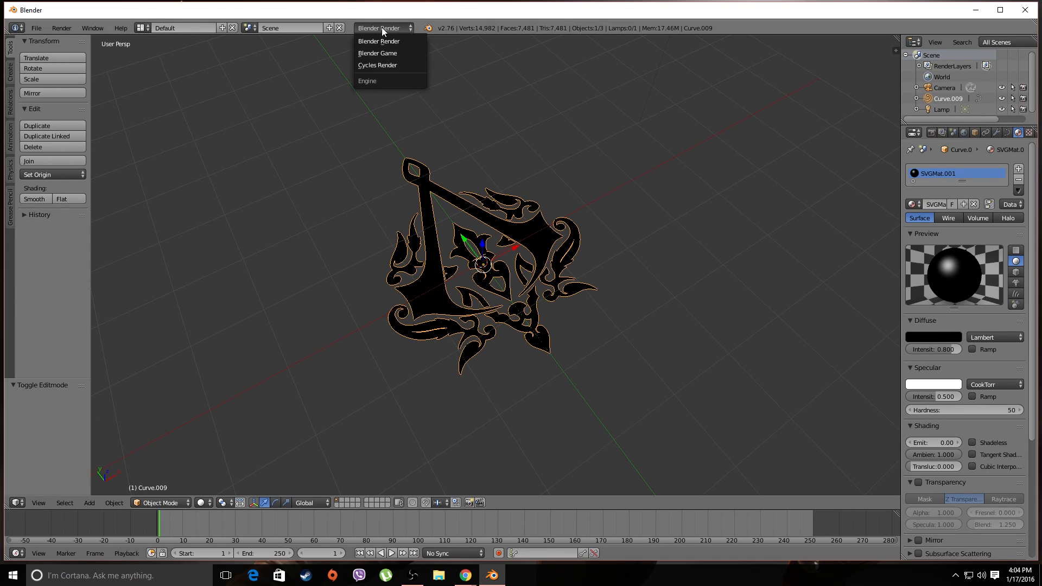
left_click(385, 66)
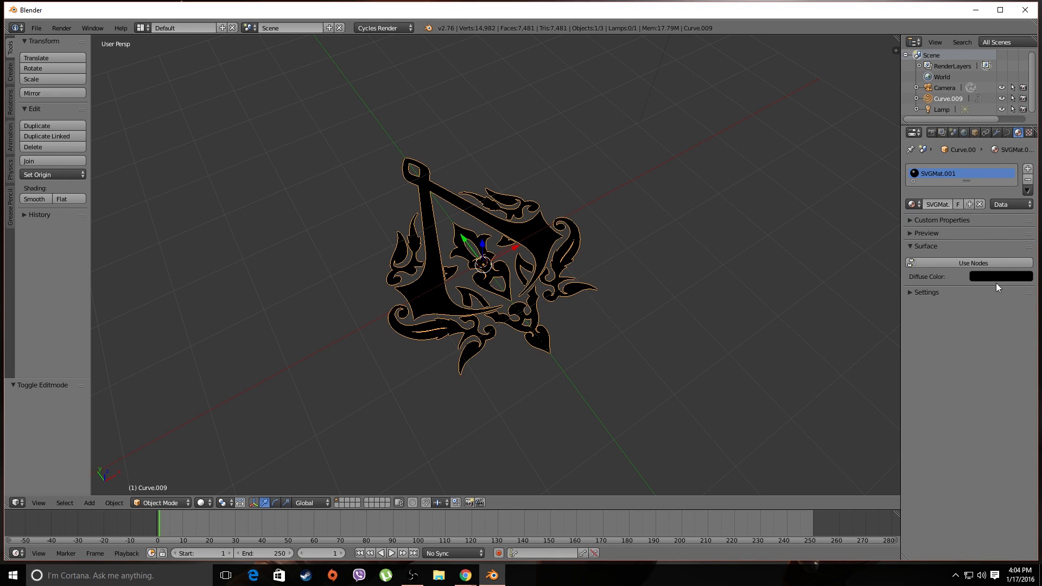
Set the insignia material's diffuse colour to a grey of about 0.467 in RGB and enable nodes for it.
left_click(973, 278)
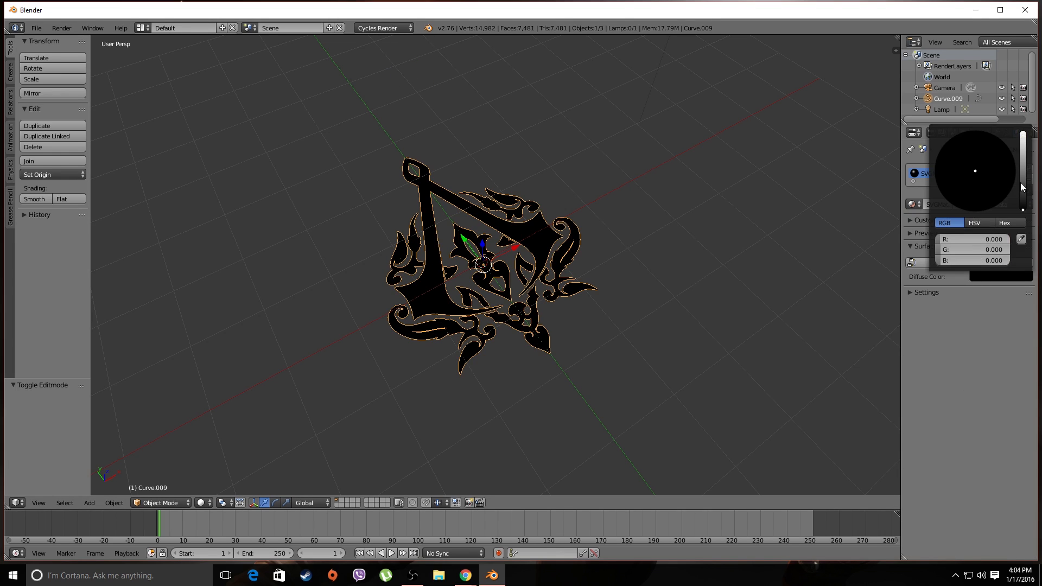
left_click_drag(1022, 205, 1022, 154)
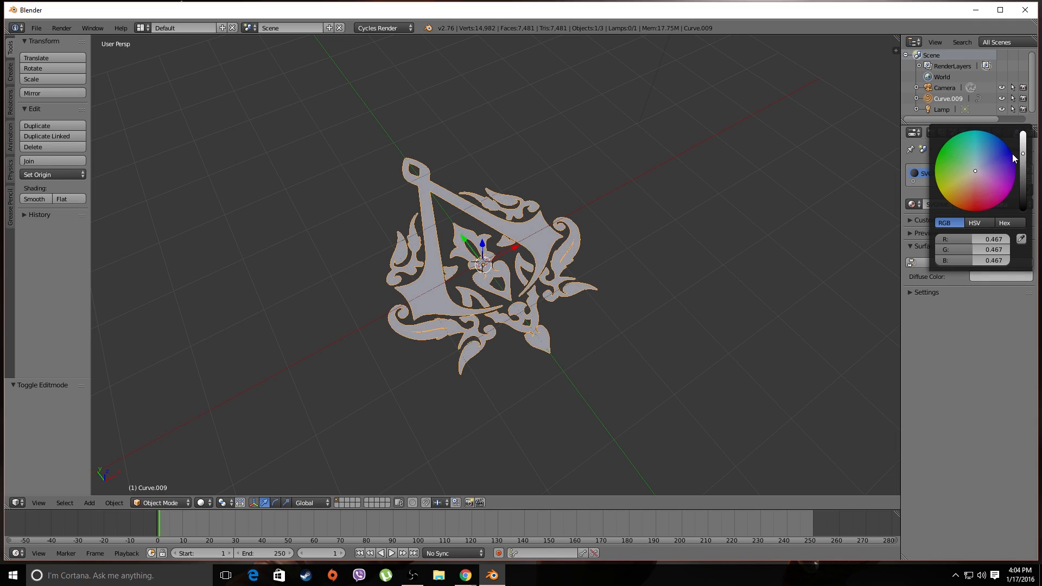
middle_click_drag(534, 295, 567, 254)
left_click(981, 263)
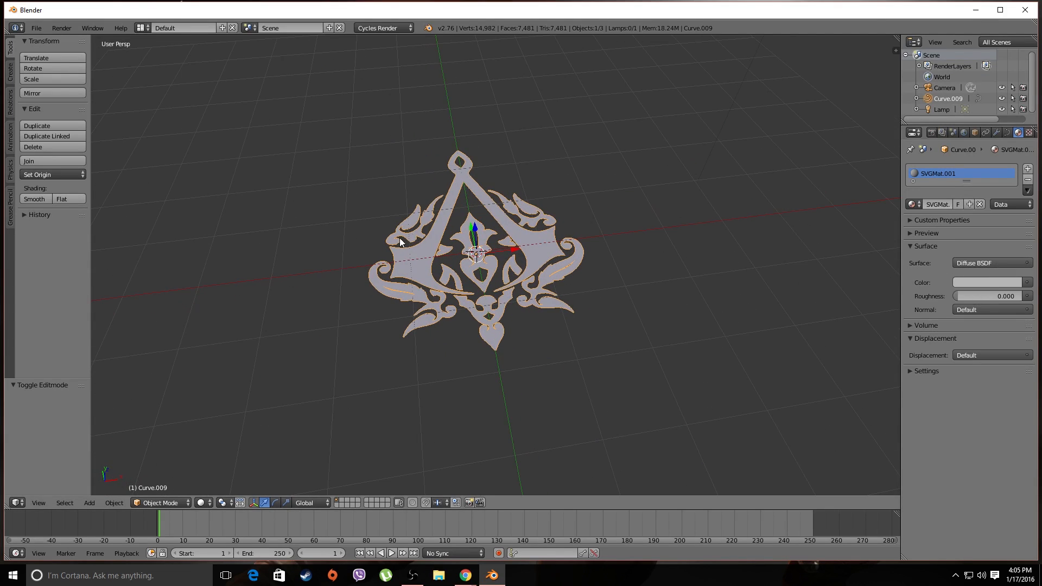
Set the material's viewport colour to a near-white of about 0.955 in RGB.
mouse_move(399, 239)
middle_mouse_down()
mouse_move(516, 155)
mouse_move(412, 248)
middle_mouse_up()
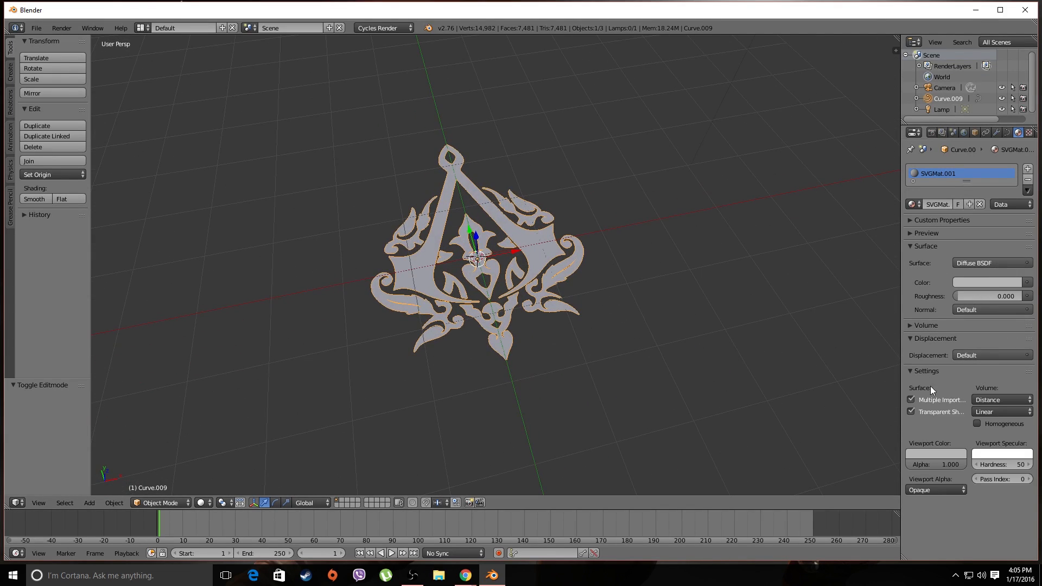
left_click(940, 454)
left_click_drag(957, 334, 958, 309)
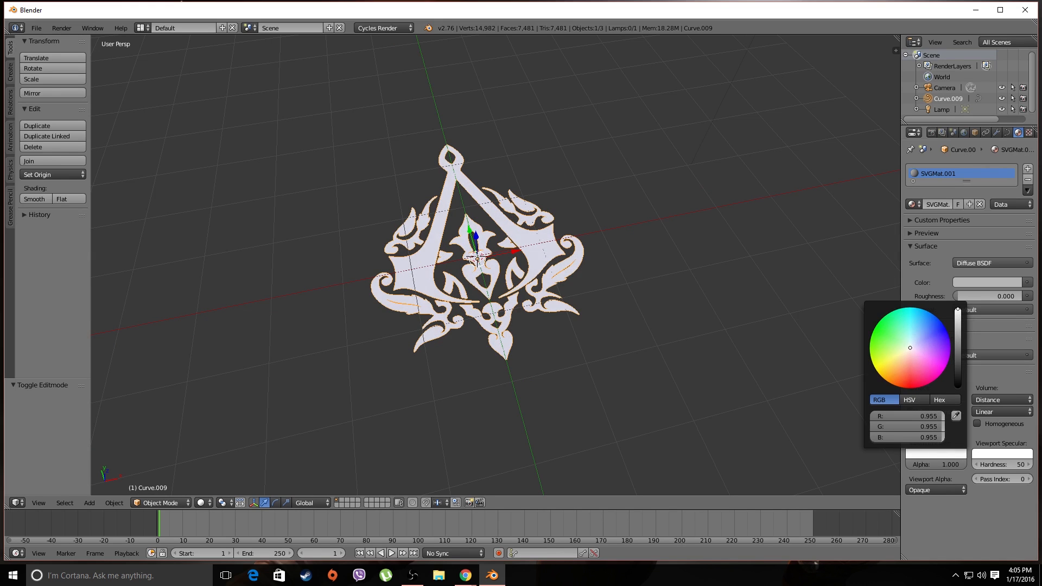
middle_click_drag(471, 258, 487, 219)
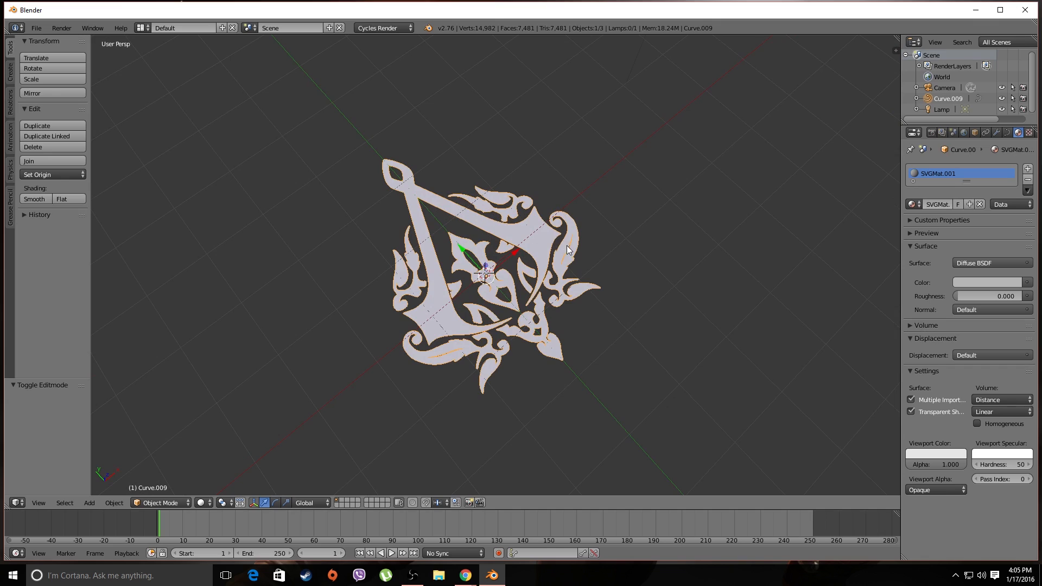
Convert the insignia curve to a mesh and open it in Edit Mode.
key("alt+c")
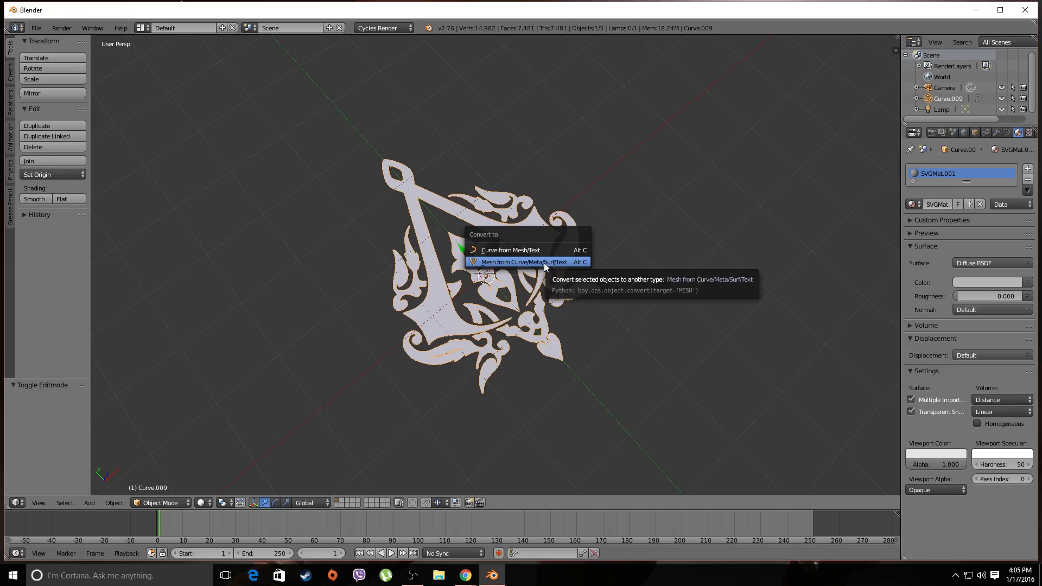
left_click(544, 262)
middle_click_drag(548, 268, 554, 275)
key("Tab")
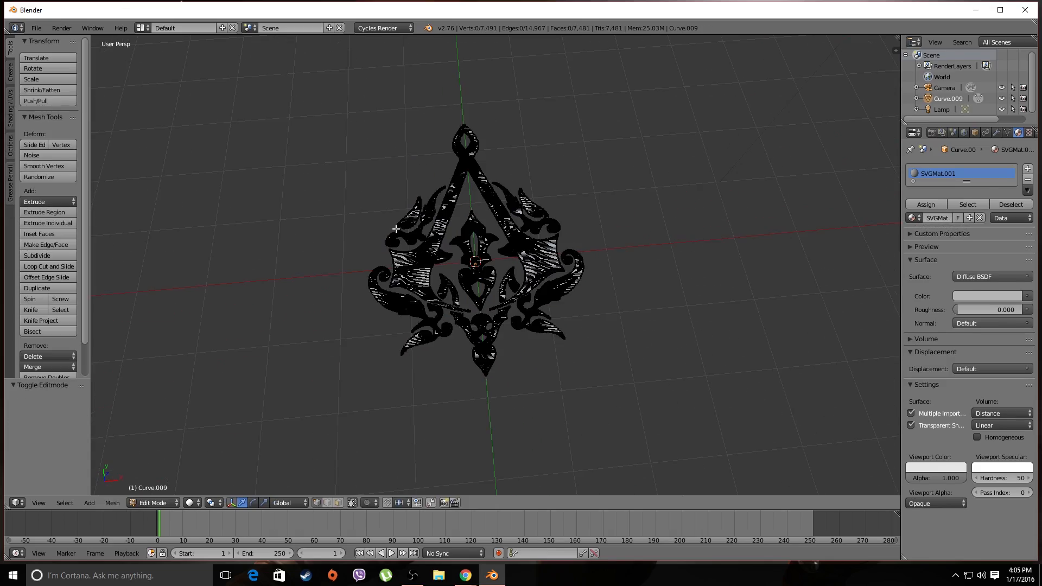
Examine the converted mesh's topology up close, picking a single vertex and a single edge on the insignia.
middle_click_drag(396, 229, 533, 188)
scroll(503, 201, "up", 6)
right_click(534, 188)
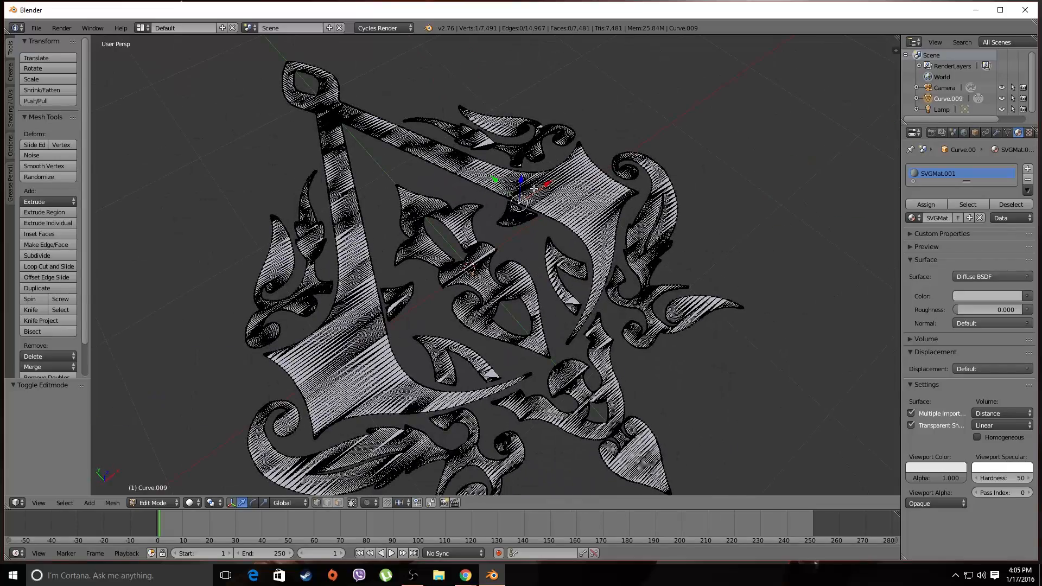
middle_click_drag(591, 205, 323, 454)
left_click(338, 502)
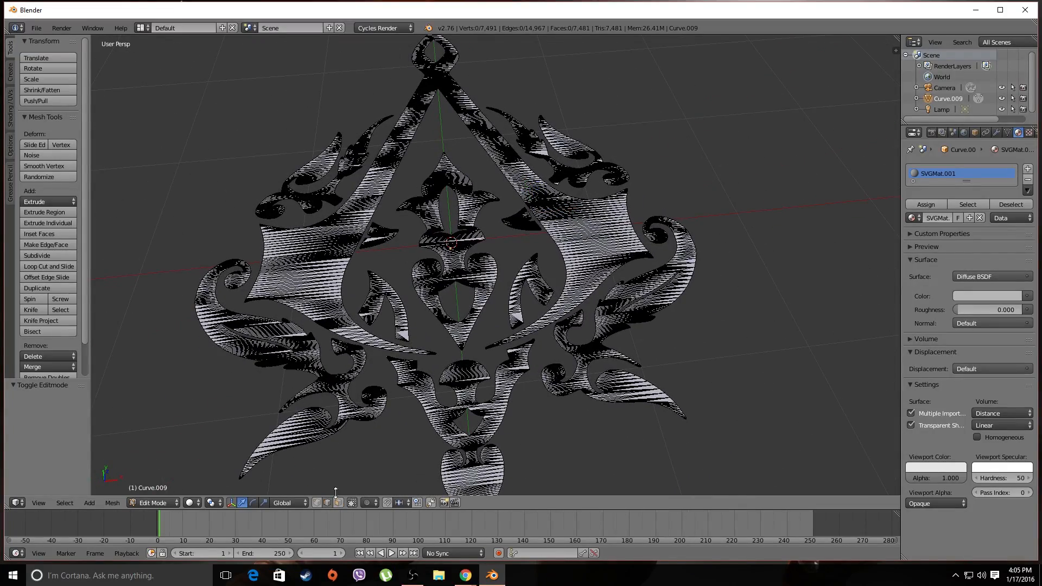
middle_click_drag(591, 253, 600, 189)
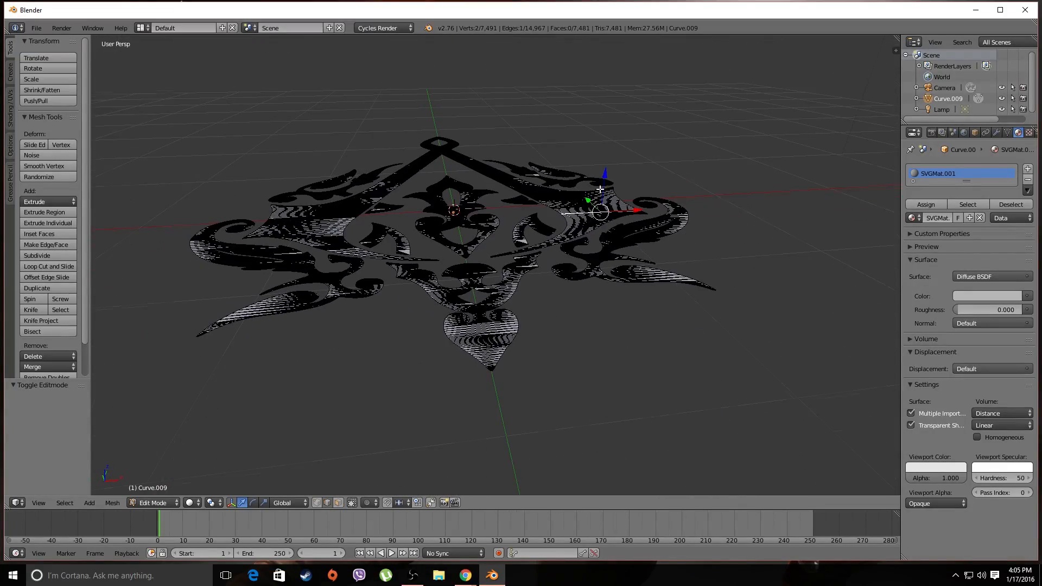
left_click(611, 151)
middle_click_drag(612, 151, 510, 204)
key("ctrl+z")
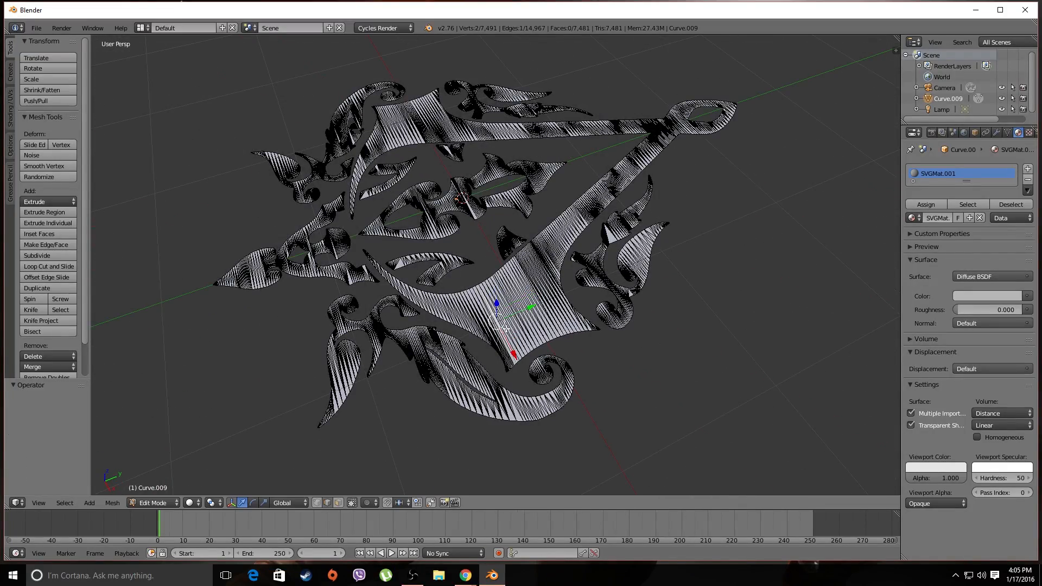
Switch to face selection, select the whole insignia mesh and convert its triangles with Tris to Quads.
left_click(341, 503)
middle_click_drag(481, 285, 467, 234)
scroll(450, 244, "down", 5)
key("Tab")
key("Tab")
key("a")
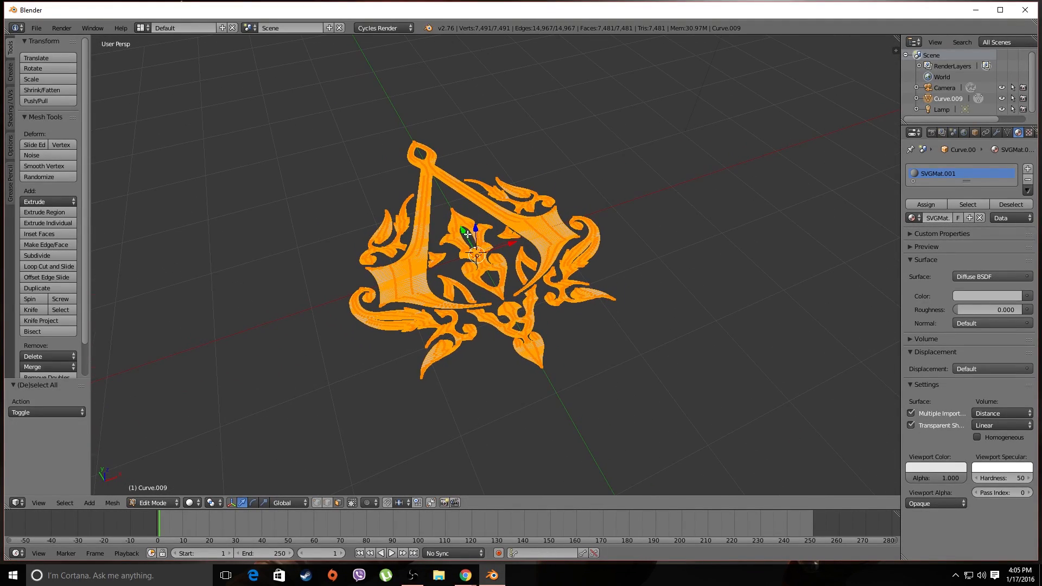
key("ctrl+f")
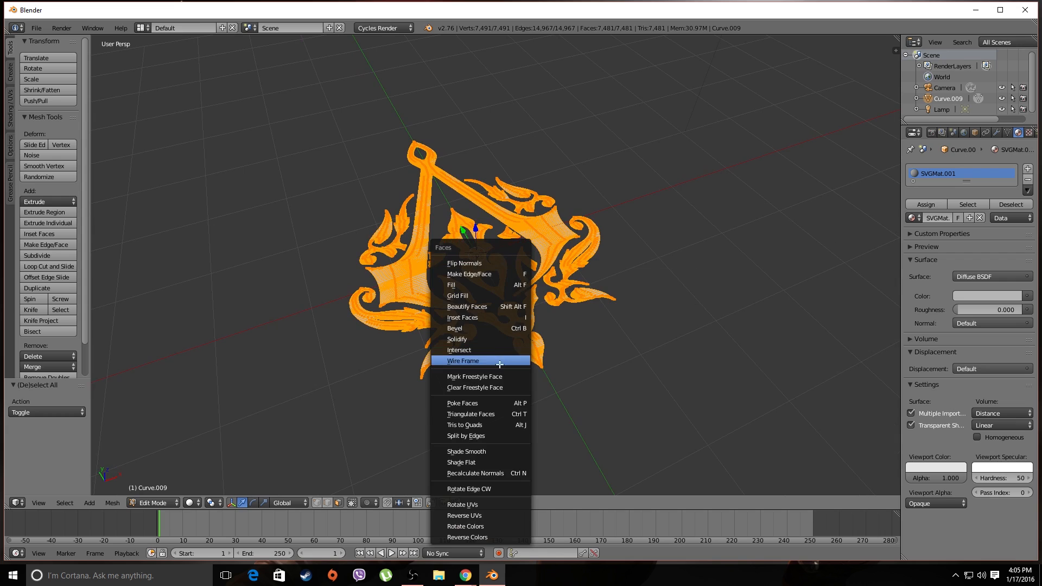
left_click(502, 426)
Examine the insignia's quad topology from several angles, with the mesh deselected and with everything selected.
middle_click_drag(543, 271, 368, 173)
scroll(565, 257, "up", 8)
scroll(469, 207, "down", 6)
key("Tab")
key("Tab")
scroll(430, 232, "up", 3)
key("a")
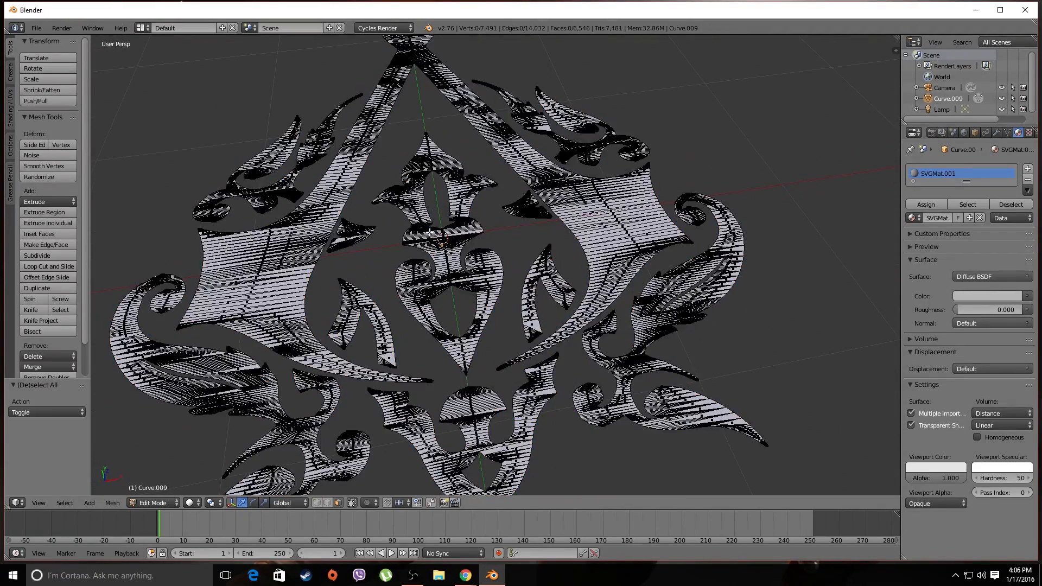
key("a")
scroll(432, 228, "down", 4)
middle_click_drag(432, 229, 490, 210)
middle_click_drag(554, 206, 451, 205)
scroll(249, 445, "up", 8)
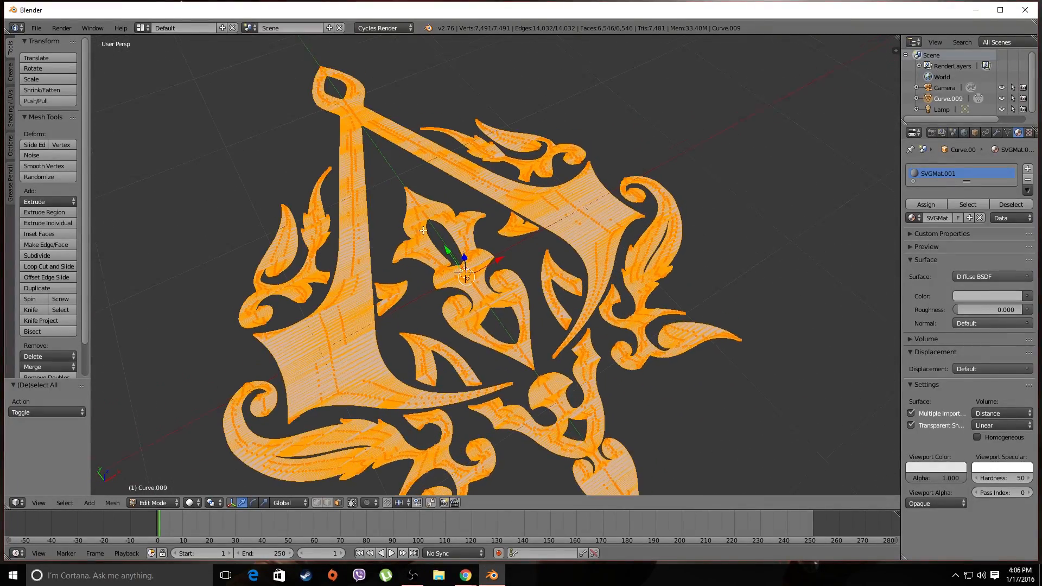
scroll(452, 289, "down", 7)
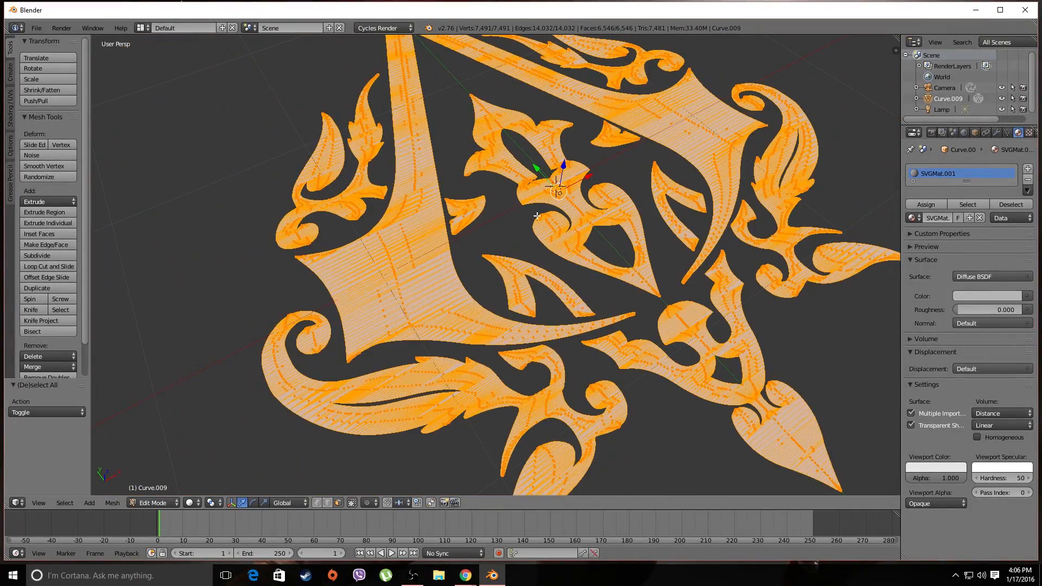
middle_click_drag(615, 217, 591, 260)
scroll(421, 248, "down", 3)
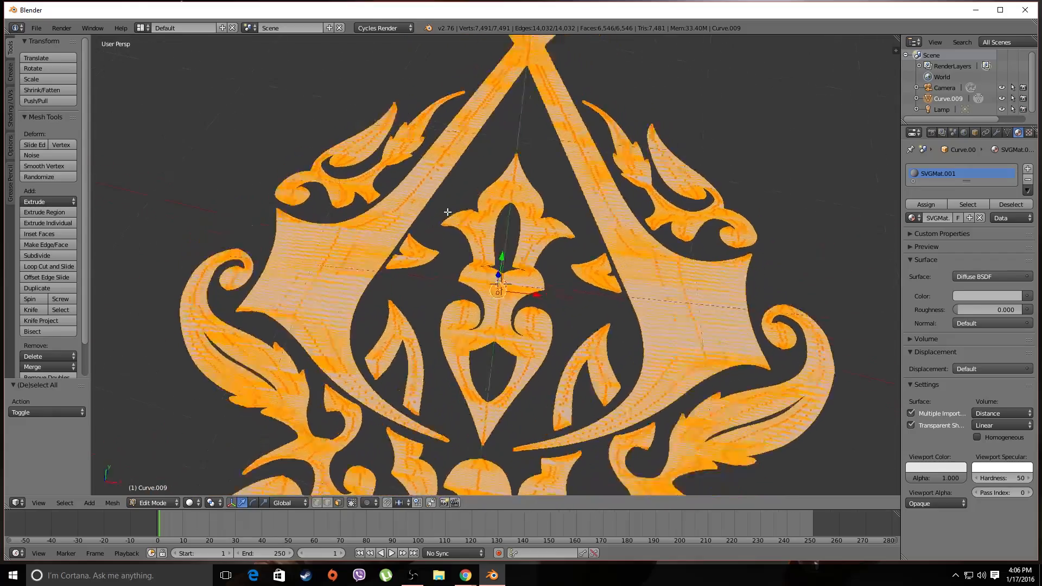
Try simplifying the fully selected insignia mesh with Limited Dissolve.
middle_click_drag(422, 247, 466, 251)
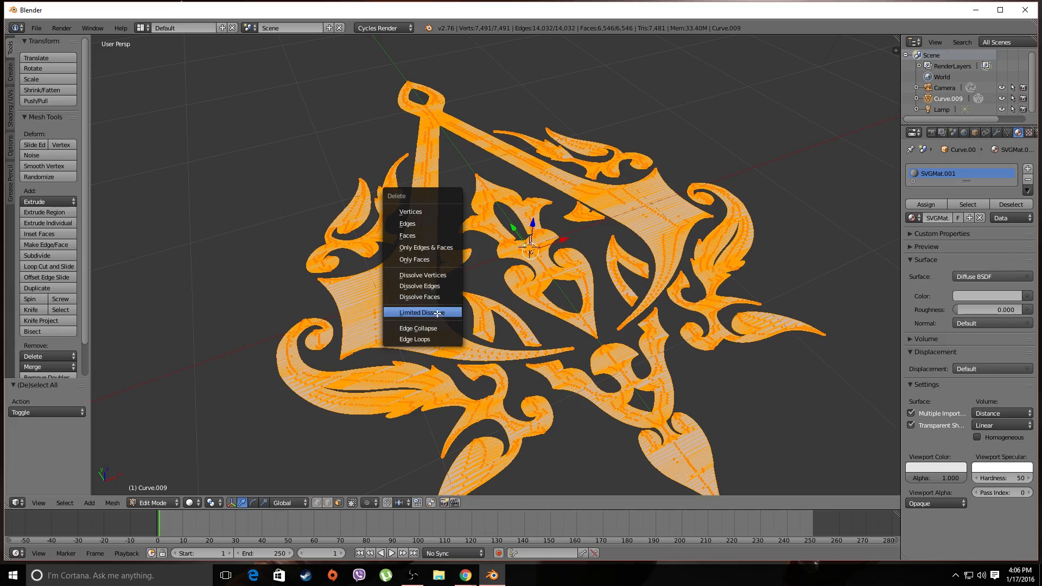
left_click(438, 313)
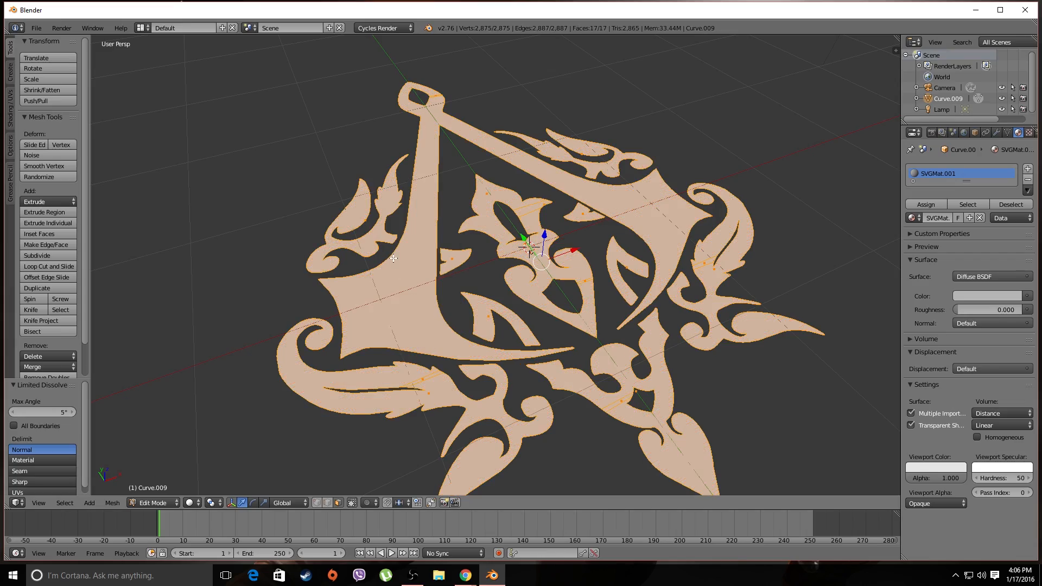
middle_click_drag(393, 258, 365, 108)
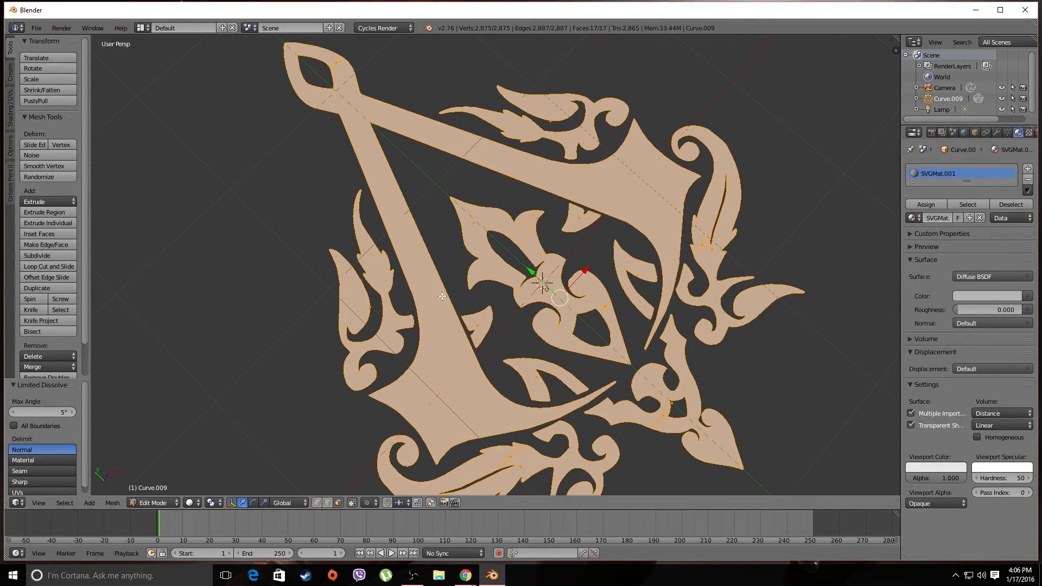
middle_click_drag(442, 296, 515, 326)
Try extruding the dissolved insignia faces about 0.134 along Z and check the solid shape in Object Mode.
key("e")
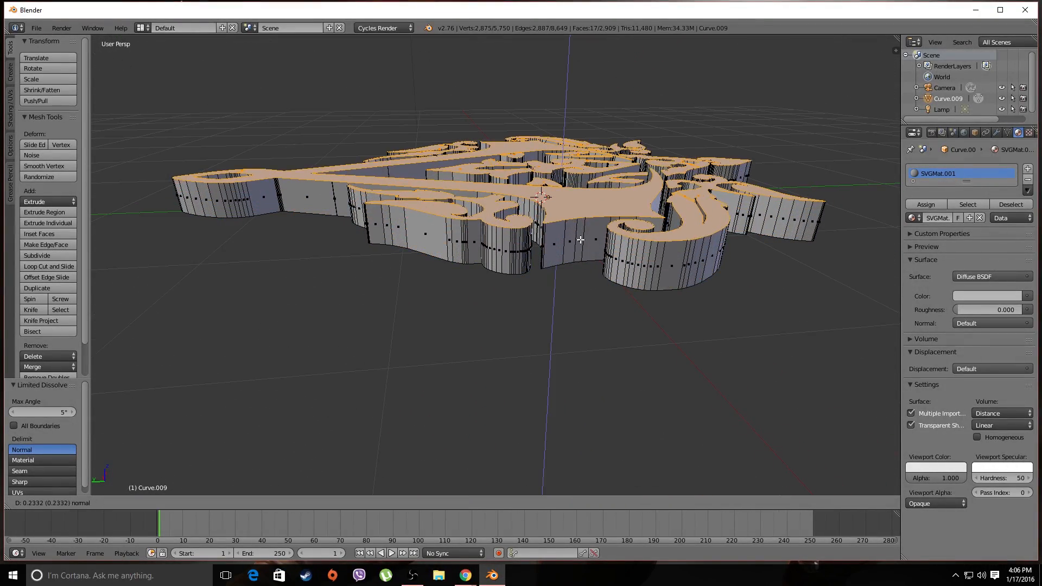
left_click(569, 247)
middle_click_drag(570, 247, 533, 289)
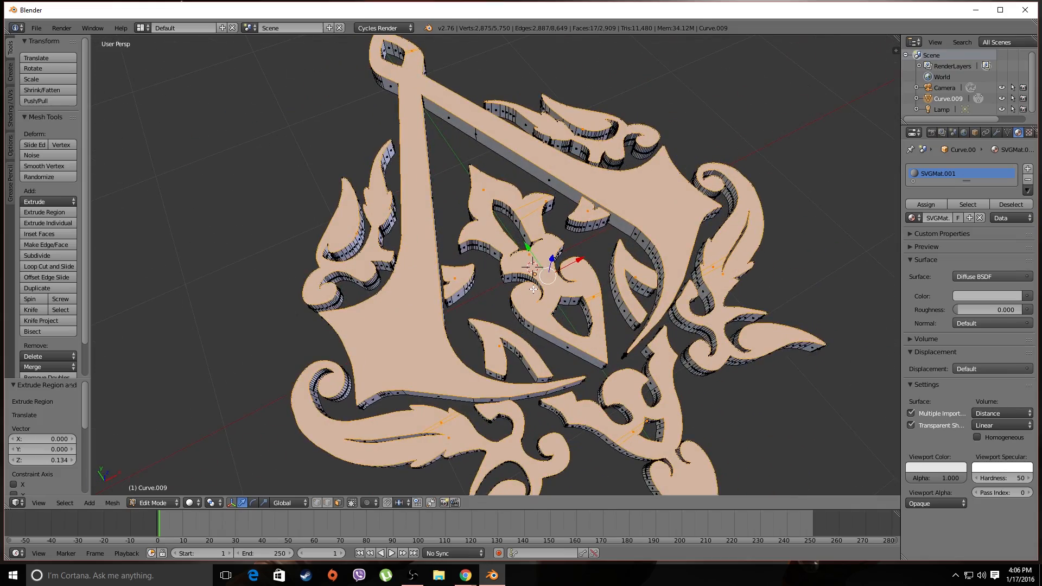
key("KP_0")
key("KP_0")
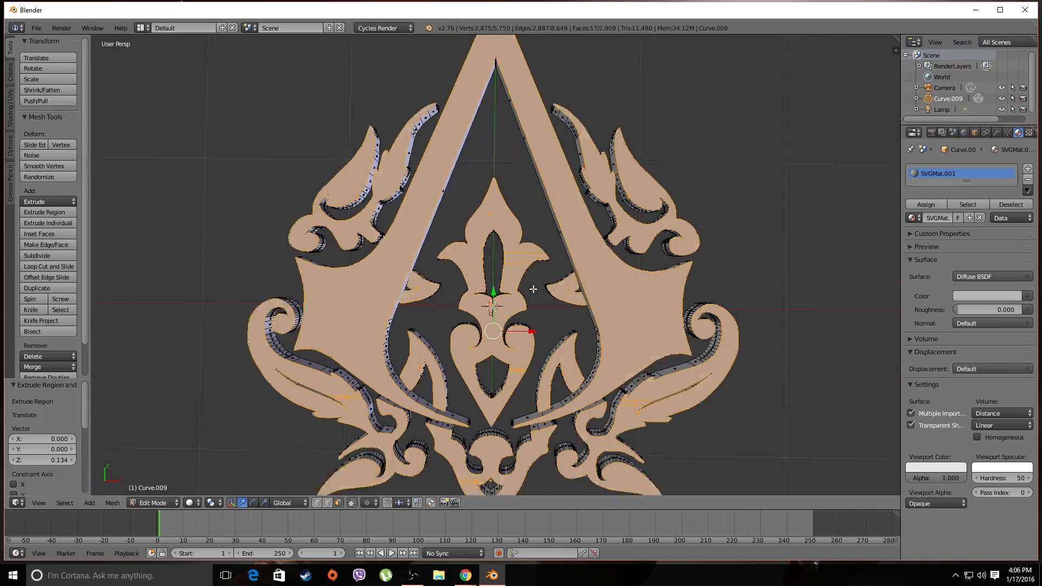
key("Tab")
middle_click_drag(533, 289, 420, 97)
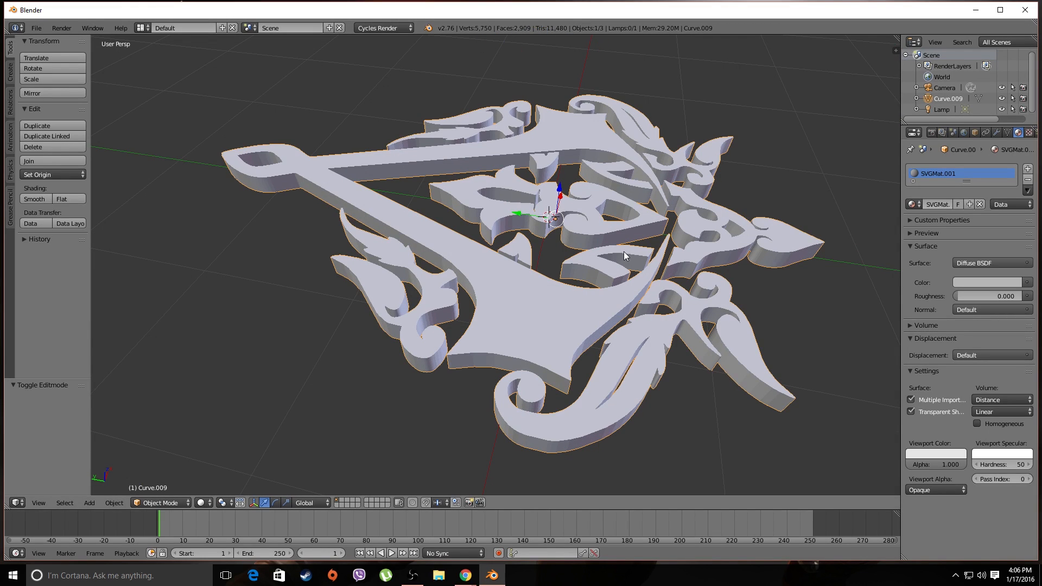
middle_click_drag(623, 252, 595, 240)
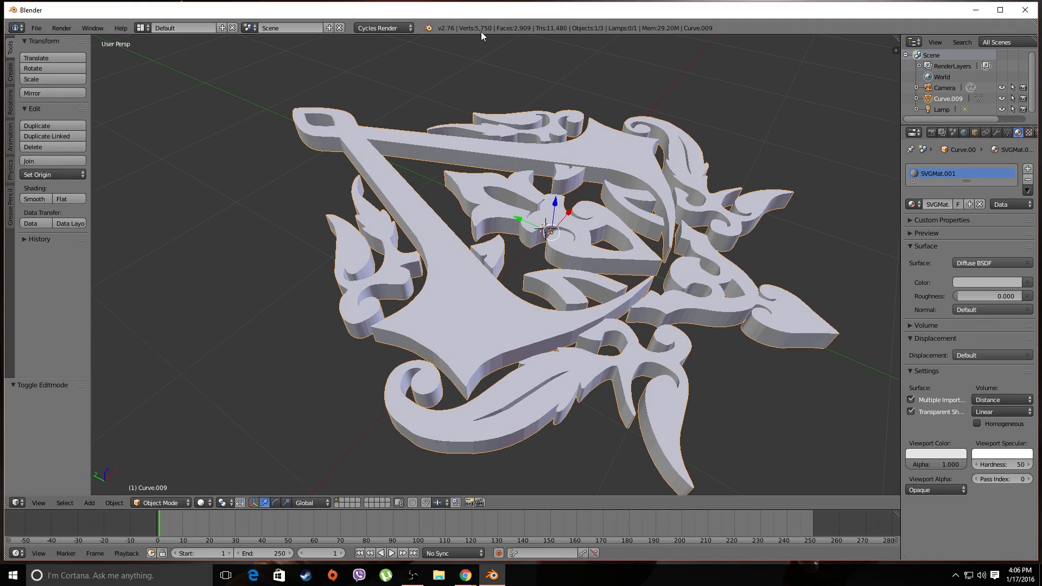
middle_click_drag(606, 175, 519, 185)
Undo the extrusion and the Limited Dissolve on the insignia mesh.
key("Tab")
key("ctrl+z")
key("ctrl+z")
middle_click_drag(464, 233, 487, 219)
Extrude all faces of the quad-based insignia along their normal to give it thickness, and return to Object Mode.
key("Tab")
key("Tab")
key("e")
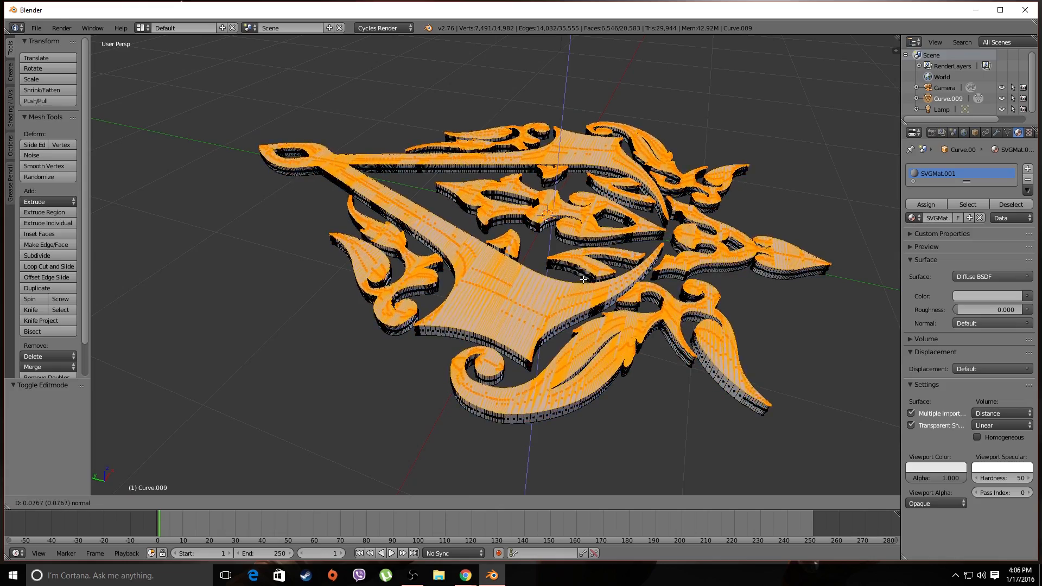
left_click(565, 266)
key("Tab")
middle_click_drag(564, 266, 471, 225)
scroll(362, 201, "up", 4)
key("Tab")
key("Tab")
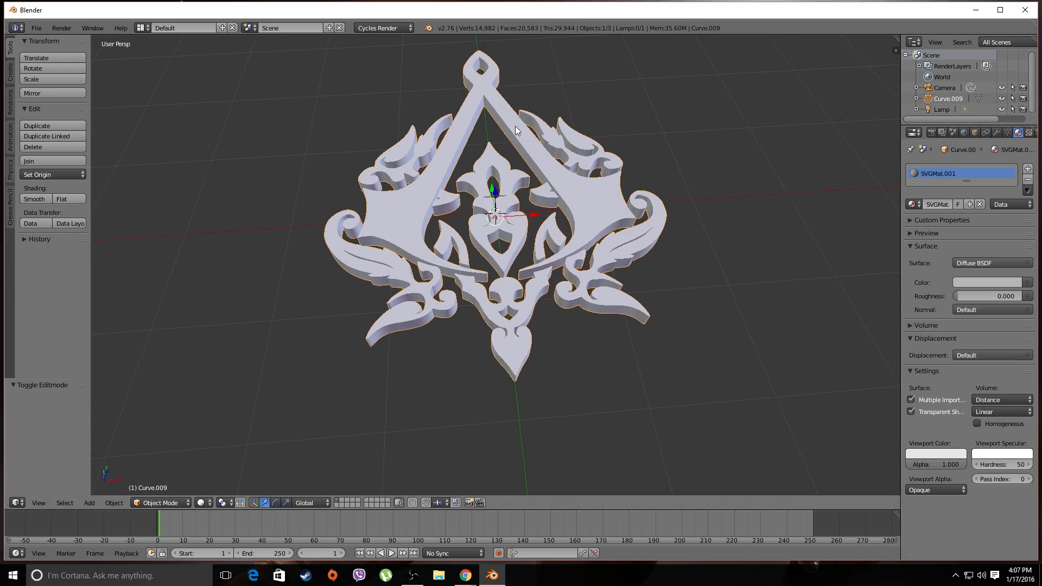
middle_click_drag(515, 126, 598, 211)
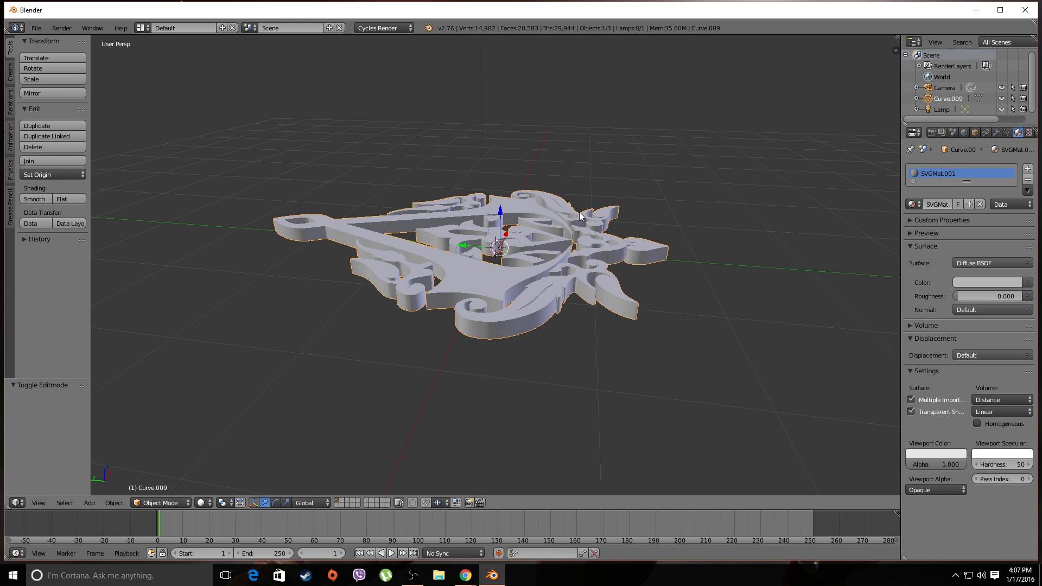
middle_click_drag(619, 188, 536, 227)
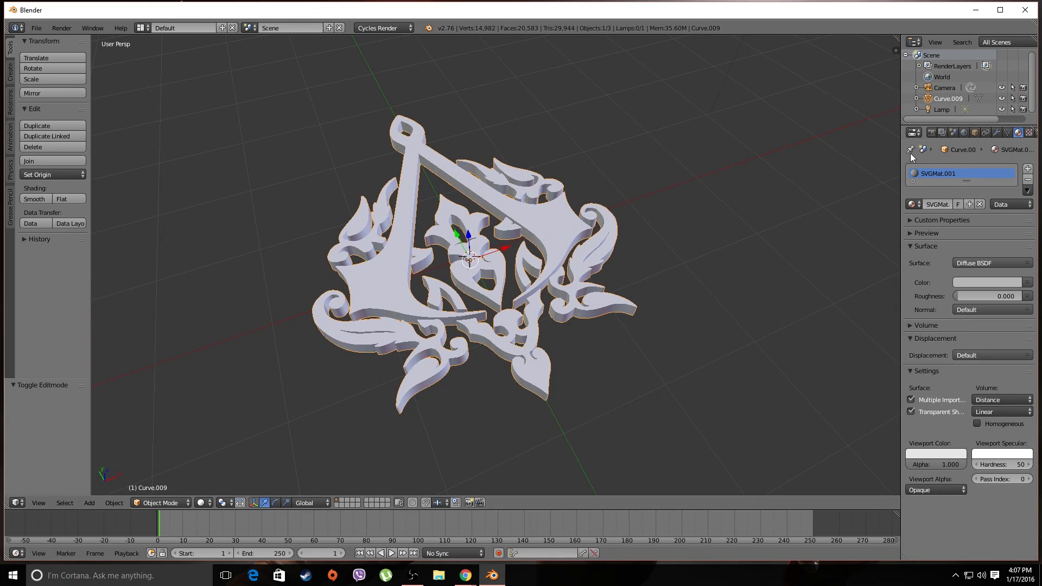
Add a Subdivision Surface modifier to the extruded insignia mesh.
key("Tab")
middle_click_drag(451, 204, 412, 200)
key("a")
key("Tab")
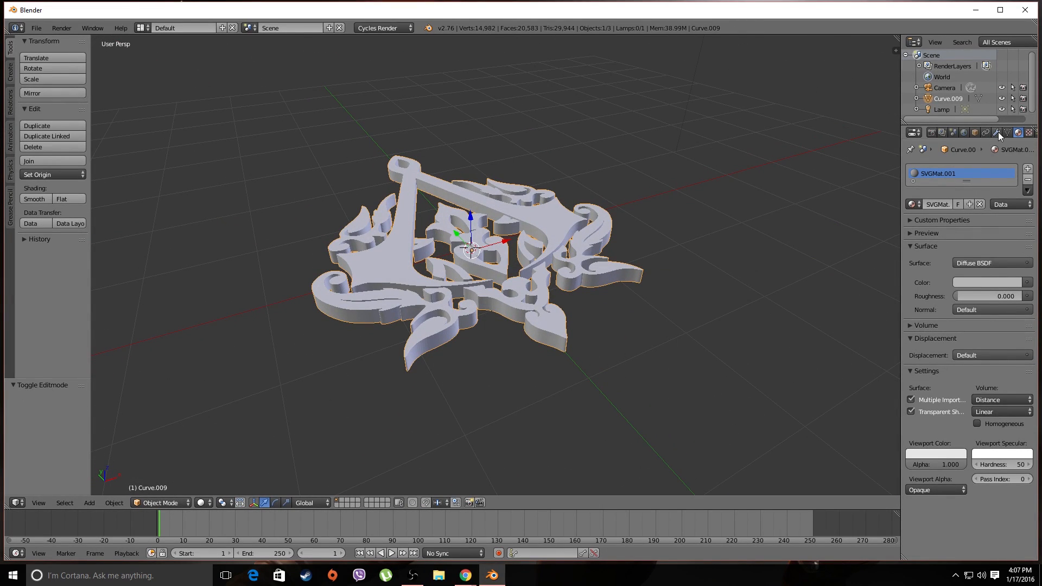
left_click(997, 132)
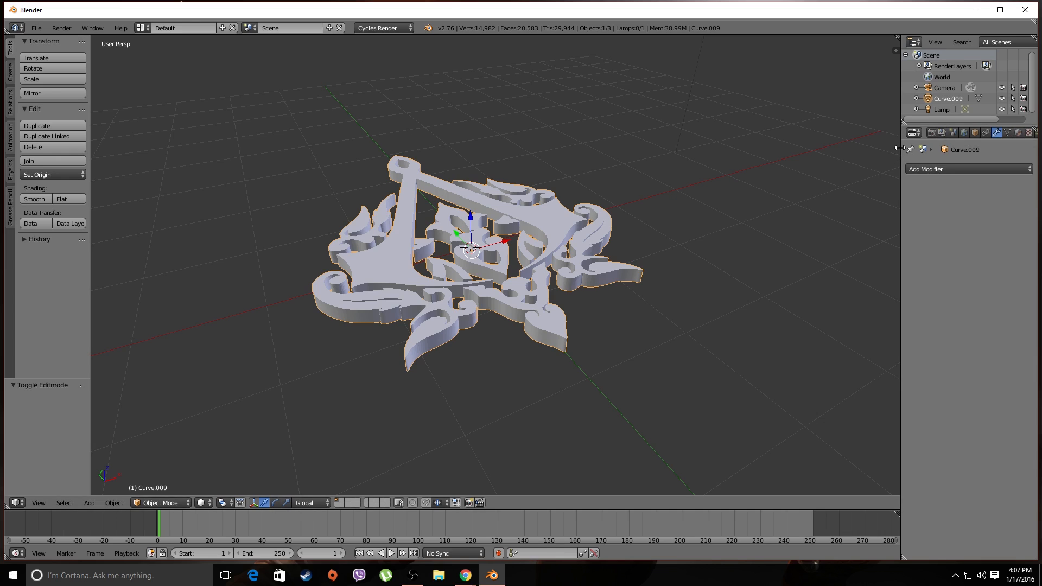
left_click_drag(900, 149, 877, 149)
left_click(930, 170)
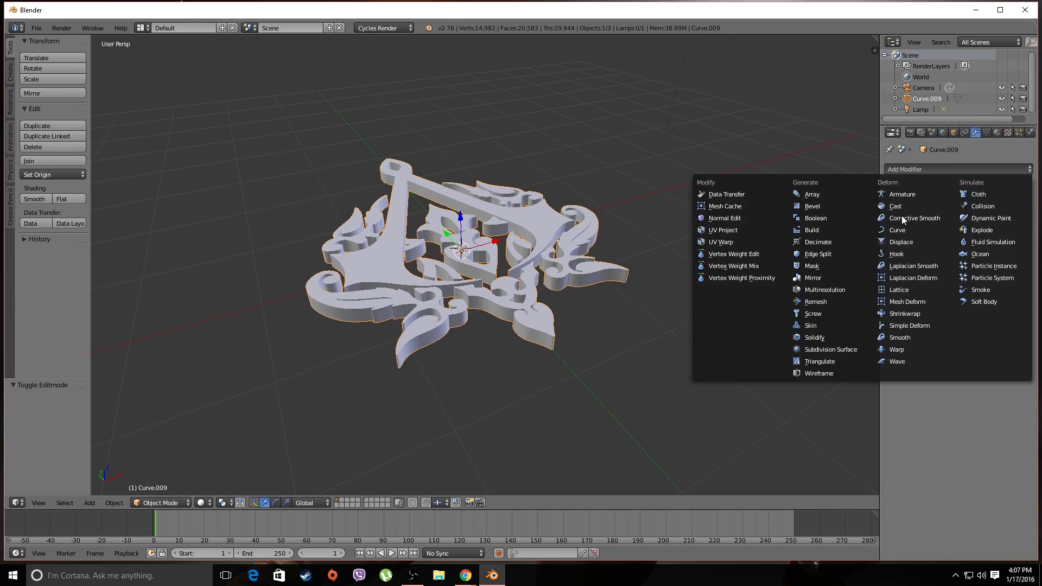
left_click(812, 349)
middle_click_drag(548, 261, 984, 244)
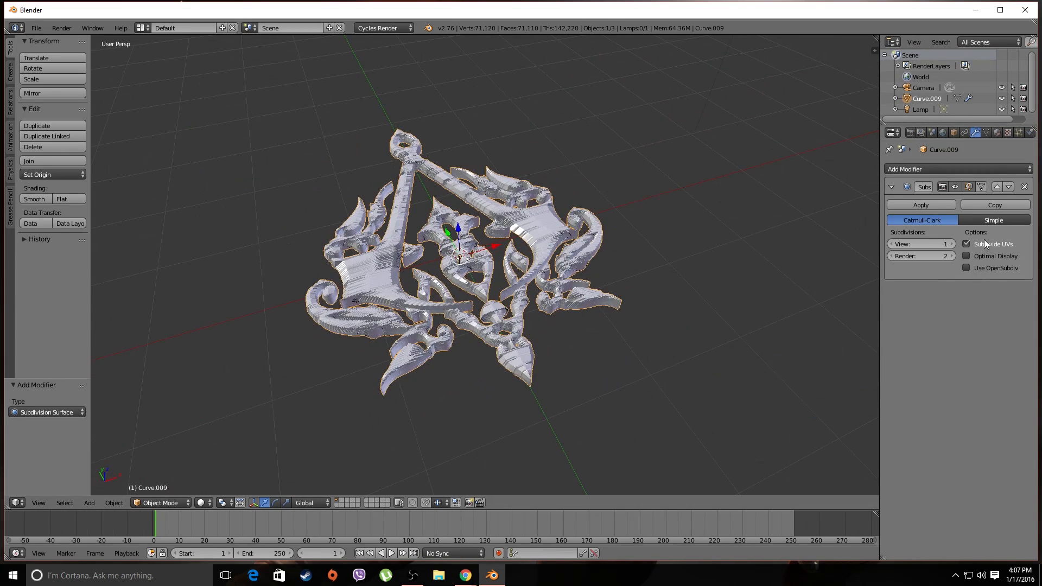
Try a higher viewport subdivision level on the modifier, and reset it to 1.
left_click(951, 245)
middle_click_drag(323, 248, 460, 233)
left_click(891, 244)
Add two loop cuts around the side walls of the large A-shaped blade piece, slid fully to its upper and lower rims.
key("Tab")
scroll(460, 233, "up", 4)
left_click(436, 340)
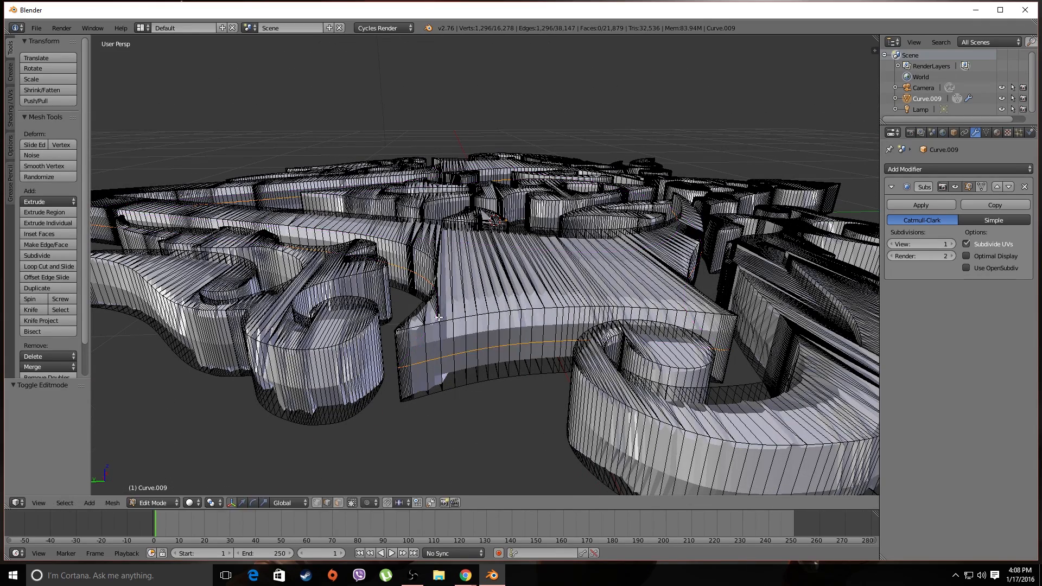
left_click(423, 350)
right_click(413, 388)
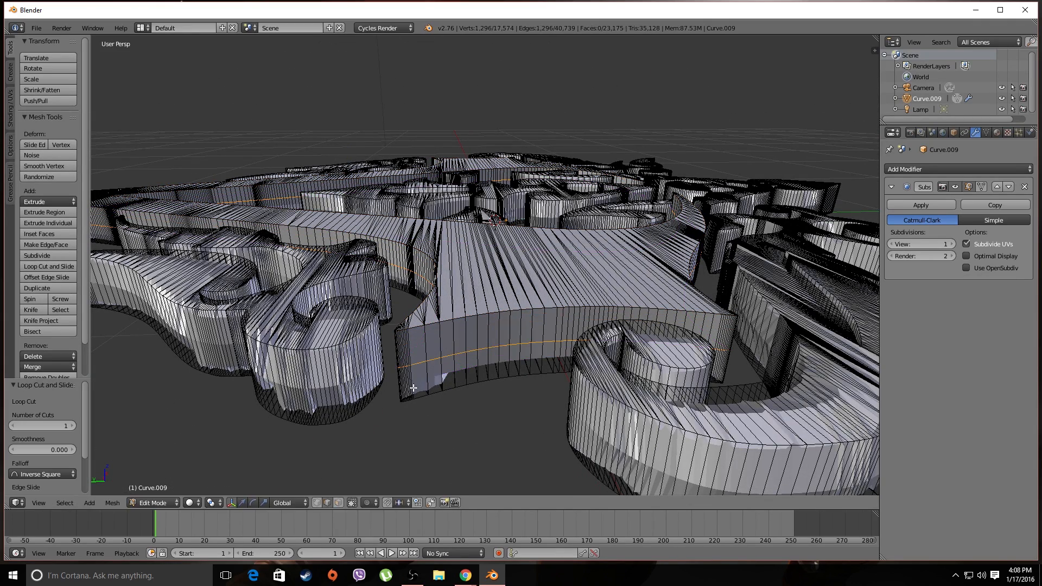
Add loop cuts at the upper and lower rims of the floral ornament beside the blade and of the scrolled feather leaf.
middle_click_drag(282, 366, 367, 282)
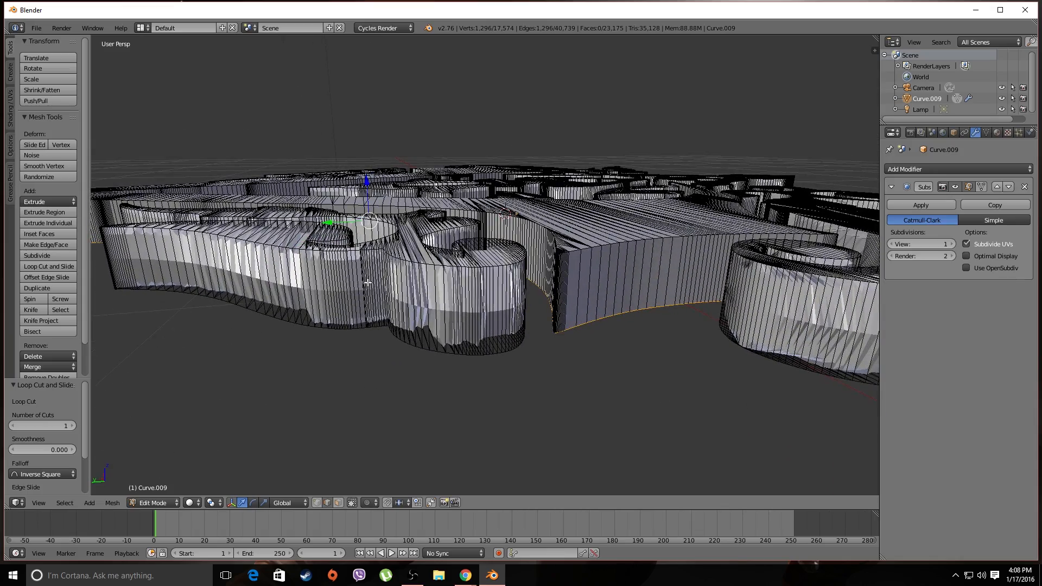
left_click(444, 303)
left_click(449, 309)
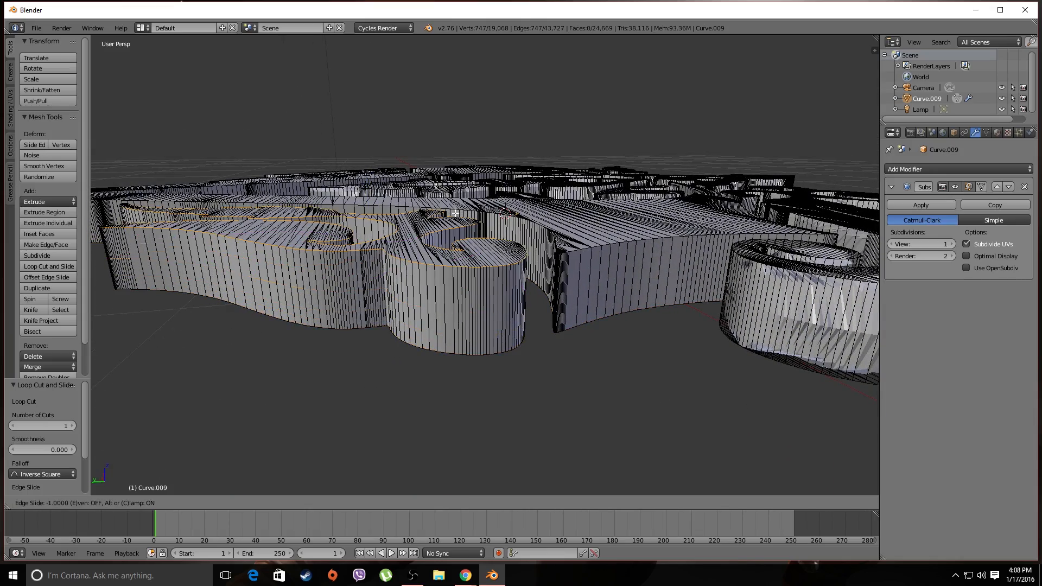
middle_click_drag(528, 223, 473, 275)
left_click(349, 281)
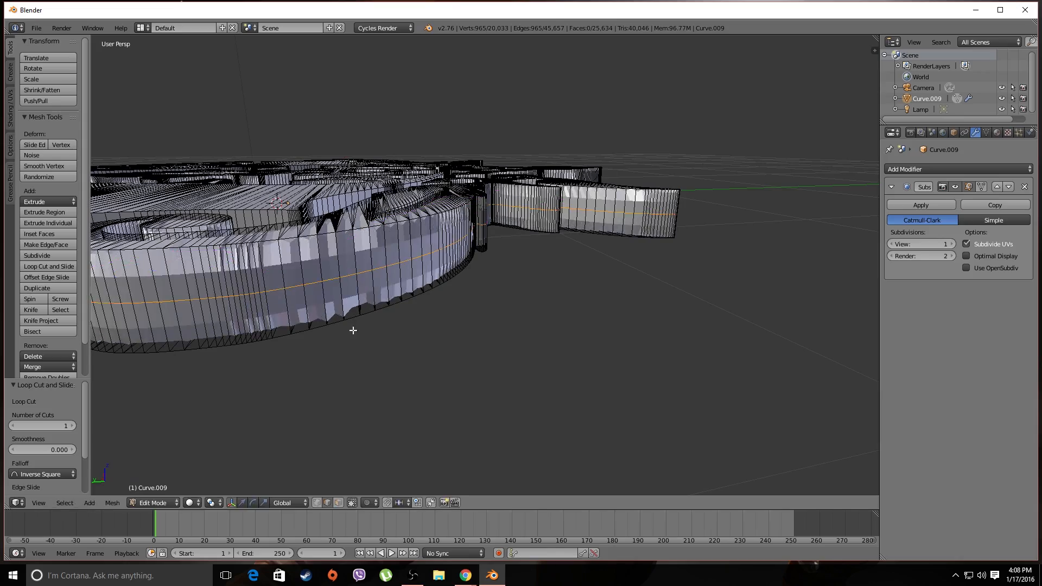
left_click(359, 342)
left_click(344, 266)
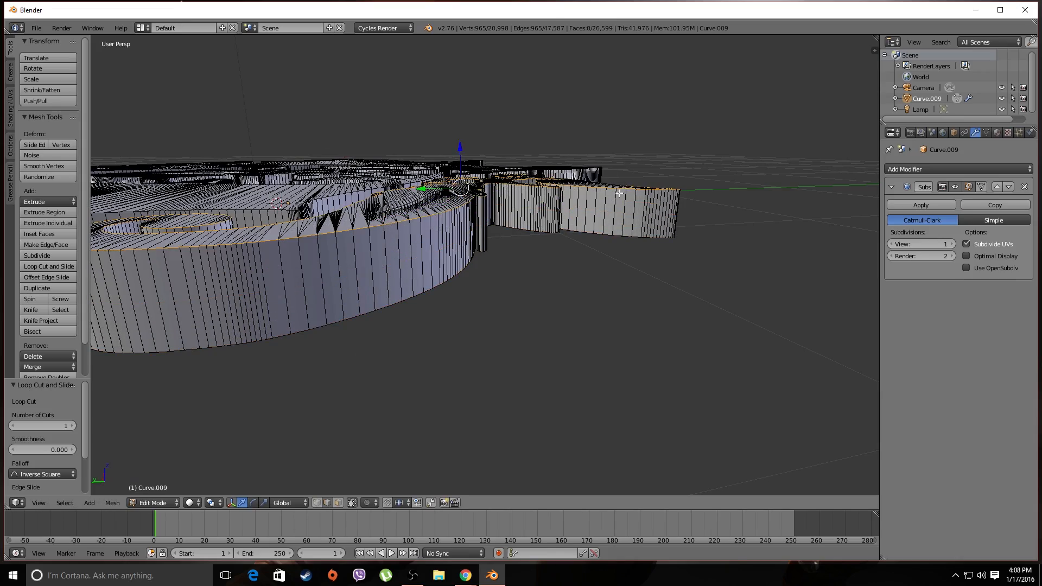
Add two loop cuts to the pointed leaf ornament at the insignia's lower tip, slid to its lower and upper rims.
middle_click_drag(618, 193, 385, 191)
scroll(491, 280, "up", 2)
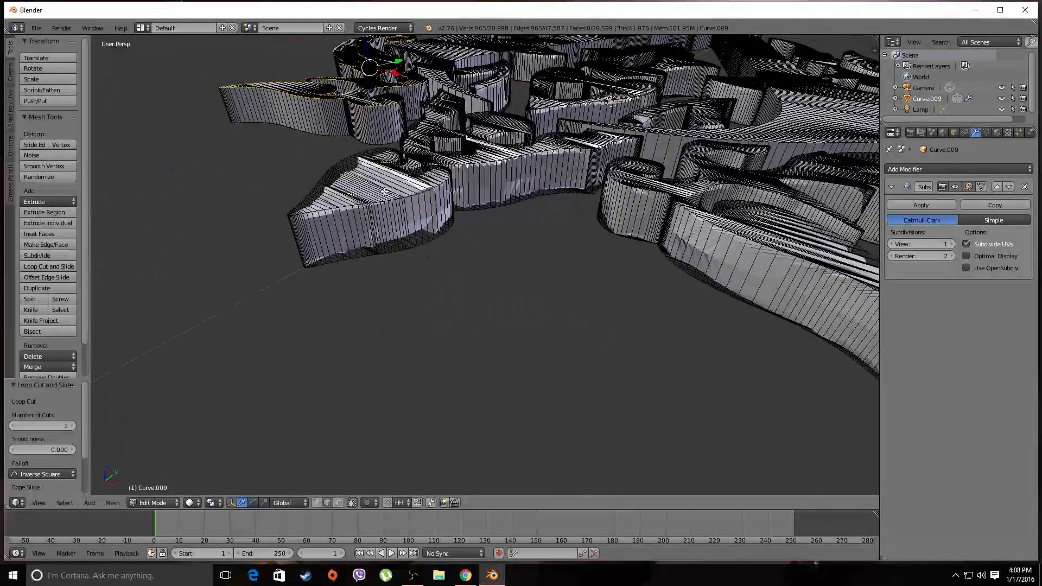
left_click(420, 224)
left_click(428, 272)
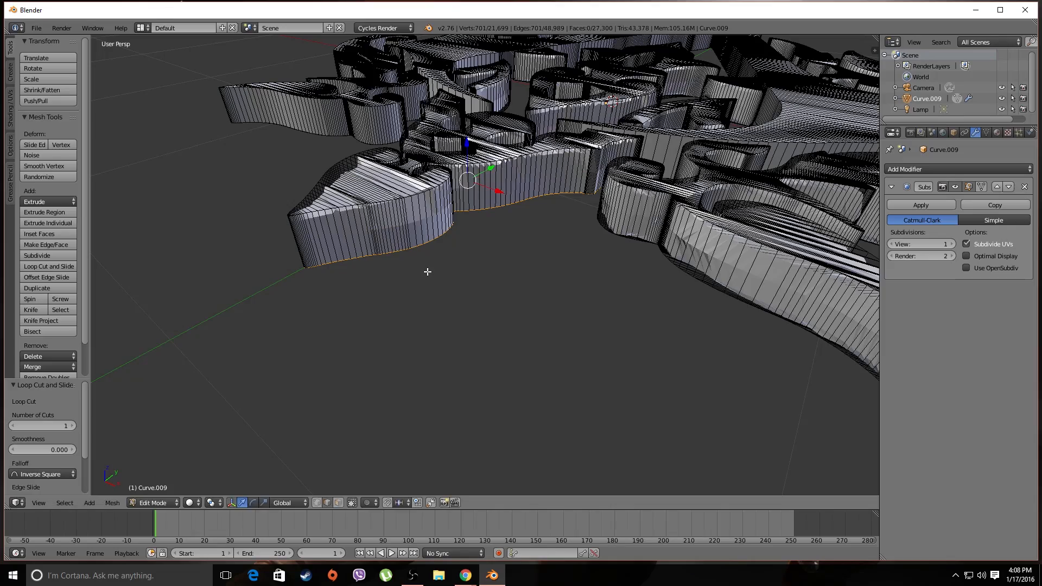
left_click(414, 222)
Add two loop cuts to the side walls of the curved tail-leaf piece, slid to its opposite rims.
middle_click_drag(704, 218, 563, 279)
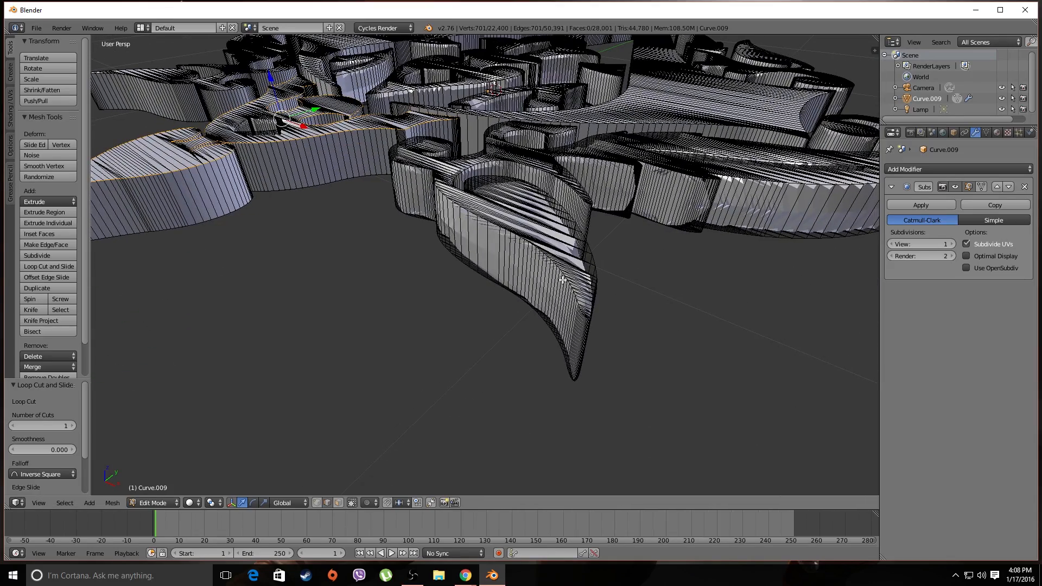
left_click(555, 323)
left_click(544, 292)
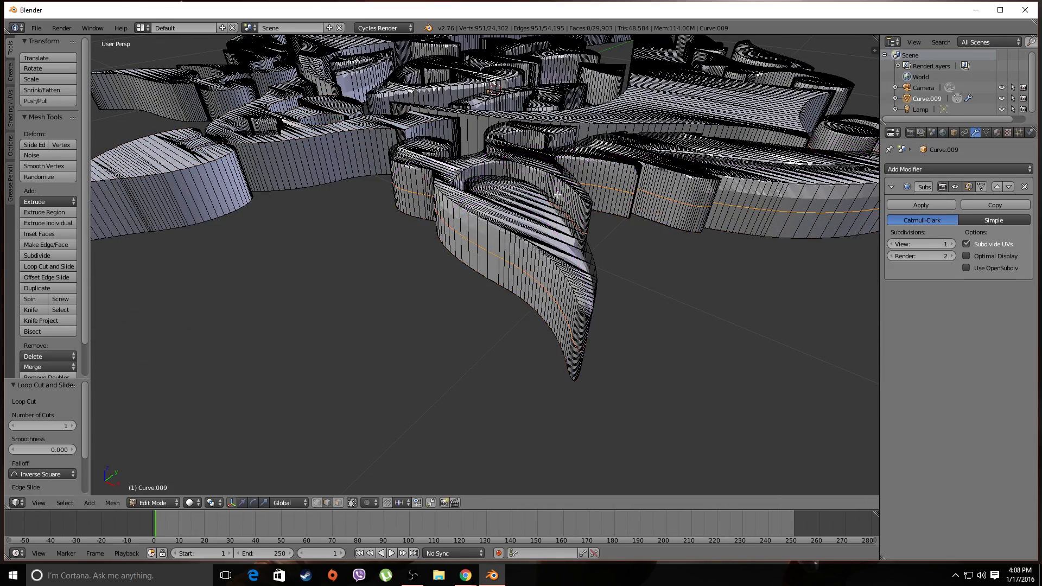
left_click(570, 139)
Add rim-hugging loop cuts to the small inner leaf pieces beside the blade and to the outer wall of the central ornament.
middle_click_drag(570, 139, 461, 218)
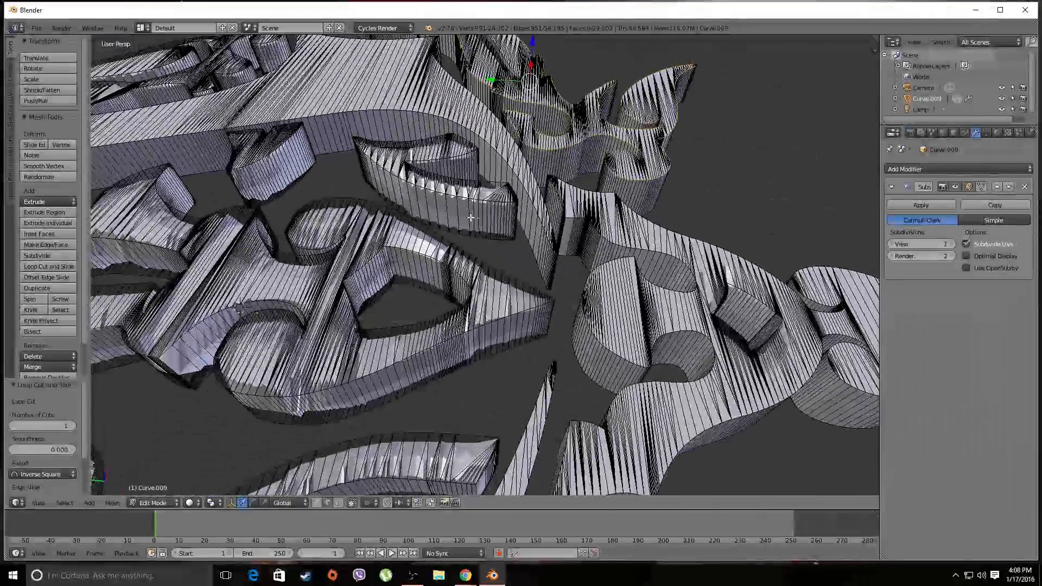
key("ctrl+r")
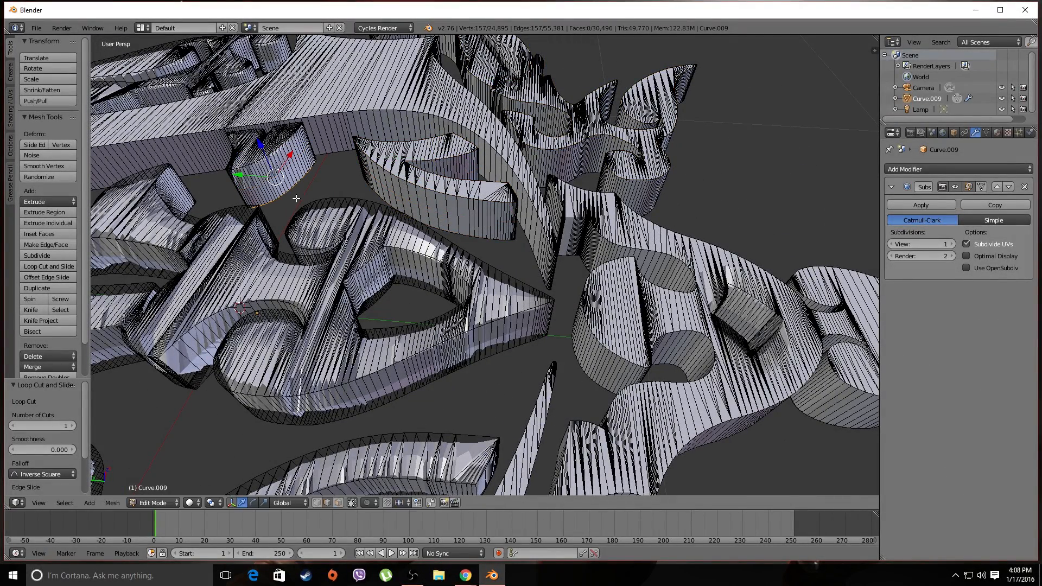
middle_click_drag(319, 249, 513, 200)
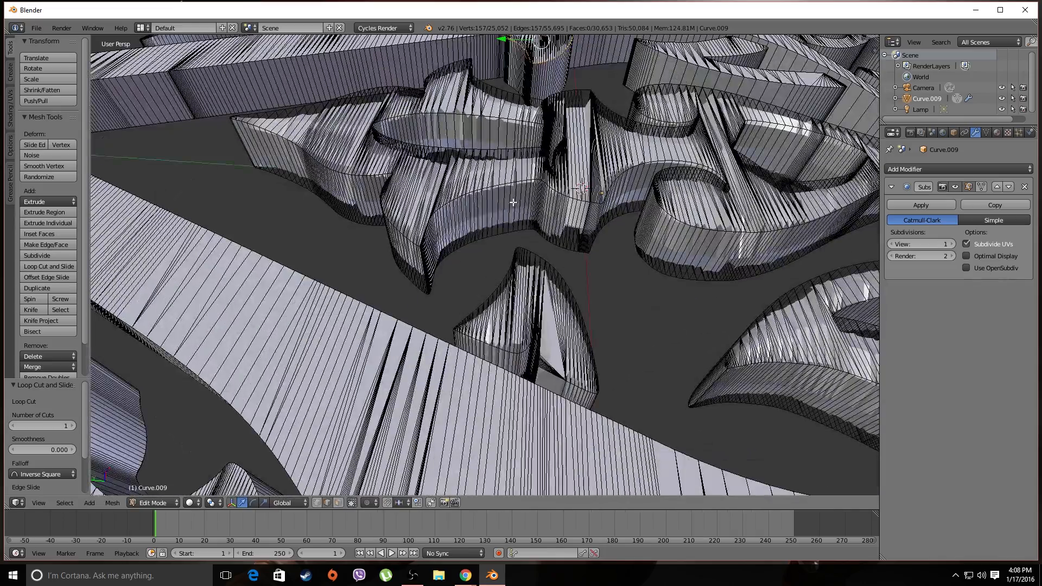
key("ctrl+r")
left_click(513, 201)
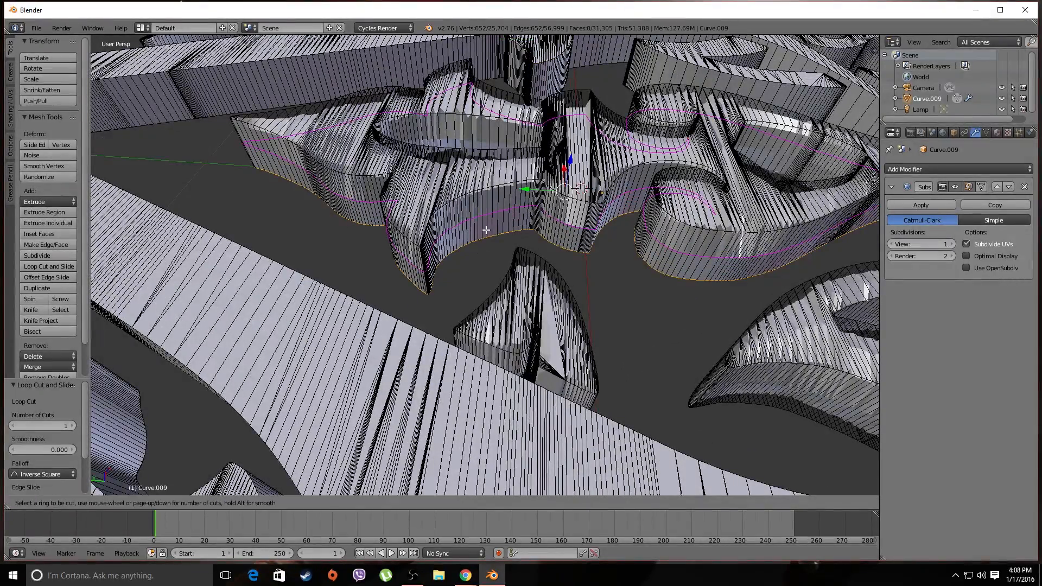
Add loop cuts at the upper and lower rims of the remaining small leaf pieces between the blade and the central ornament.
middle_click_drag(480, 166, 498, 146)
left_click(243, 193)
left_click(266, 210)
key("ctrl+r")
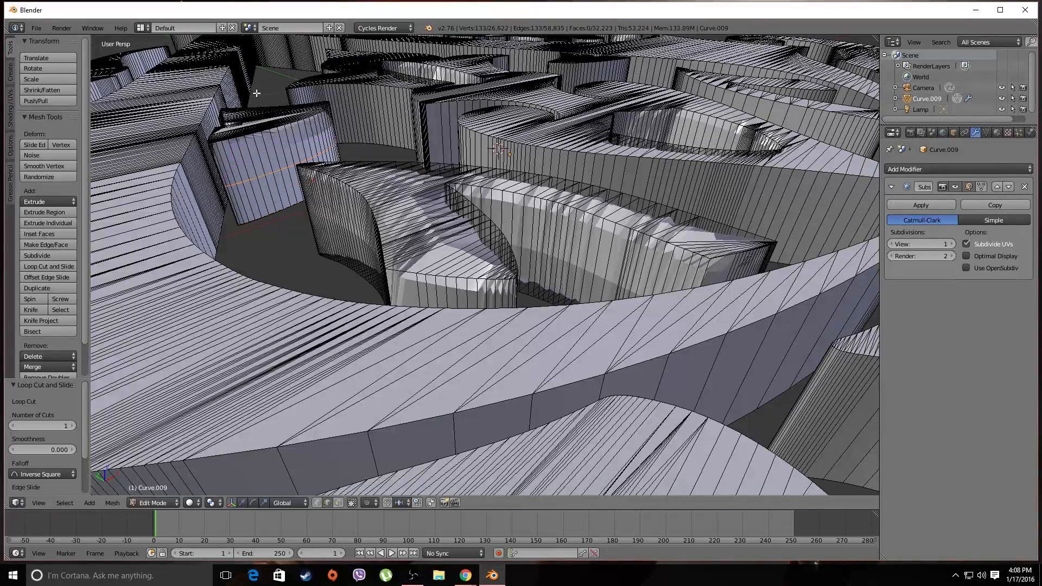
left_click(246, 45)
middle_click_drag(293, 108, 716, 272)
key("ctrl+r")
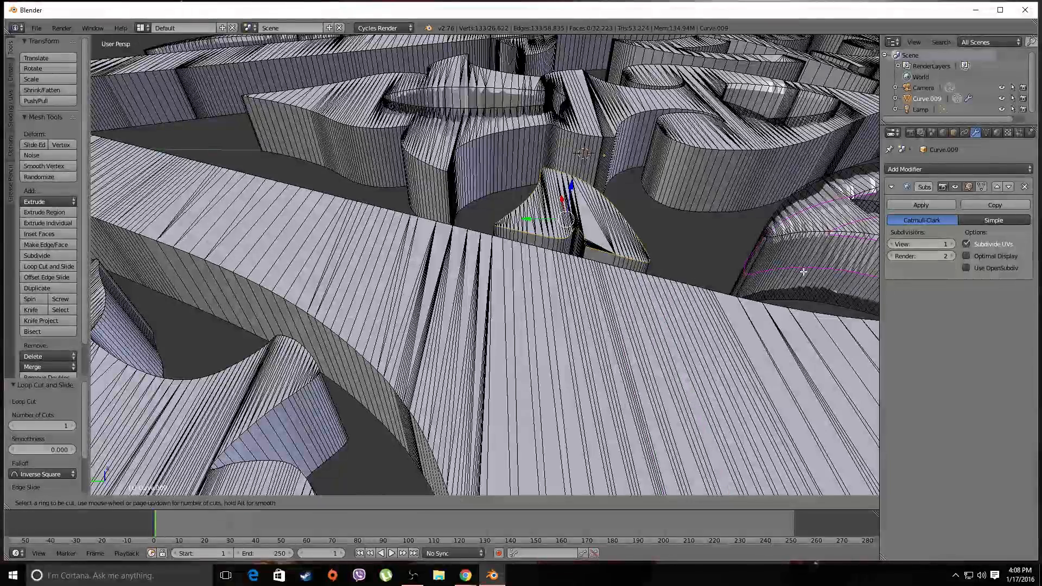
left_click(801, 271)
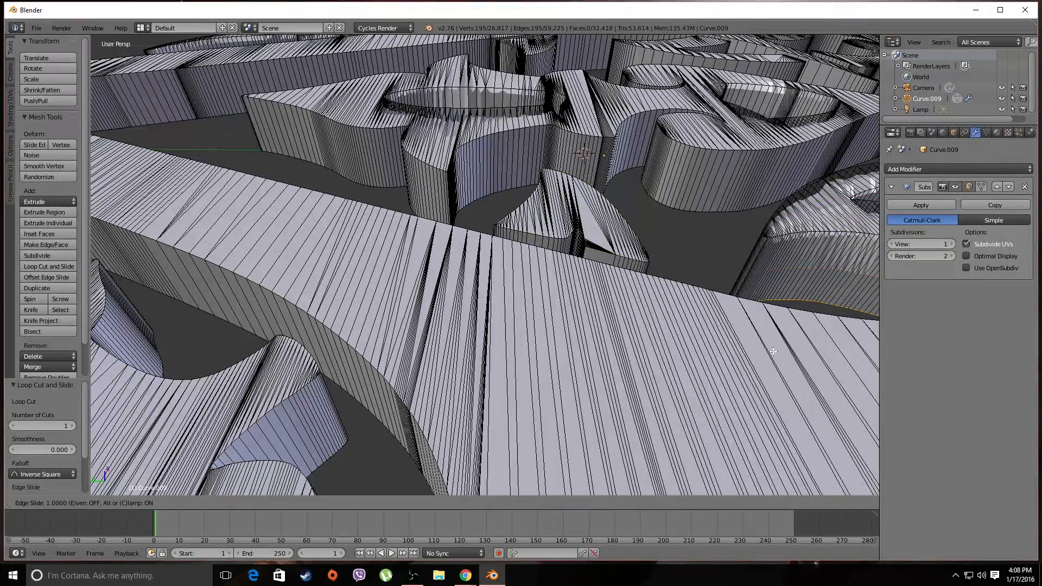
left_click(829, 157)
Add loop cuts along the upper and lower rims of the two cutouts inside the central ornament.
scroll(651, 221, "down", 6)
middle_click_drag(651, 221, 539, 283)
scroll(435, 246, "down", 6)
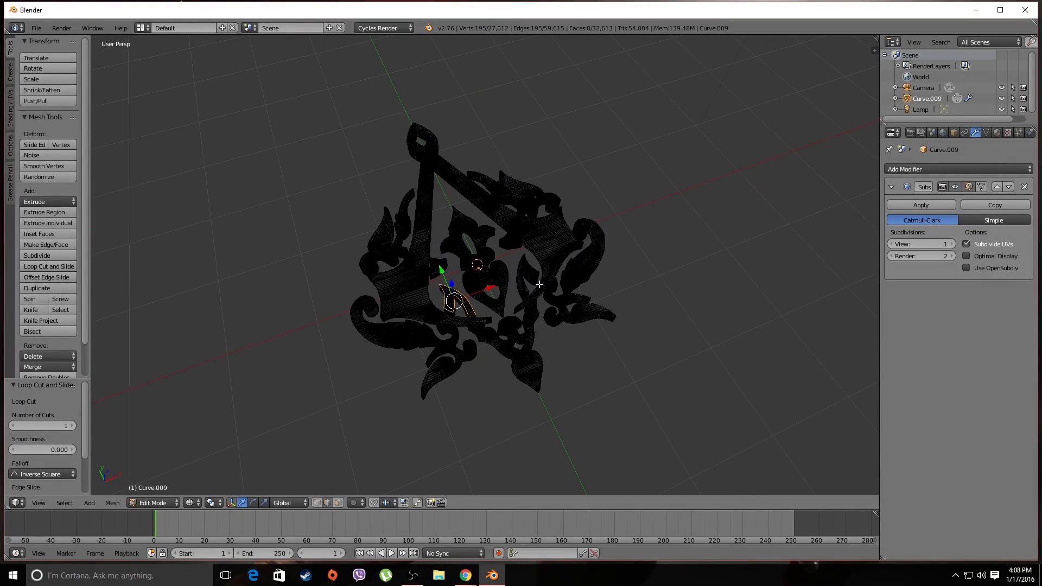
key("Tab")
mouse_move(383, 268)
middle_mouse_down()
mouse_move(442, 210)
mouse_move(370, 281)
mouse_move(428, 181)
middle_mouse_up()
scroll(429, 181, "up", 5)
scroll(428, 181, "up", 3)
key("Tab")
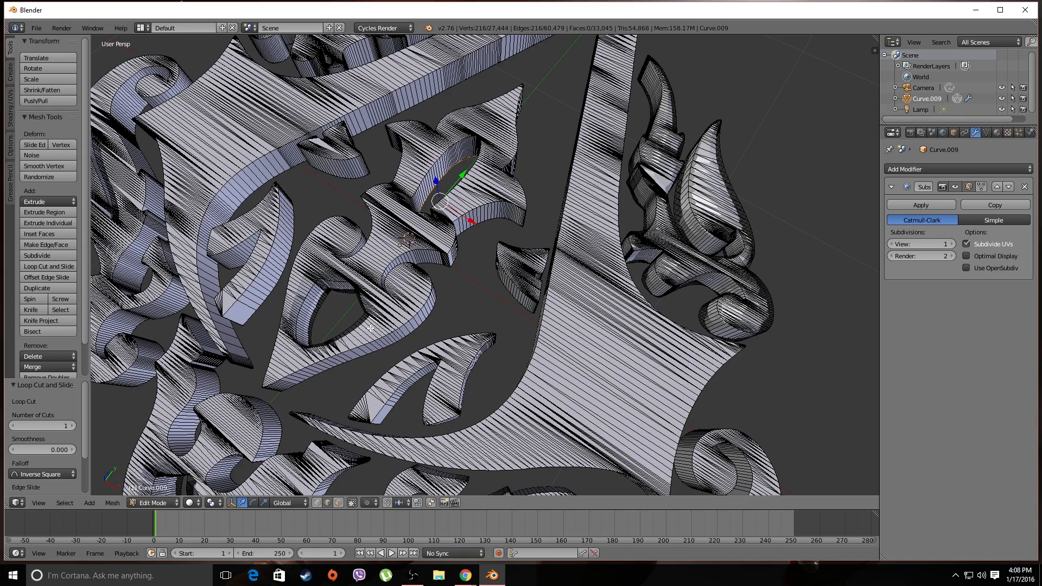
key("Tab")
key("Tab")
key("ctrl+r")
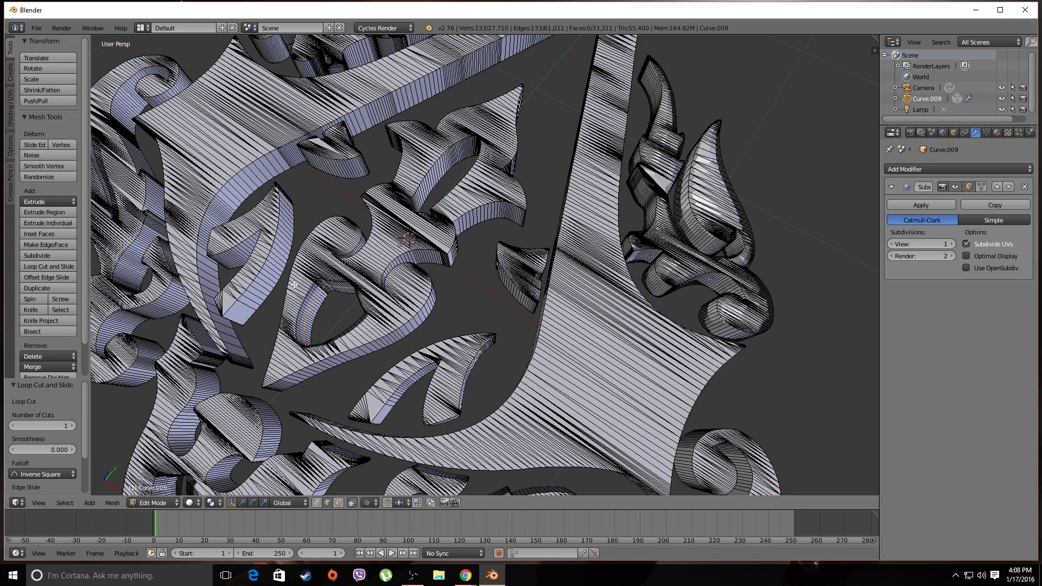
left_click(269, 255)
Add two loop cuts inside the narrow vein groove of the scrolled feather leaf, slid to its opposite rims.
scroll(447, 283, "down", 5)
key("Tab")
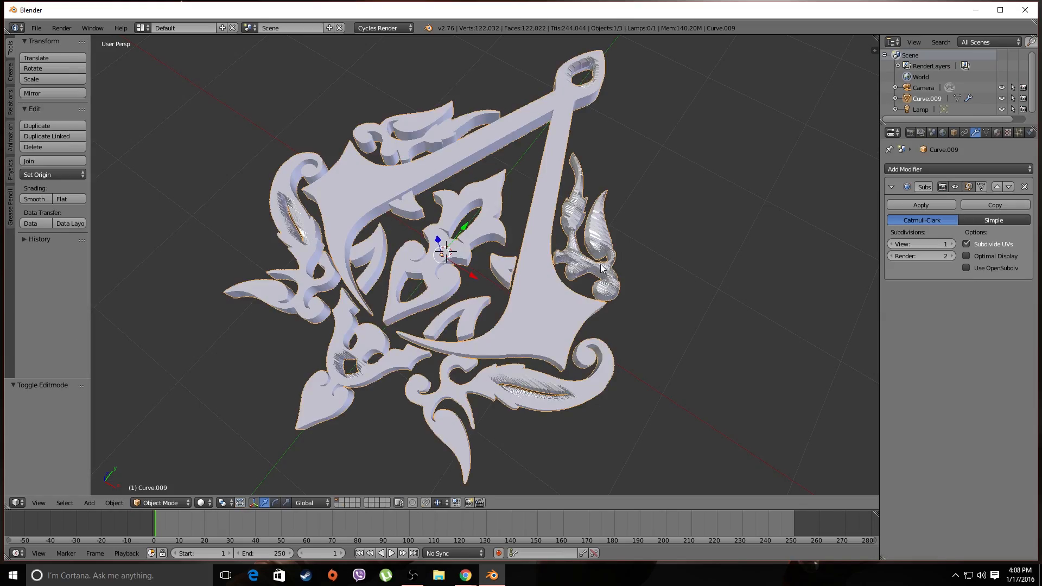
middle_click_drag(600, 265, 531, 243, "shift")
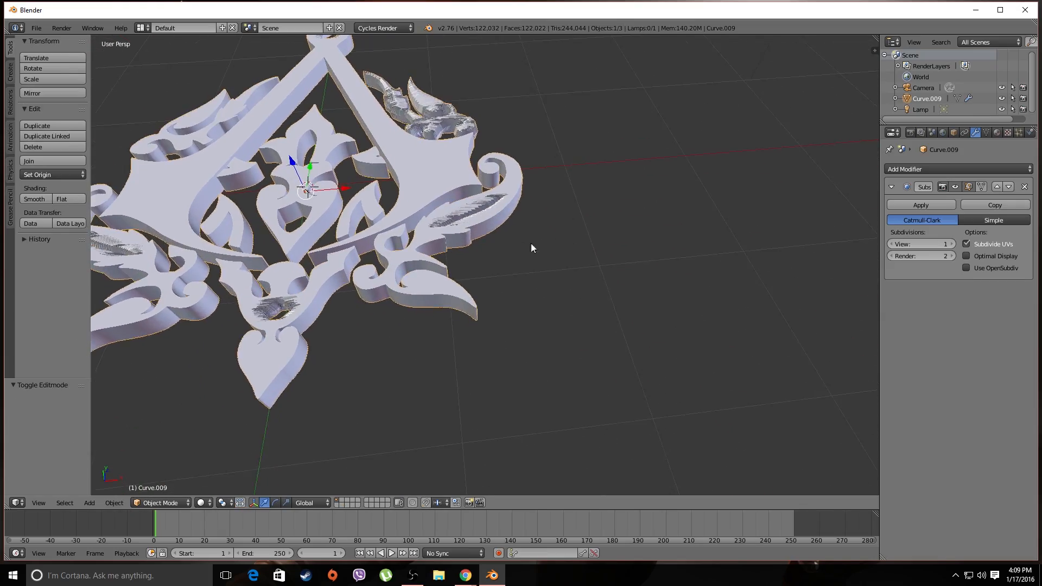
scroll(531, 243, "up", 7)
key("Tab")
middle_click_drag(449, 181, 532, 242, "shift")
middle_click_drag(533, 242, 534, 267)
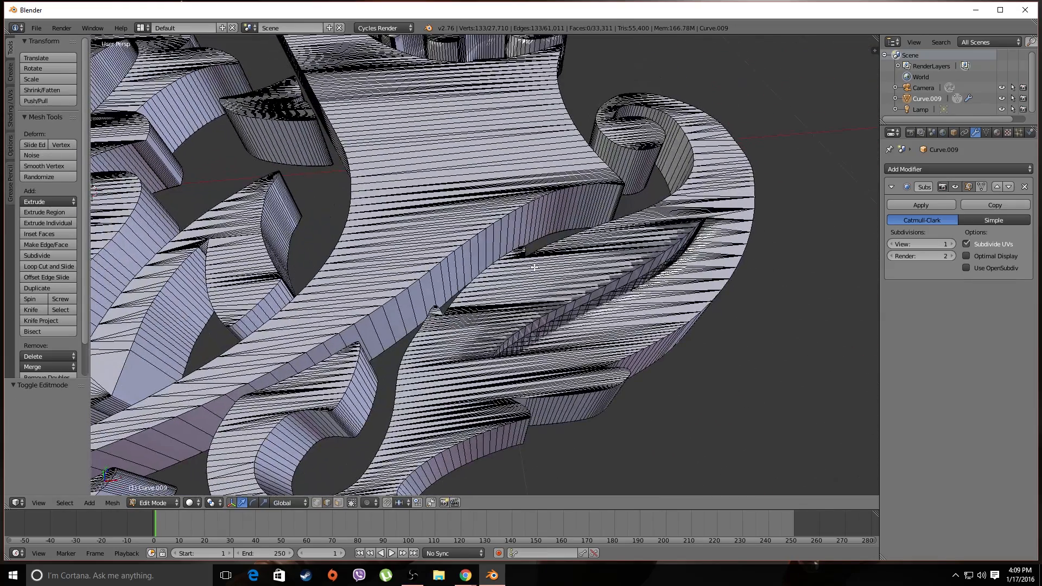
left_click(551, 316)
right_click(559, 327)
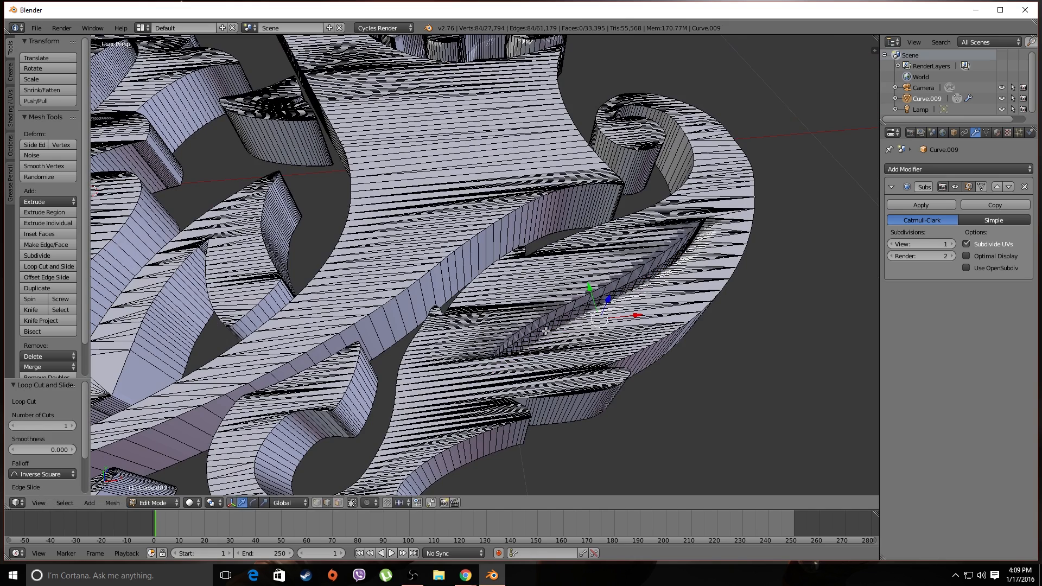
left_click(563, 308)
Inspect the floral ornament on the blade's outer side from above and below, comparing its wireframe with the smoothed shape.
key("Tab")
scroll(597, 385, "down", 7)
middle_click_drag(597, 384, 545, 217)
scroll(549, 261, "up", 2)
key("Tab")
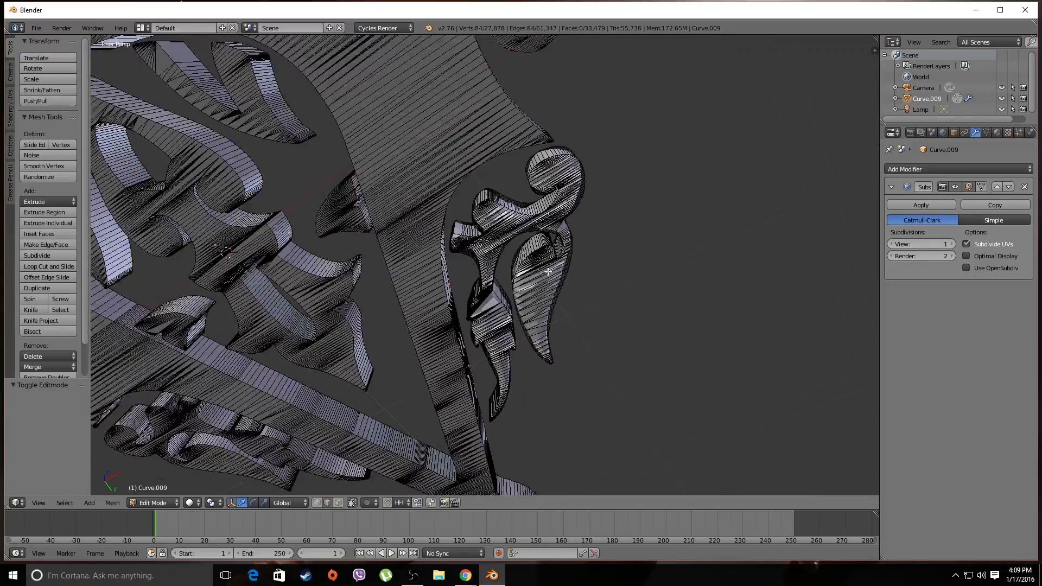
middle_click_drag(549, 272, 524, 329)
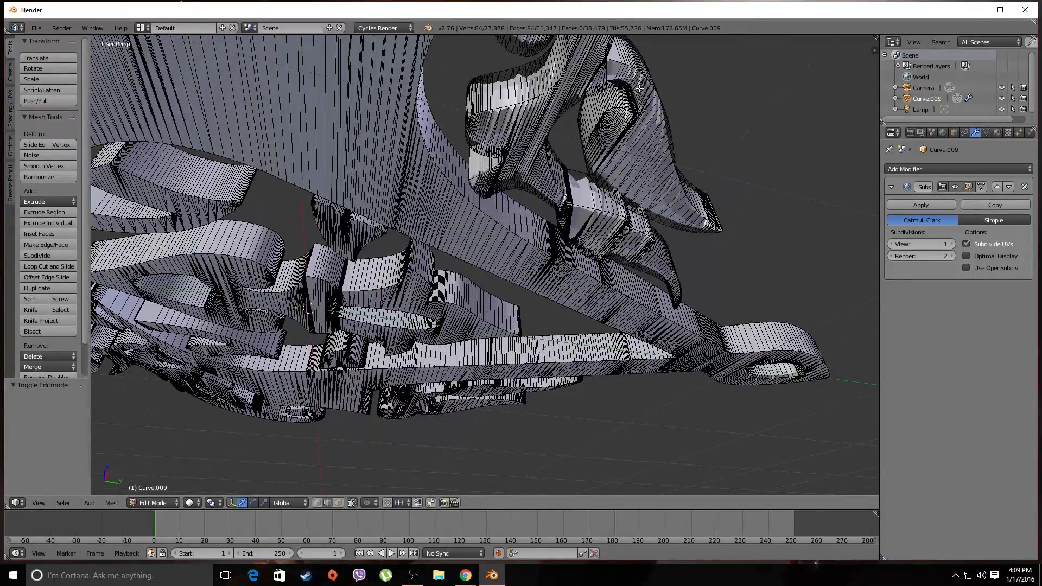
middle_click_drag(640, 88, 585, 169)
key("Tab")
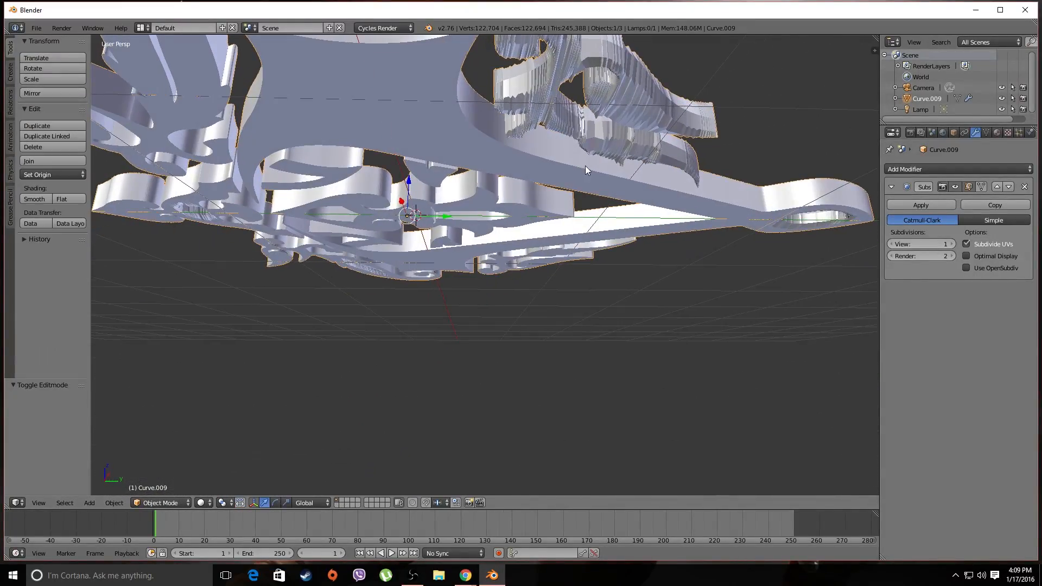
scroll(585, 166, "down", 6)
middle_click_drag(415, 150, 414, 217)
scroll(413, 218, "up", 6)
key("Tab")
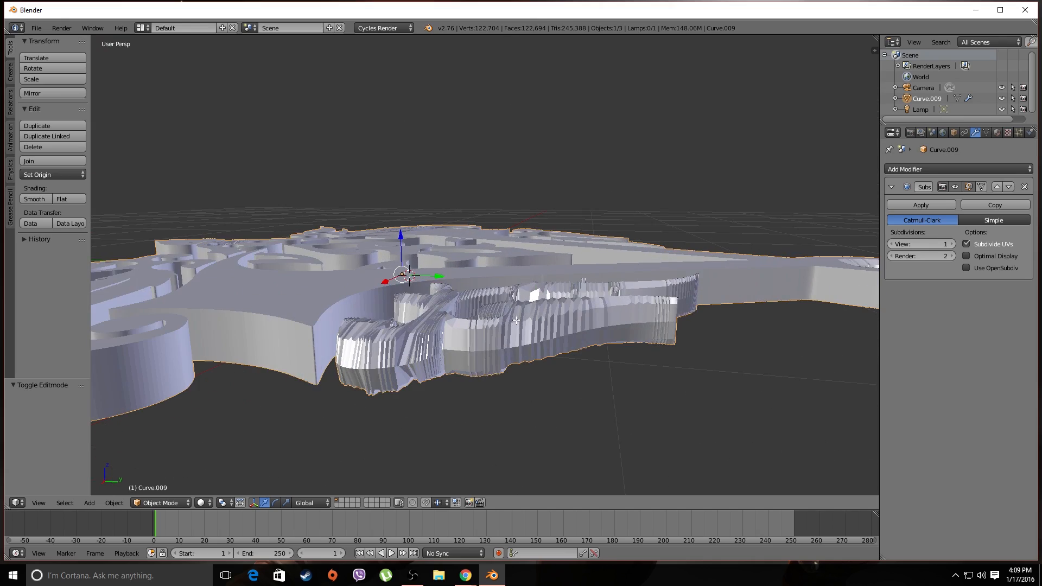
Add two loop cuts around the floral ornament on the blade's outer side, slid fully to its lower and upper rims.
key("Tab")
key("Tab")
key("Tab")
key("ctrl+r")
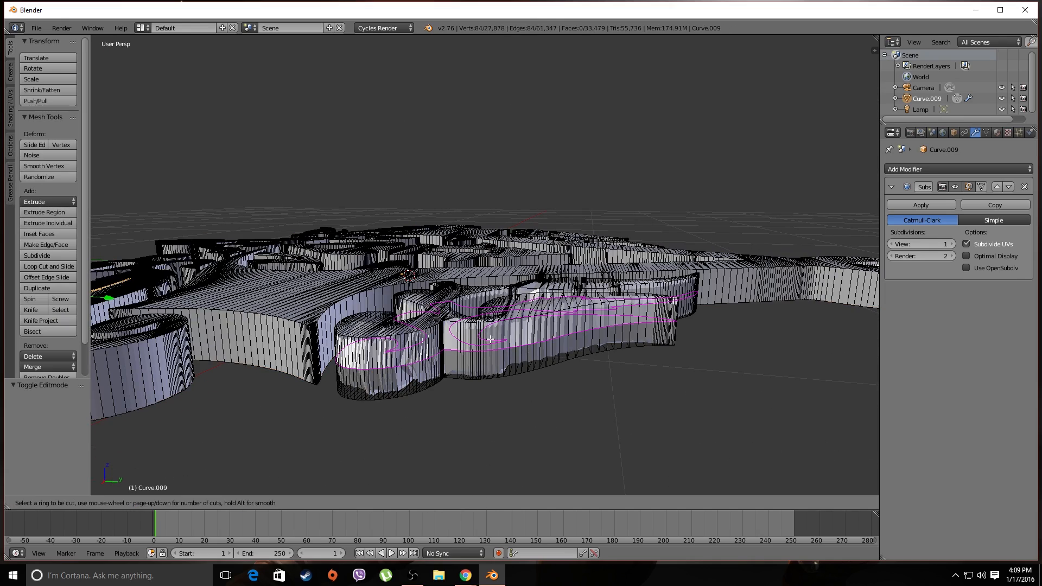
left_click(484, 402)
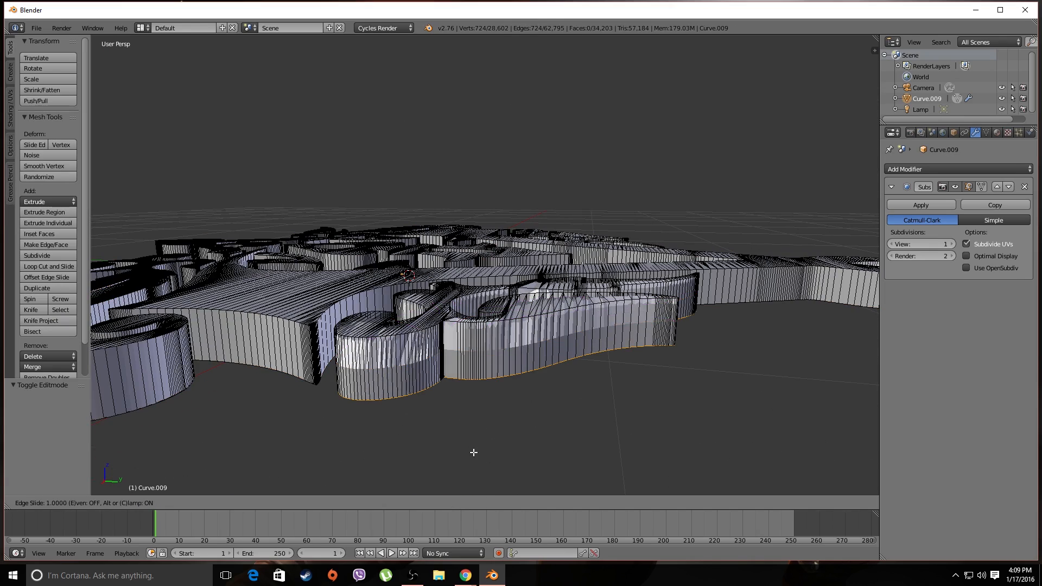
left_click(481, 268)
Add two loop cuts inside the narrow vein groove of the other scrolled feather leaf, slid to its opposite rims.
mouse_move(490, 172)
middle_mouse_down()
mouse_move(378, 304)
mouse_move(374, 248)
mouse_move(404, 163)
middle_mouse_up()
key("Tab")
scroll(383, 311, "down", 1)
scroll(443, 203, "up", 7)
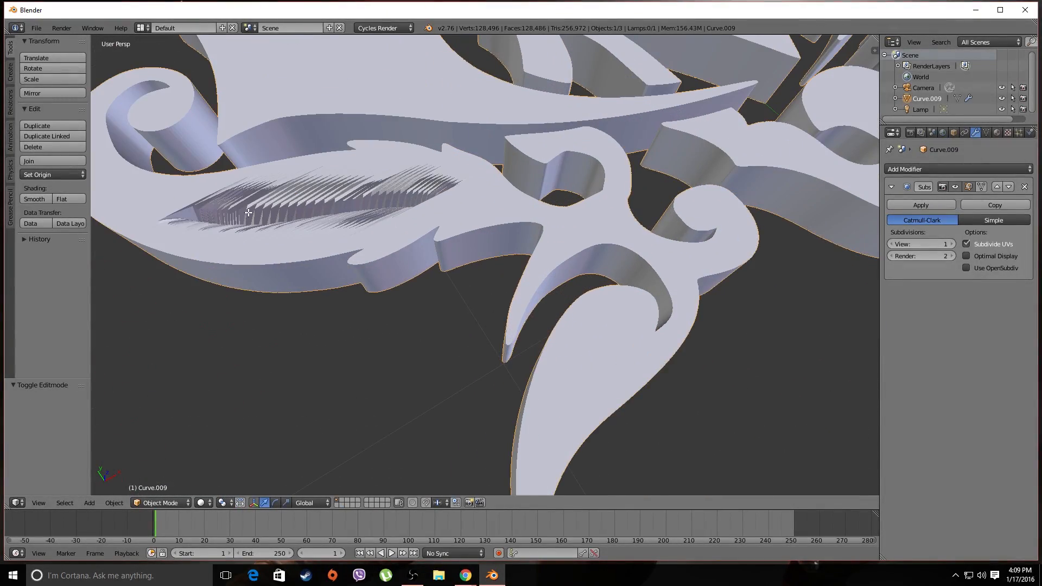
key("Tab")
key("g")
key("g")
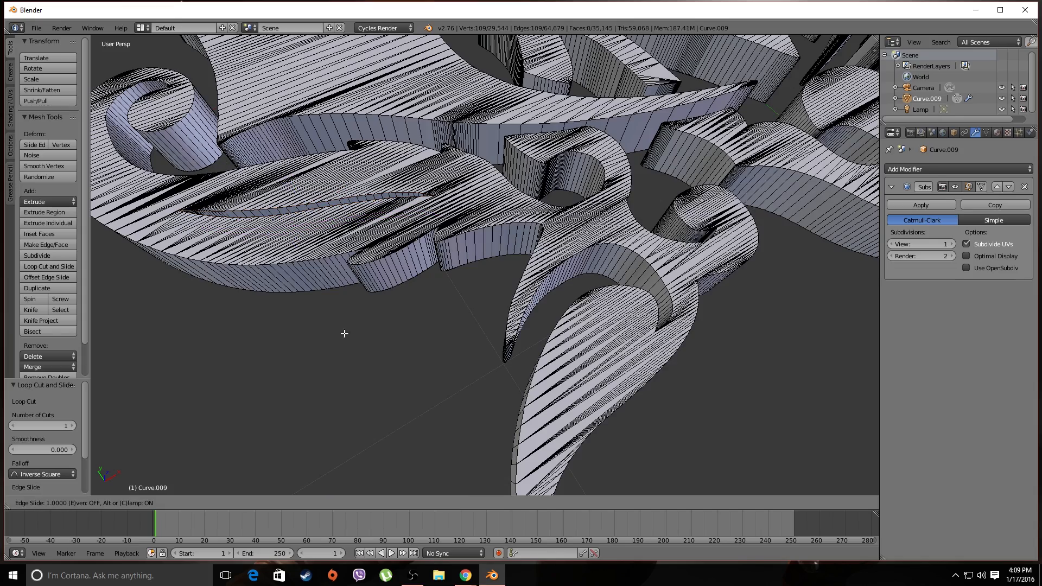
left_click(357, 363)
Add two loop cuts inside the small cutout of the lowest central ornament, slid to its opposite rims.
middle_click_drag(640, 163, 356, 325, "shift")
key("ctrl+r")
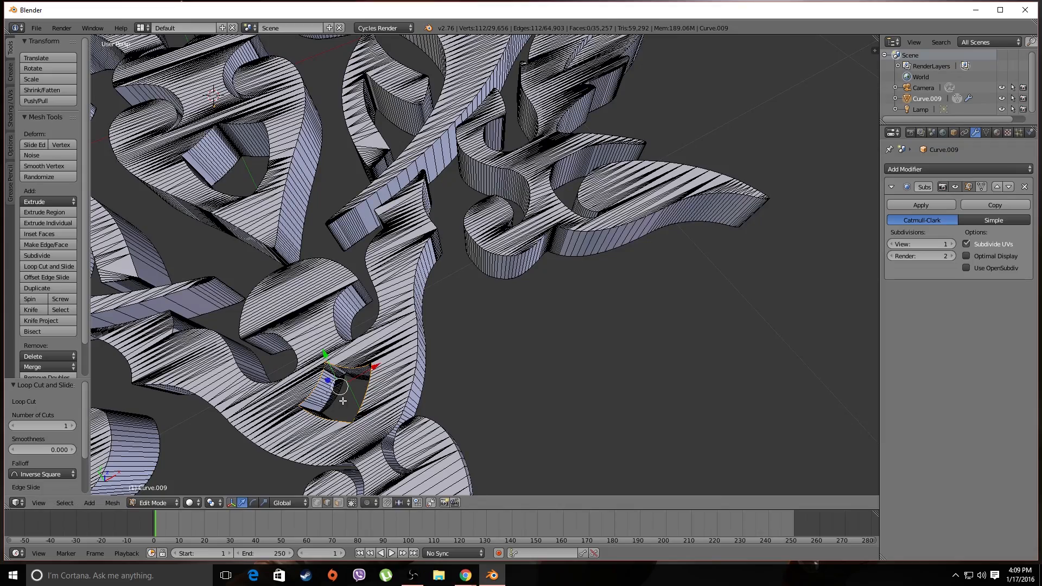
left_click(442, 467)
scroll(428, 244, "down", 8)
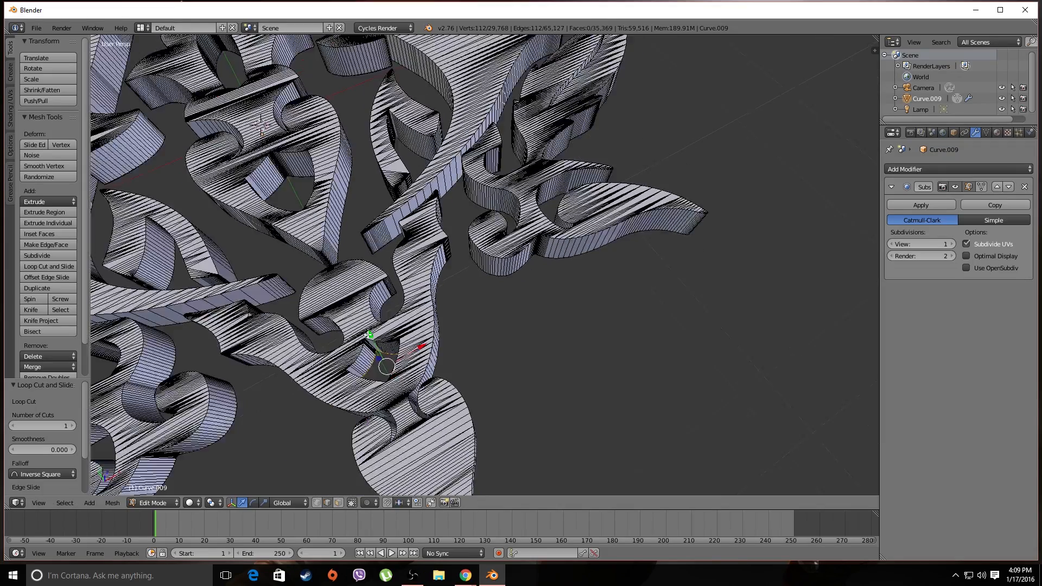
Inspect the smoothed insignia from several angles for edges that lack supporting loops.
key("Tab")
middle_click_drag(425, 222, 374, 187)
middle_click_drag(375, 188, 543, 271, "shift")
scroll(575, 209, "down", 7)
scroll(497, 240, "up", 10)
middle_click_drag(388, 248, 445, 252)
scroll(403, 214, "down", 8)
scroll(444, 253, "up", 5)
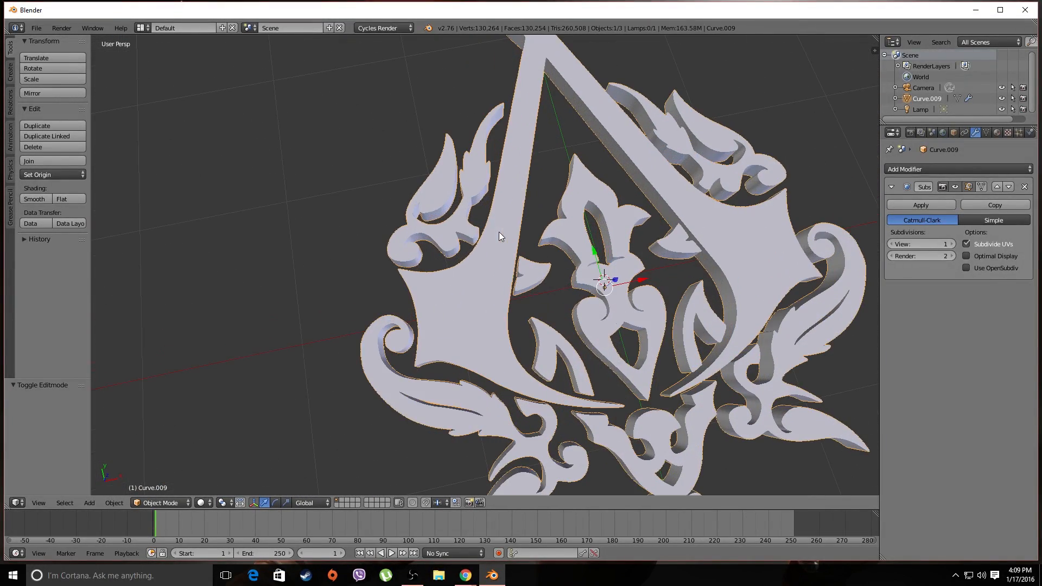
Add two loop cuts inside the pointed eye opening at the insignia's tip, slid to its opposite rims.
middle_click_drag(616, 125, 568, 212)
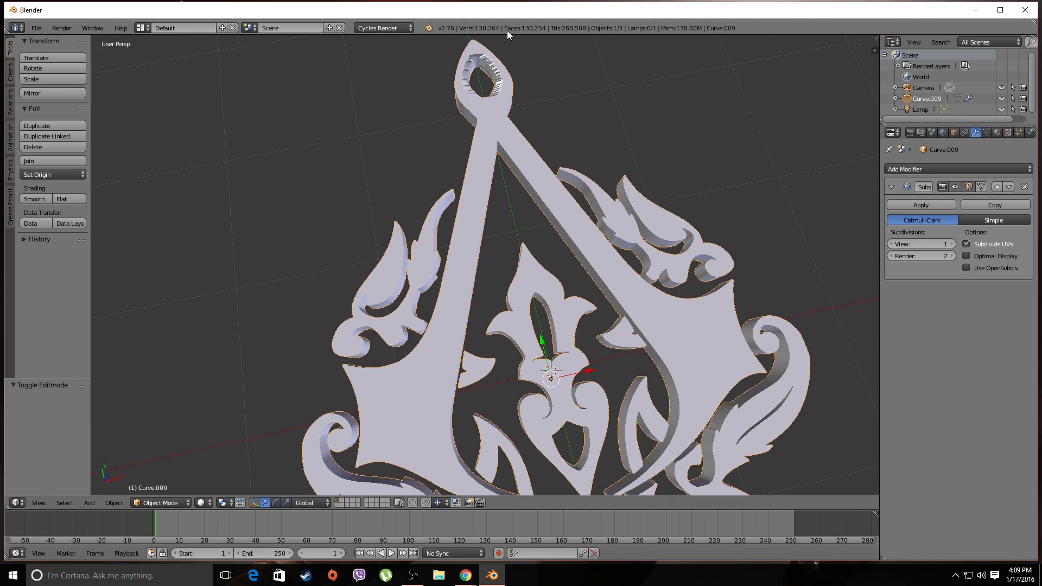
middle_click_drag(466, 156, 460, 285, "shift")
scroll(461, 217, "up", 6)
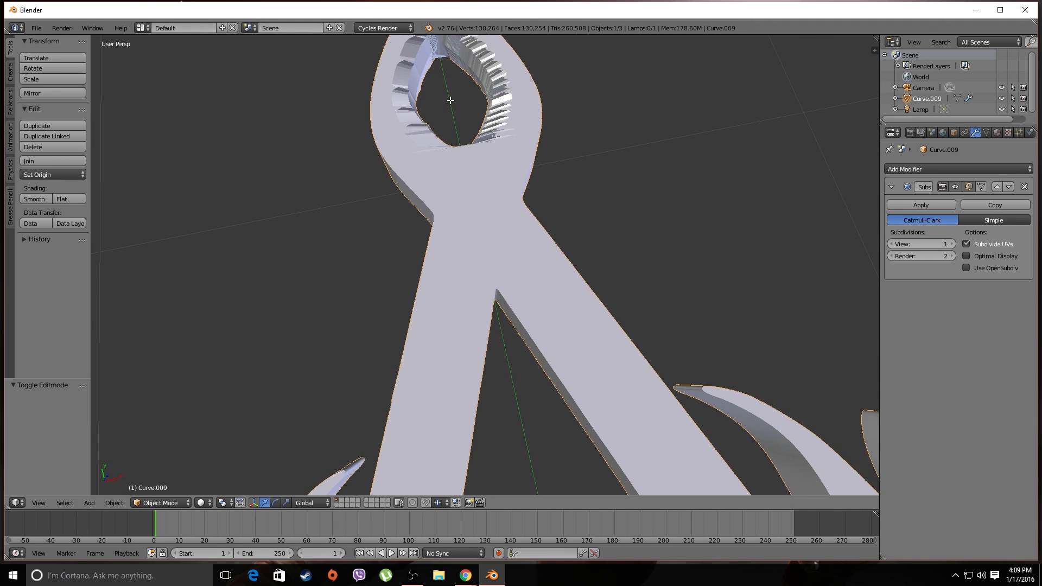
key("Tab")
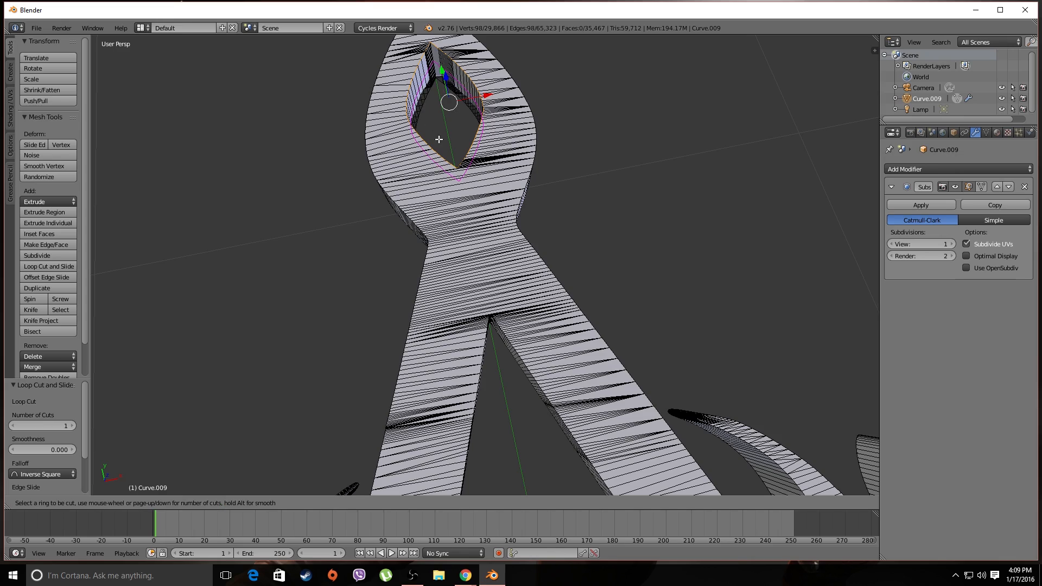
left_click(481, 243)
scroll(482, 243, "down", 5)
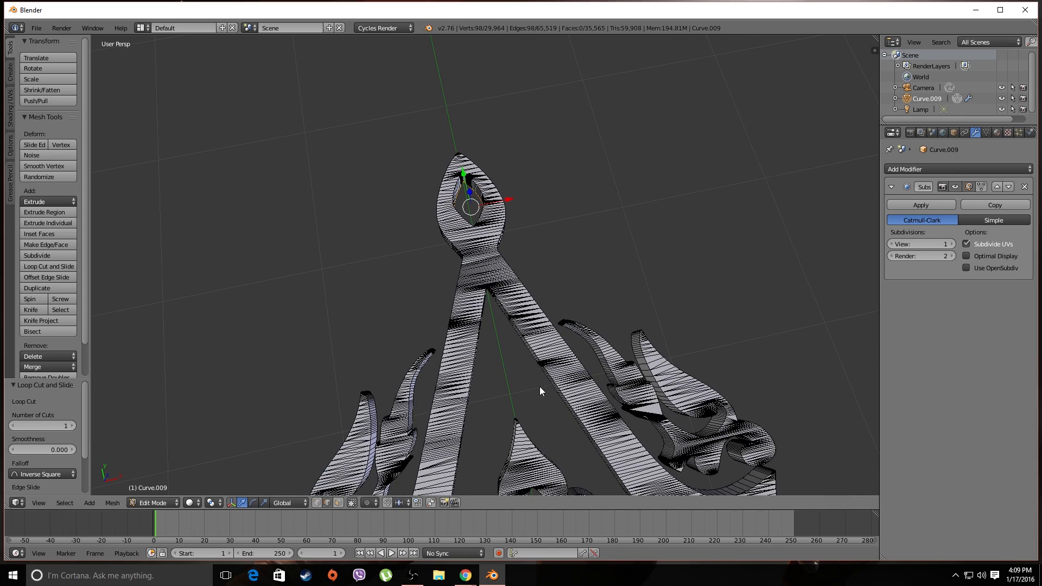
Examine the whole smoothed insignia from above, edge-on and in close-up to check all rims.
key("Tab")
middle_click_drag(484, 326, 437, 198, "shift")
scroll(438, 203, "down", 5)
middle_click_drag(488, 347, 459, 324)
middle_click_drag(445, 80, 463, 182, "shift")
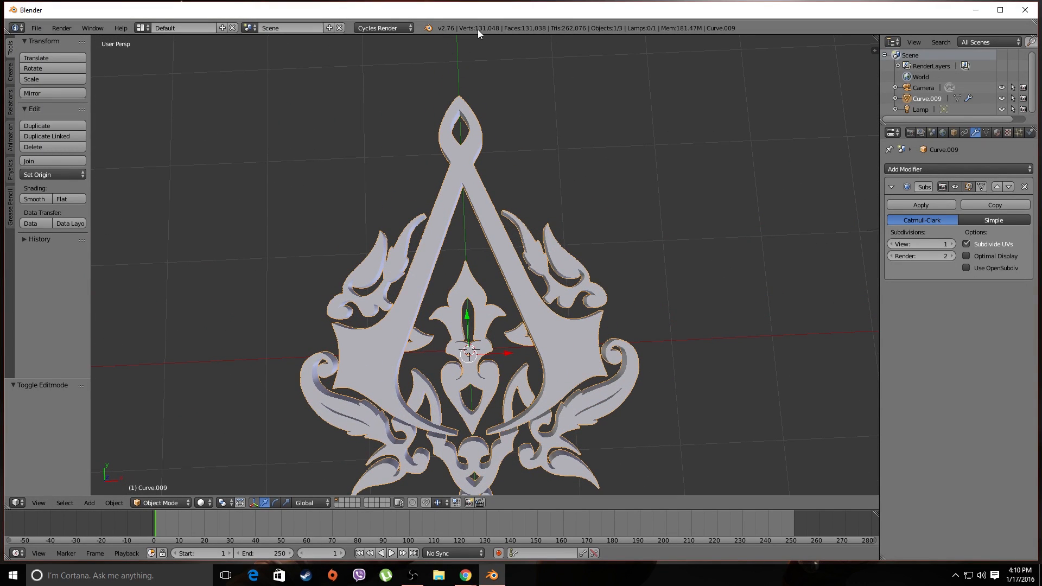
scroll(476, 121, "down", 6)
middle_click_drag(411, 233, 496, 123)
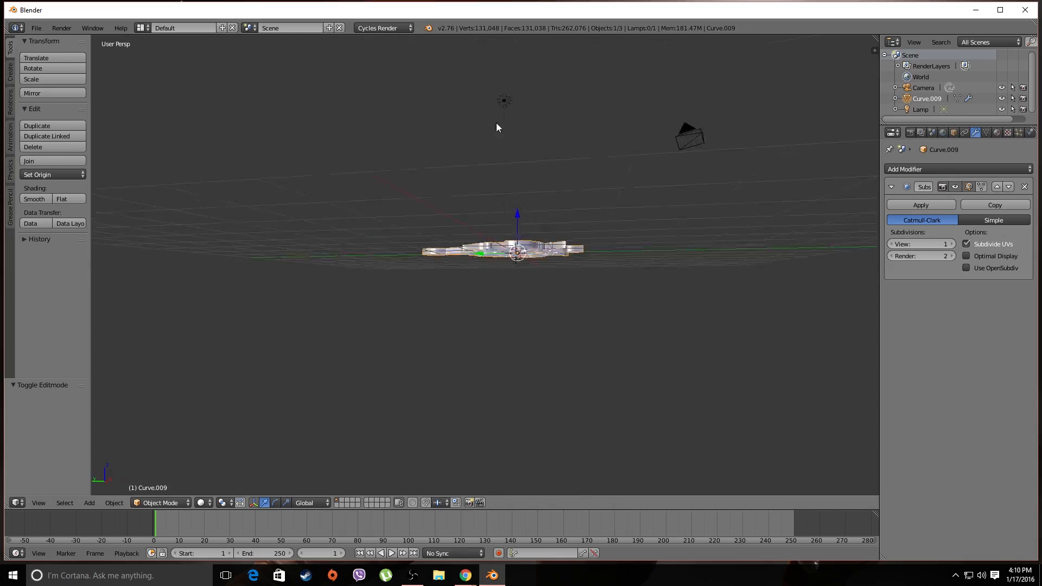
middle_click_drag(590, 202, 464, 220)
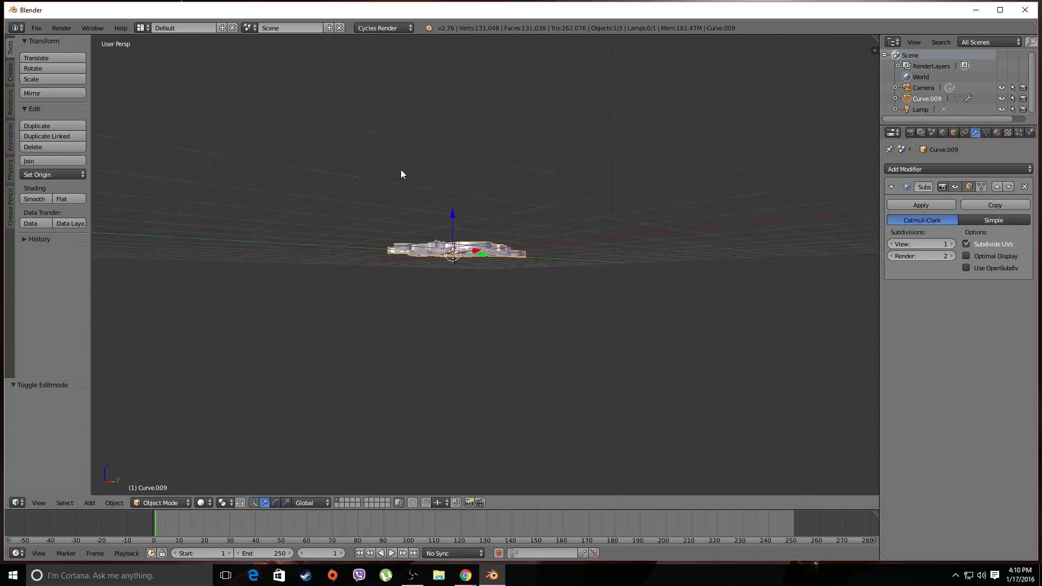
middle_click_drag(400, 170, 444, 202)
scroll(506, 243, "up", 4)
middle_click_drag(390, 208, 525, 259)
scroll(526, 261, "up", 5)
scroll(526, 261, "down", 6)
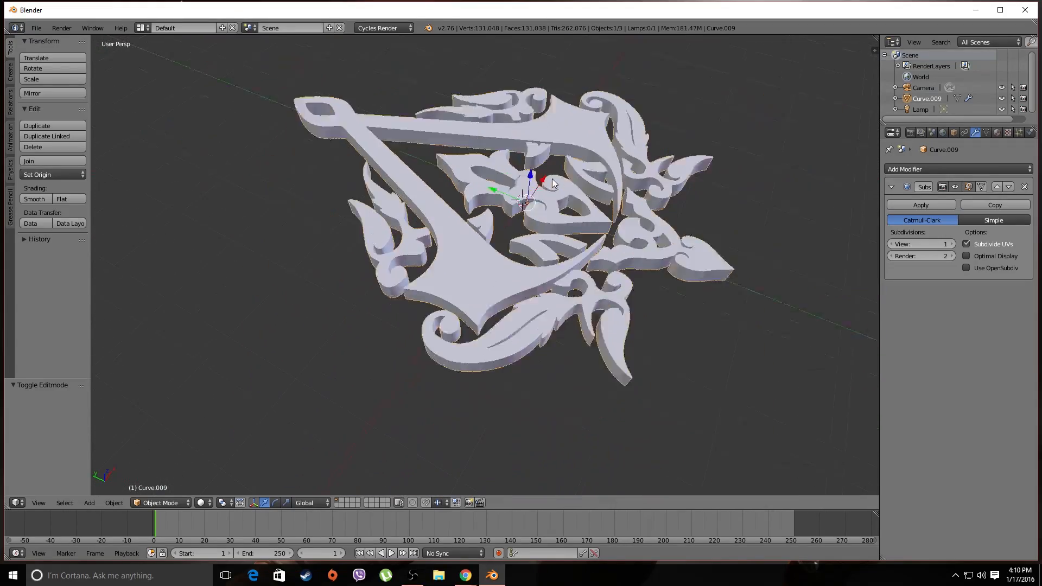
Try smooth shading on the insignia with the Subdivision modifier's view level set to 2.
middle_click_drag(546, 180, 451, 191)
scroll(452, 191, "down", 3)
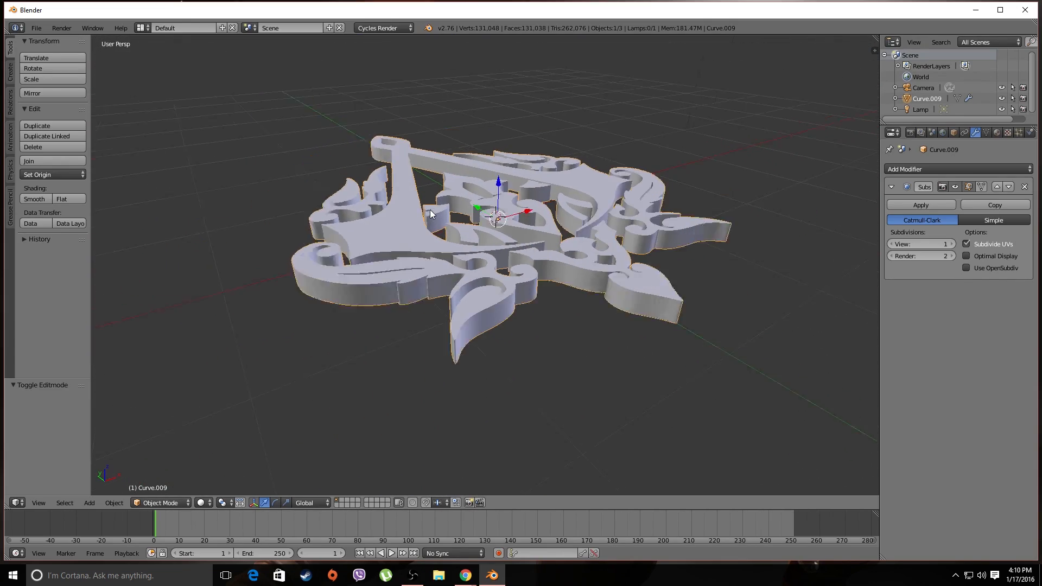
scroll(396, 227, "up", 6)
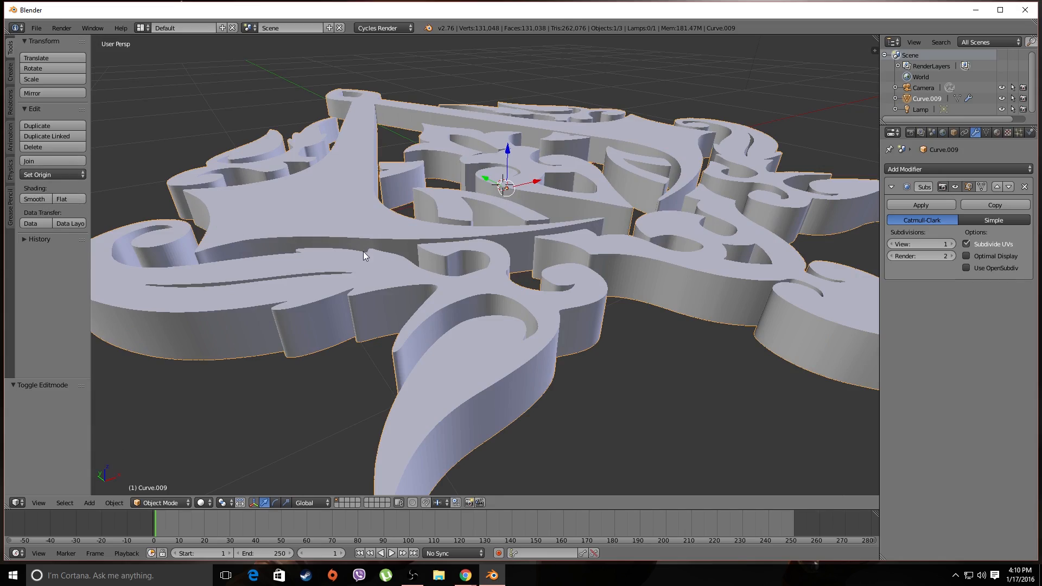
middle_click_drag(363, 251, 372, 242)
left_click(34, 199)
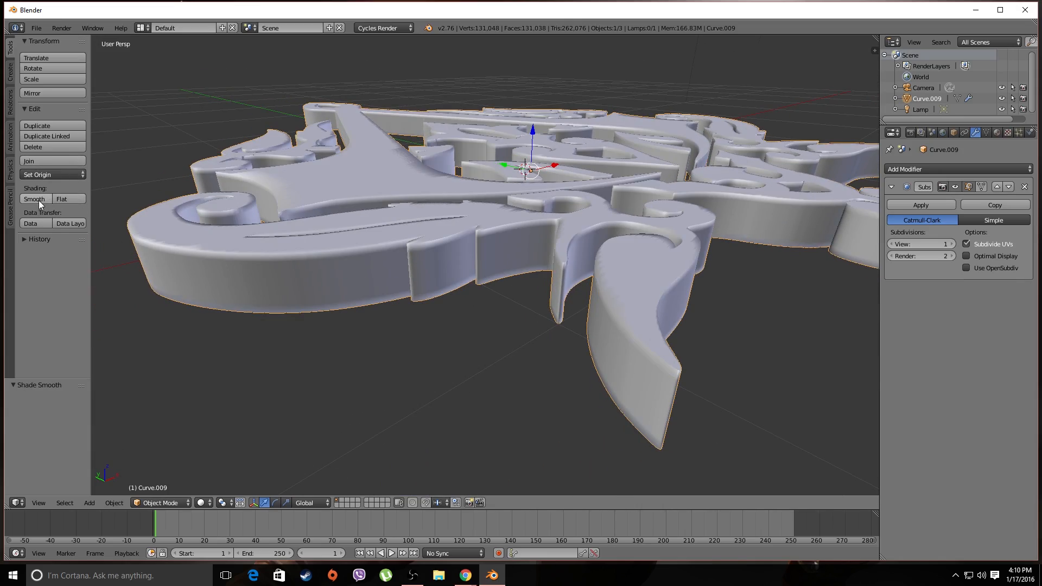
mouse_move(434, 226)
middle_mouse_down()
mouse_move(402, 255)
mouse_move(412, 282)
mouse_move(403, 280)
mouse_move(414, 239)
mouse_move(450, 261)
middle_mouse_up()
scroll(437, 242, "down", 3)
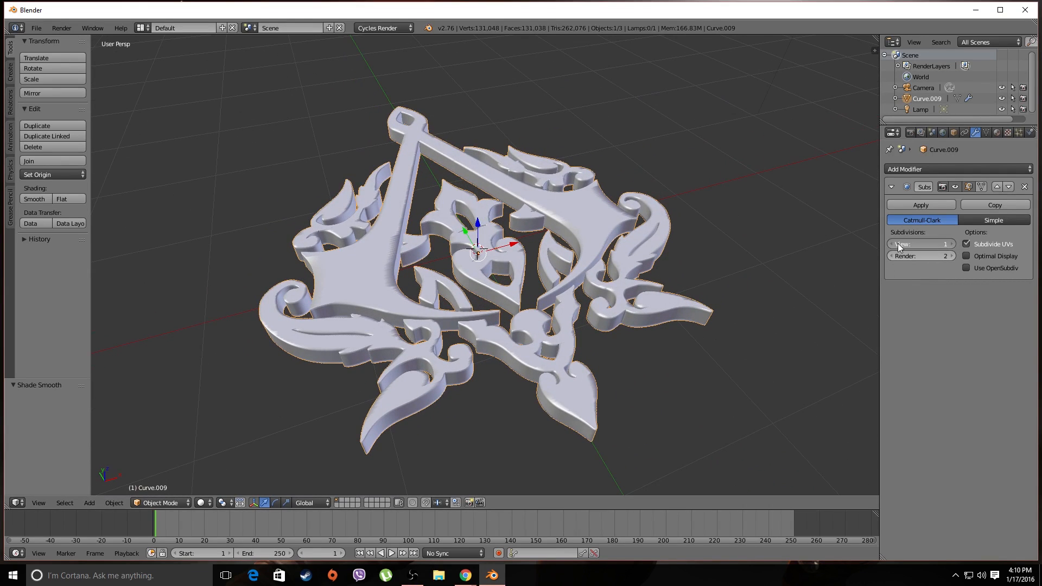
left_click_drag(898, 243, 906, 243)
mouse_move(389, 237)
middle_mouse_down()
mouse_move(312, 214)
mouse_move(434, 266)
mouse_move(390, 248)
middle_mouse_up()
scroll(434, 266, "up", 3)
scroll(403, 245, "up", 5)
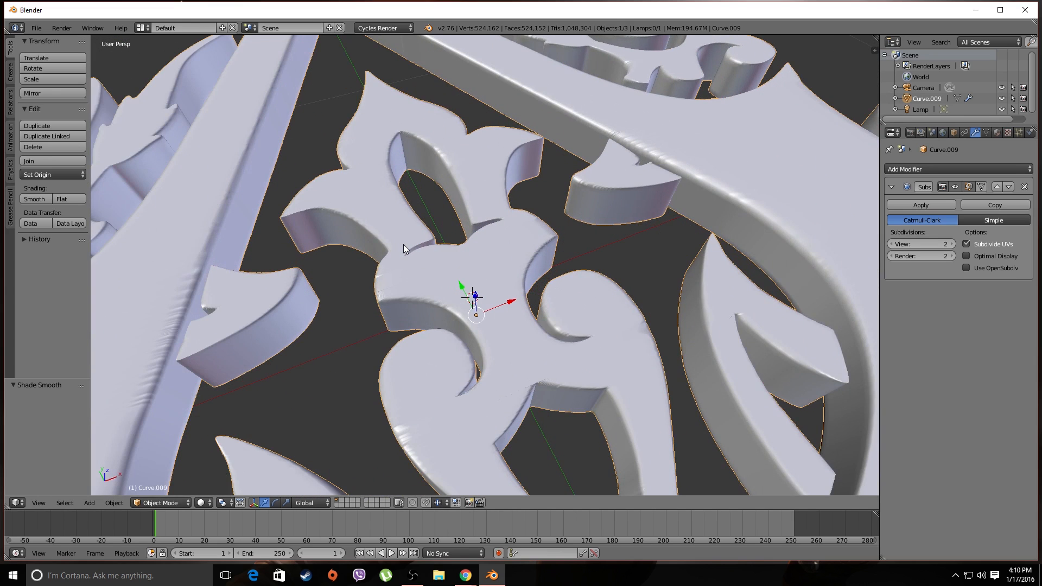
Return the insignia to flat shading and set the Subdivision modifier's view level to 1.
scroll(402, 244, "down", 4)
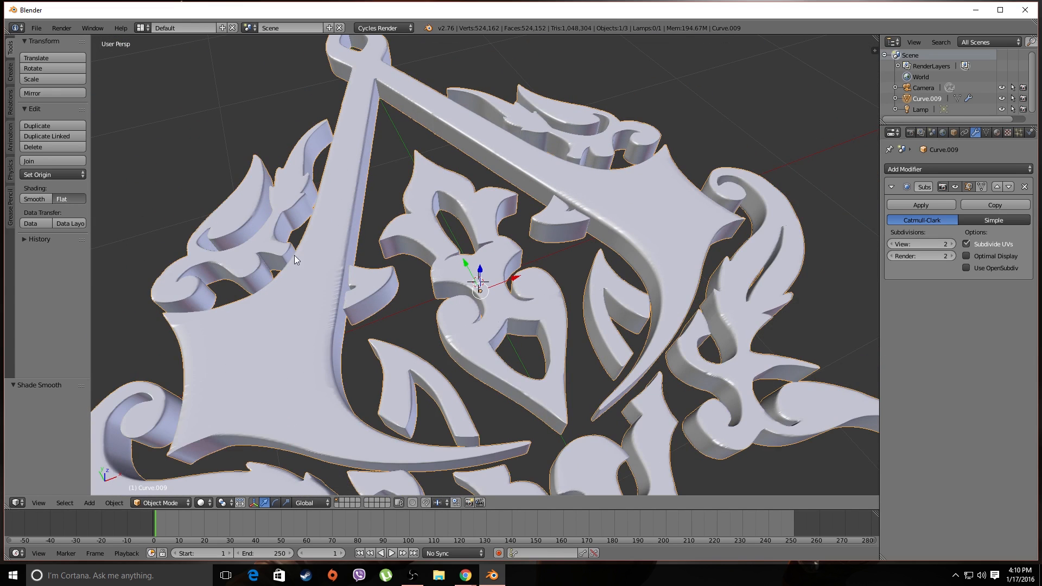
middle_click_drag(428, 292, 477, 287)
left_click(892, 244)
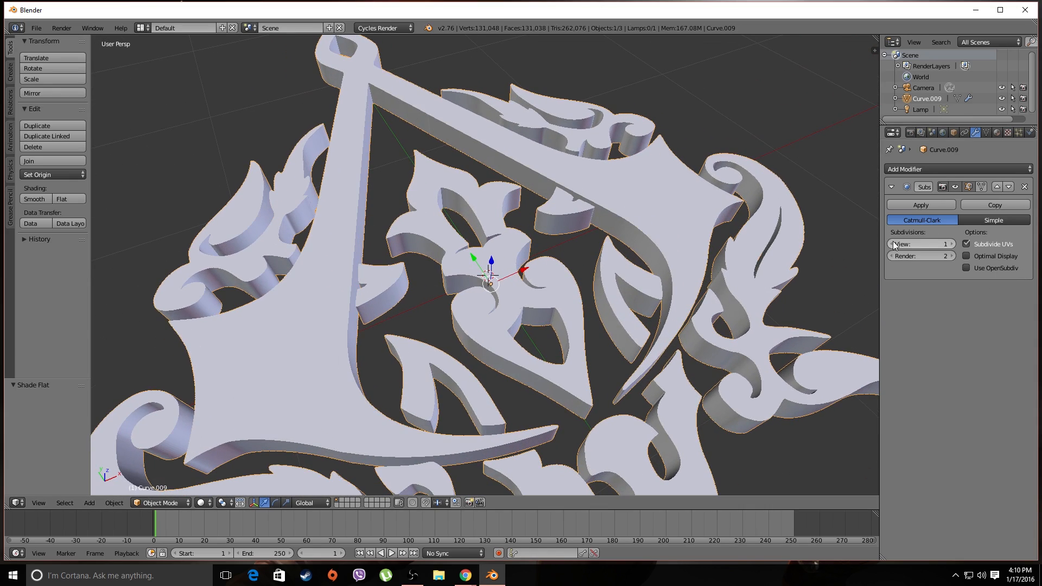
middle_click_drag(428, 255, 500, 233)
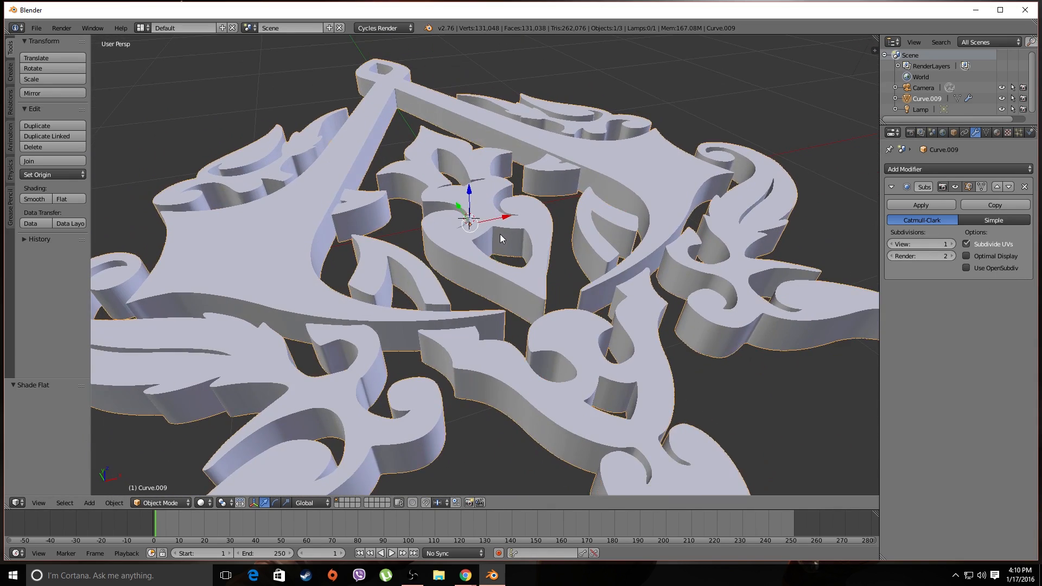
Review the flat-shaded insignia from different angles, both close up and from a distance.
scroll(500, 233, "down", 6)
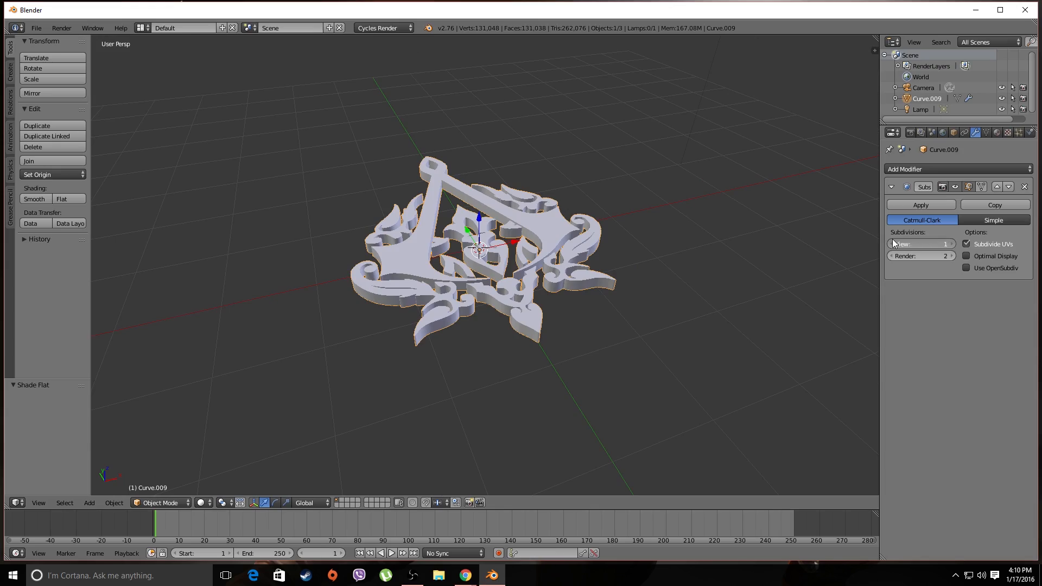
middle_click_drag(551, 201, 521, 244)
scroll(383, 209, "up", 7)
middle_click_drag(383, 209, 522, 262)
scroll(408, 169, "down", 5)
scroll(454, 214, "up", 7)
scroll(519, 190, "down", 7)
scroll(509, 182, "down", 4)
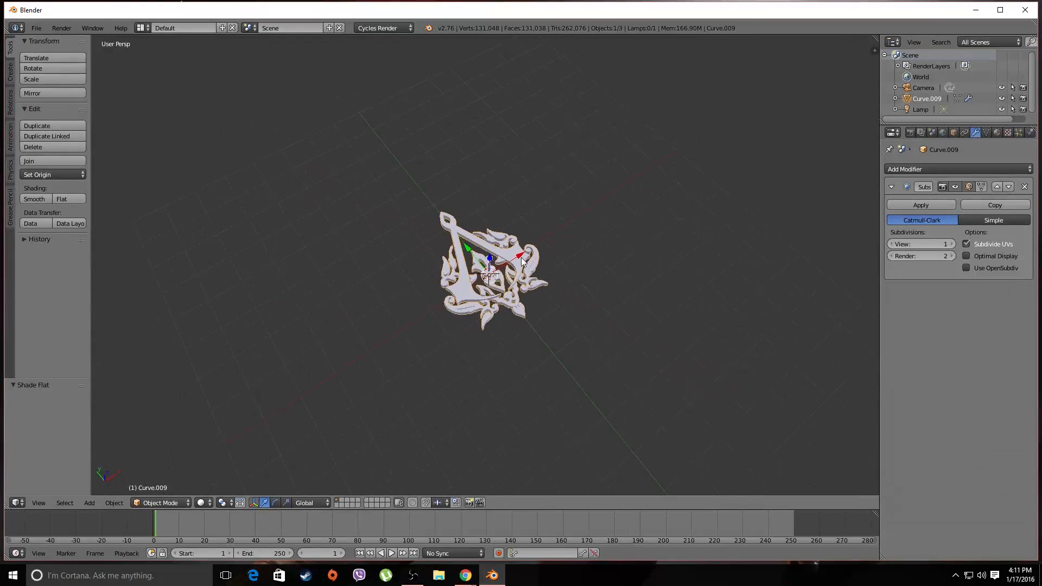
Add a plane beneath the insignia as a ground and scale it up by about 9.461.
key("shift+a")
mouse_move(480, 264)
left_click(534, 265)
key("s")
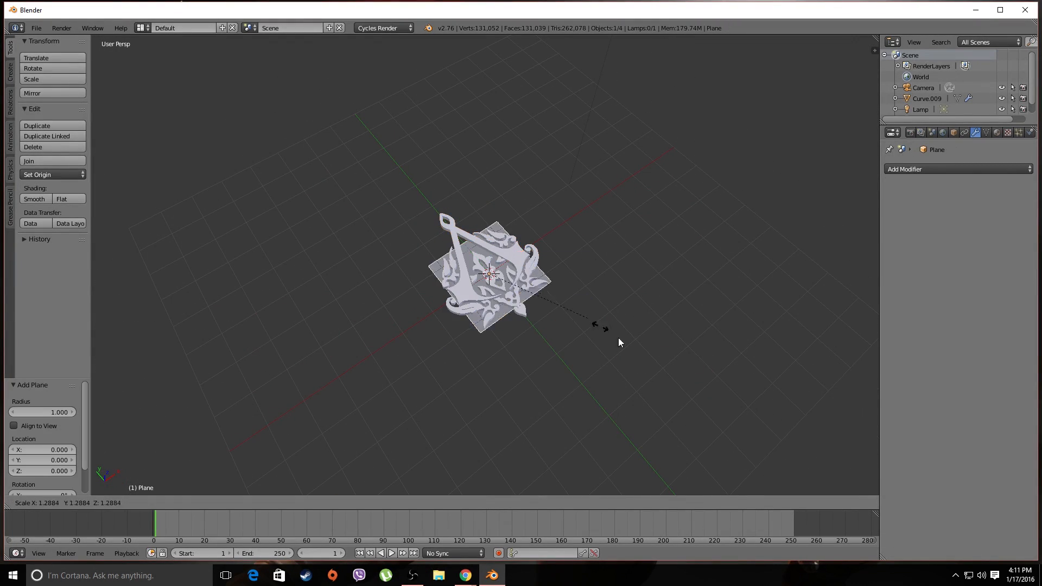
left_click(347, 302)
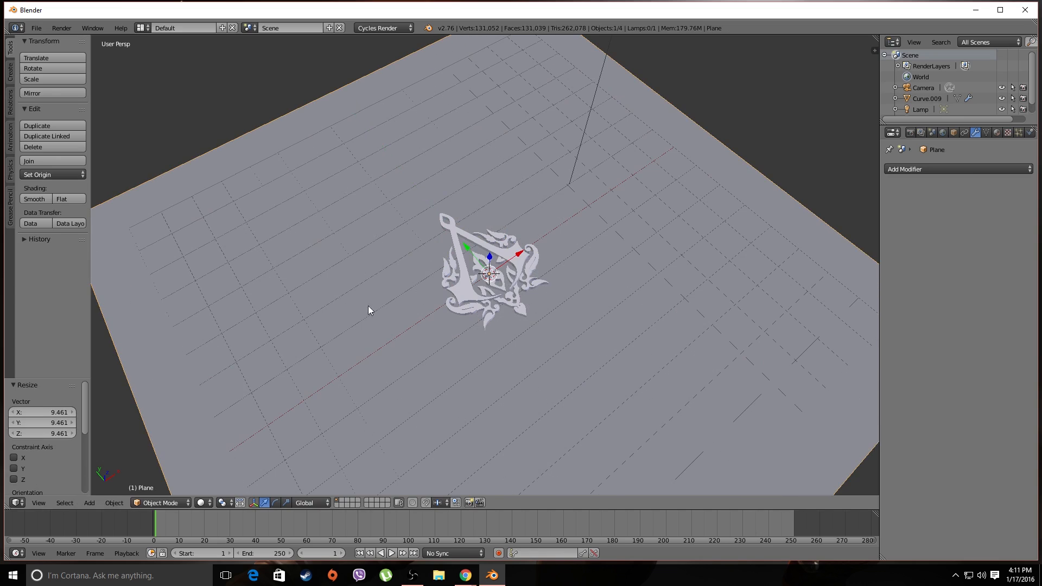
Move the insignia up along Z by about 0.139 so that it rests on the plane.
middle_click_drag(368, 305, 483, 174)
right_click(483, 174)
key("ctrl+1")
key("g")
key("z")
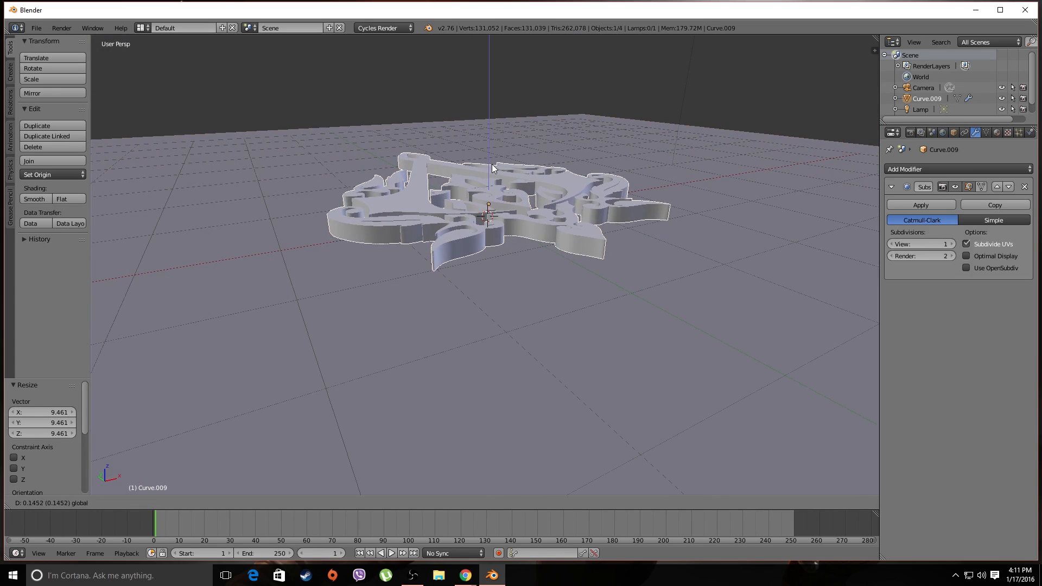
left_click(492, 164)
Look through the camera and enable Lock Camera to View.
middle_click_drag(557, 157, 487, 168)
key("KP_0")
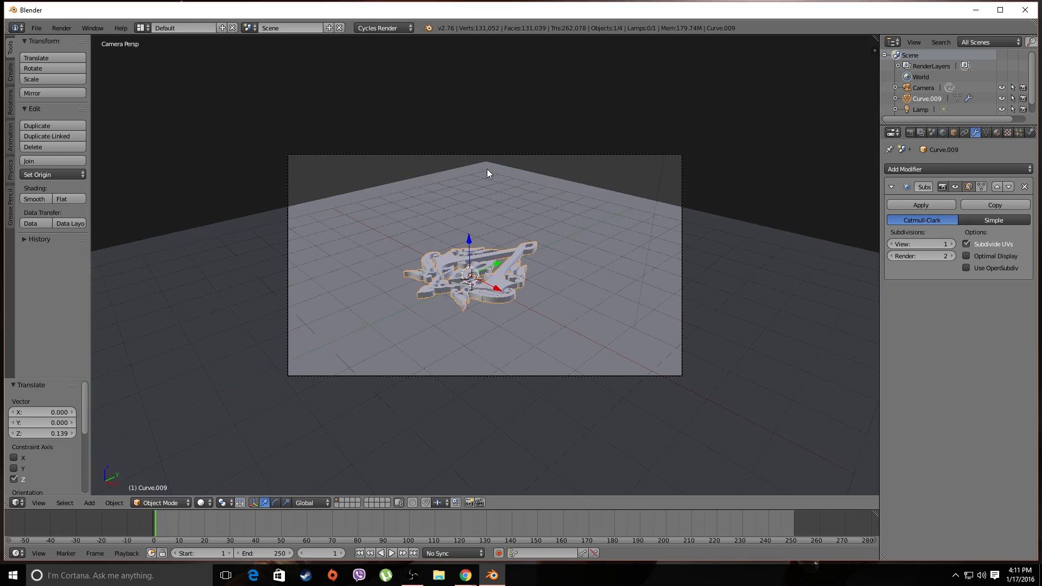
scroll(507, 238, "up", 2)
scroll(506, 236, "down", 2)
middle_click_drag(506, 236, 606, 237)
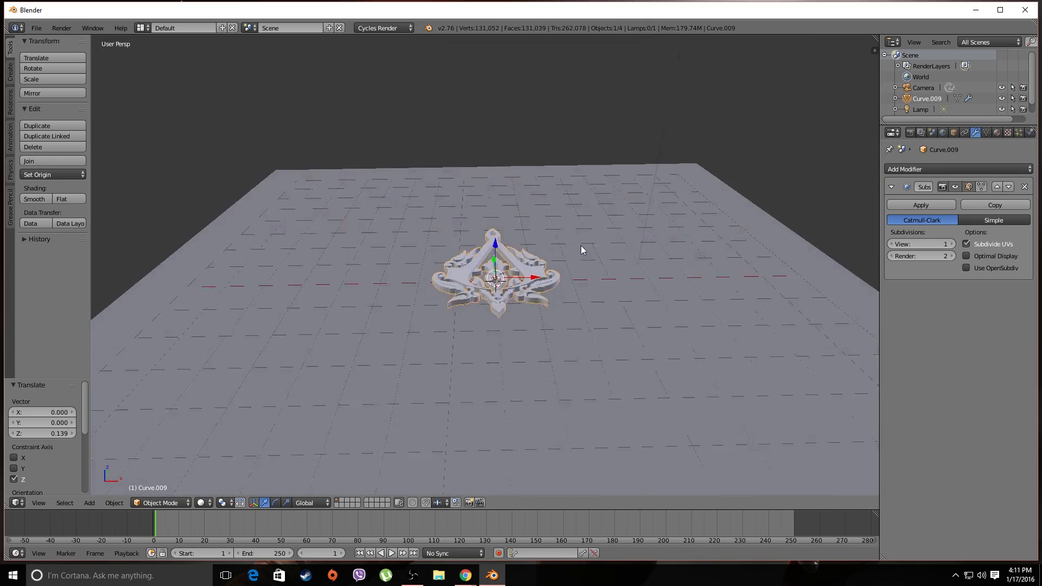
key("KP_0")
key("n")
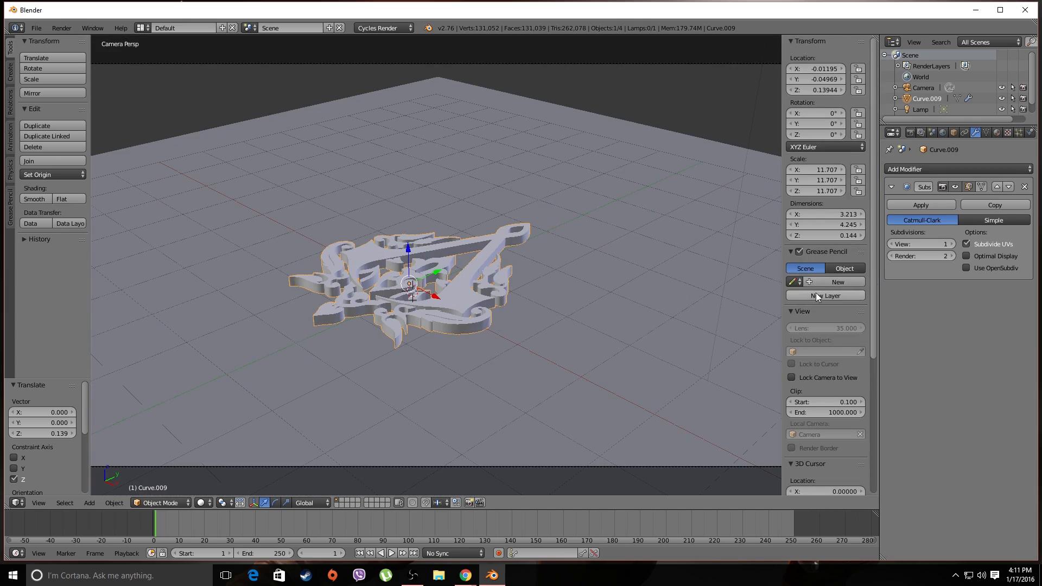
scroll(815, 293, "down", 5)
left_click(799, 268)
Turn off Lock Camera to View and fit the whole camera frame in the viewport.
key("n")
scroll(467, 240, "down", 3)
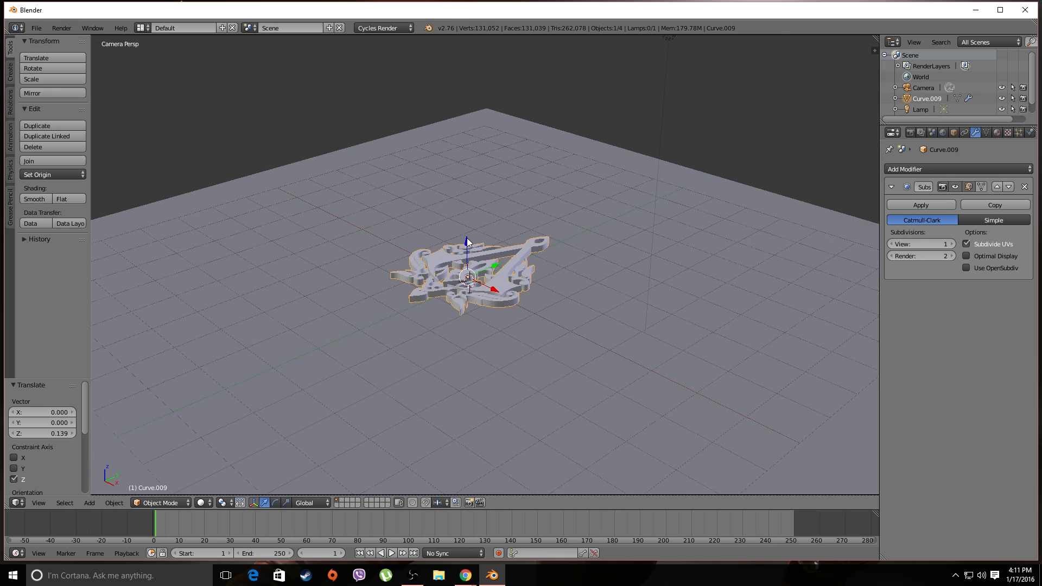
key("n")
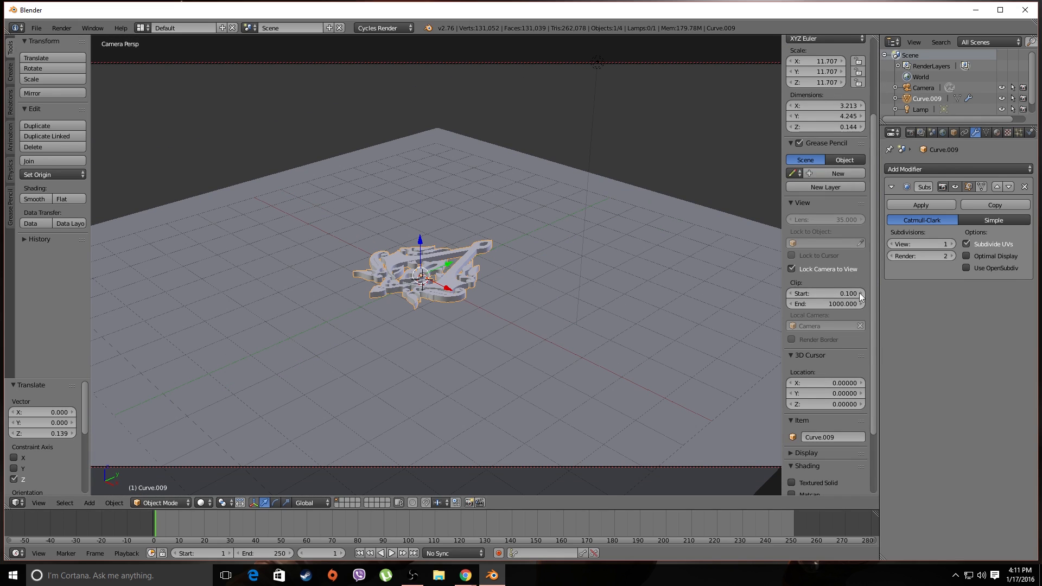
left_click(798, 268)
key("n")
key("n")
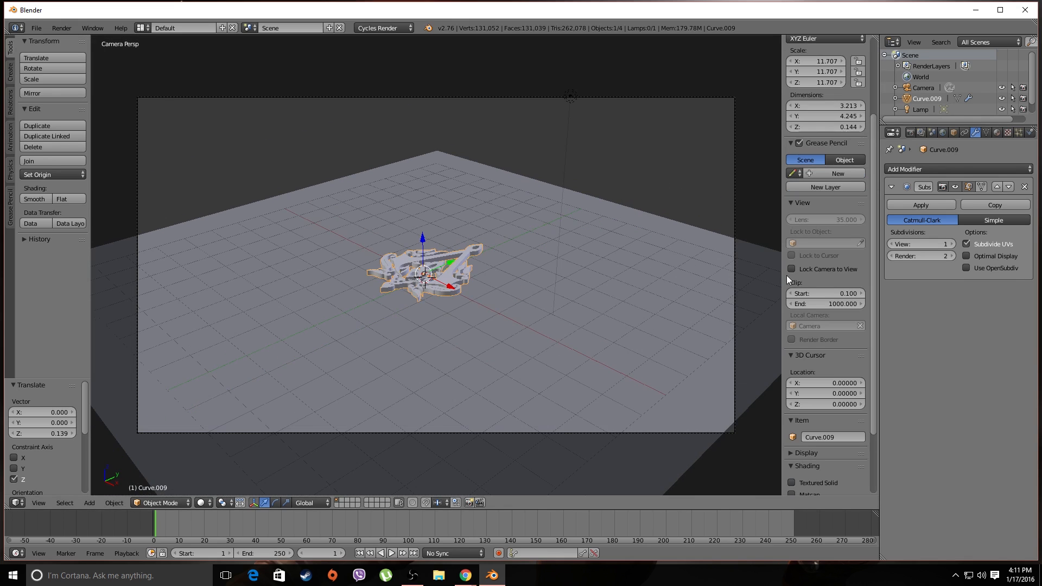
Lock the camera to the view again and frame the insignia upright from above, centred over the plane.
left_click(791, 268)
key("n")
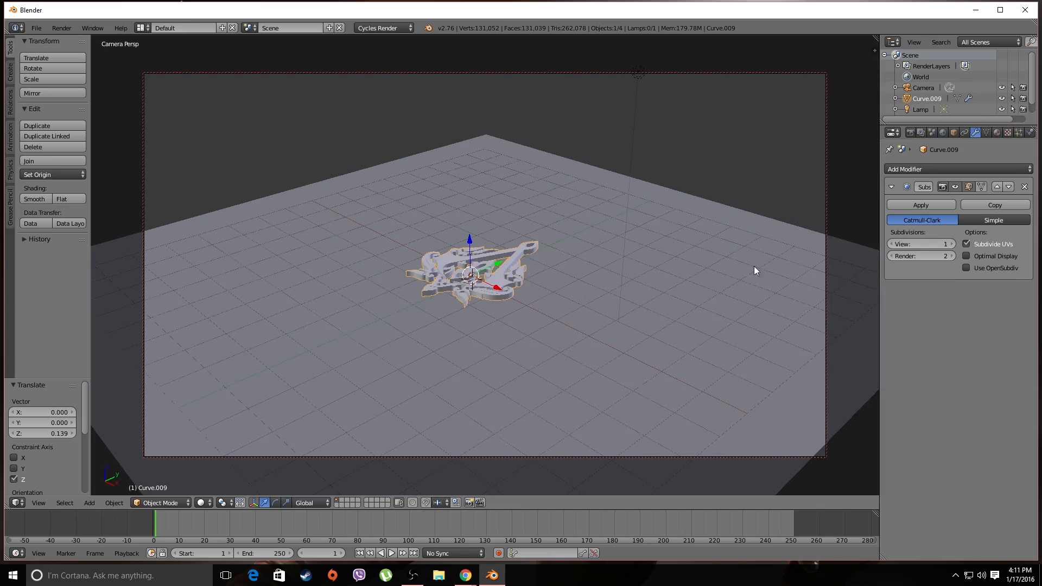
scroll(542, 265, "up", 4)
mouse_move(493, 220)
middle_mouse_down()
mouse_move(560, 252)
mouse_move(557, 261)
mouse_move(532, 213)
mouse_move(536, 244)
mouse_move(495, 205)
mouse_move(552, 209)
mouse_move(520, 225)
mouse_move(492, 217)
middle_mouse_up()
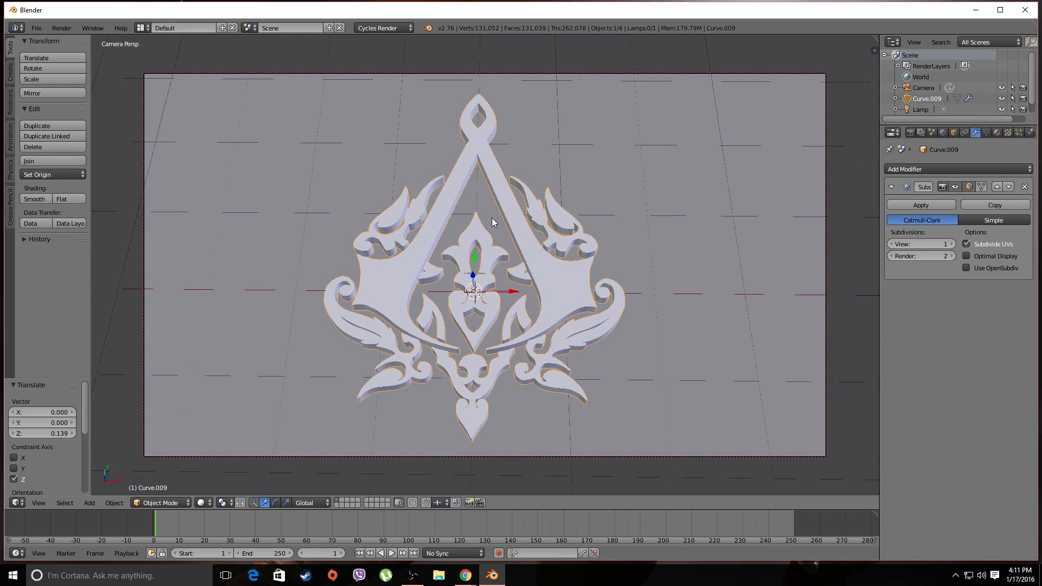
Check the scene around the insignia, and refine the camera's angle so the insignia appears slightly more tilted and wider in the frame.
key("KP_7")
scroll(491, 217, "down", 4)
middle_click_drag(402, 254, 524, 261)
scroll(339, 191, "up", 6)
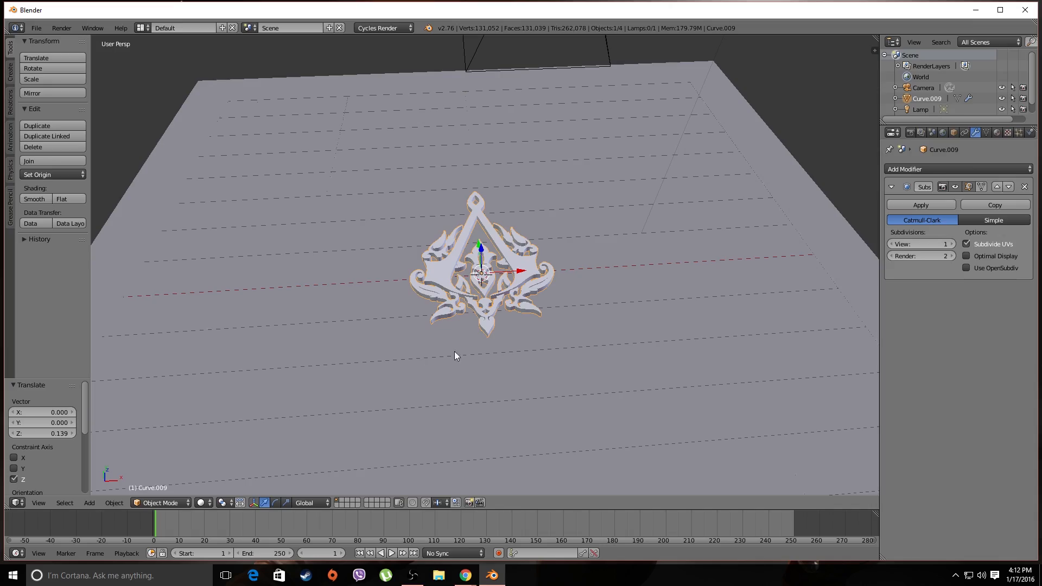
middle_click_drag(455, 356, 552, 254)
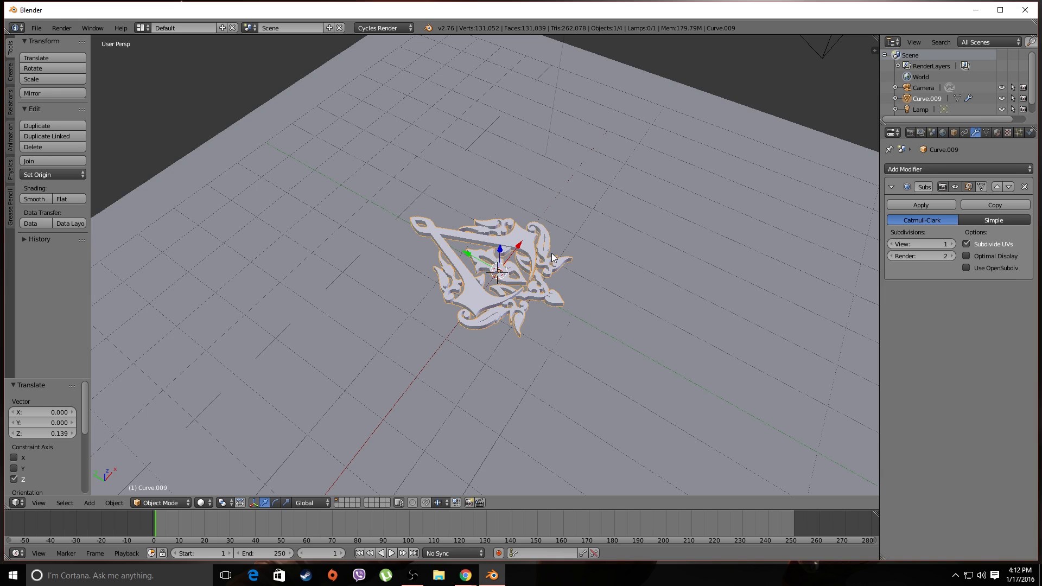
middle_click_drag(561, 250, 486, 236)
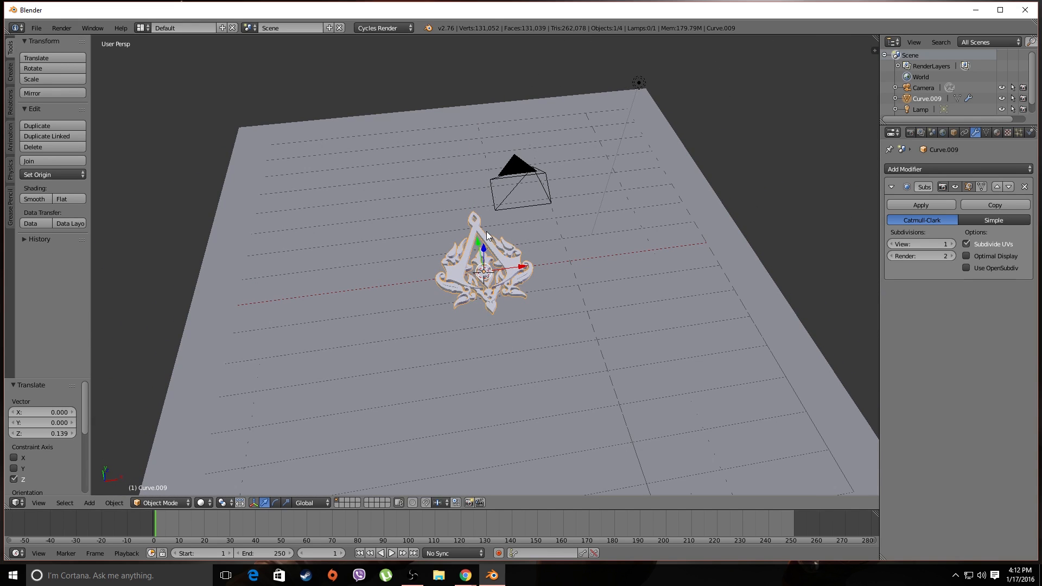
key("KP_0")
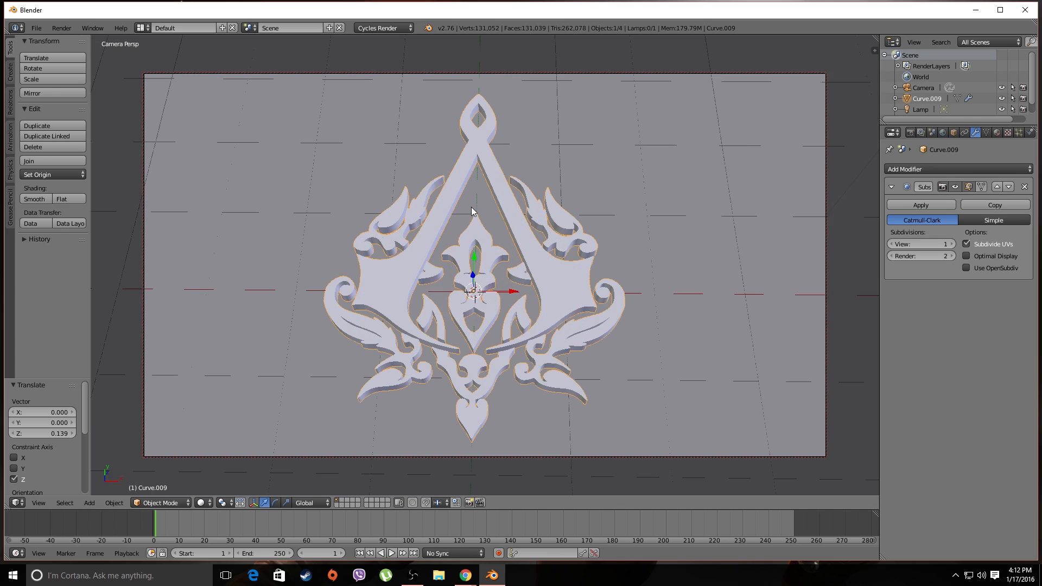
middle_click_drag(471, 207, 492, 189)
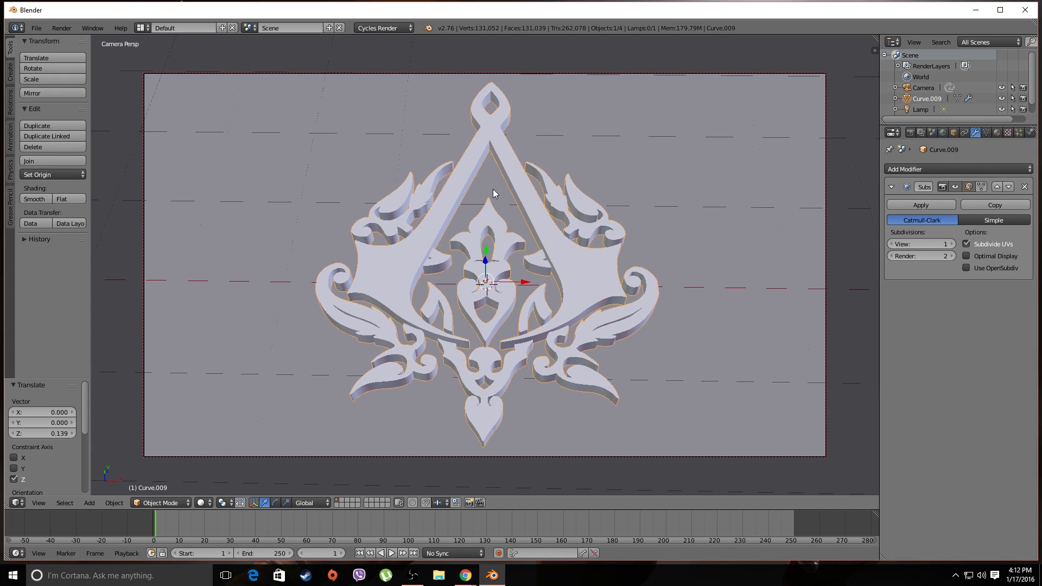